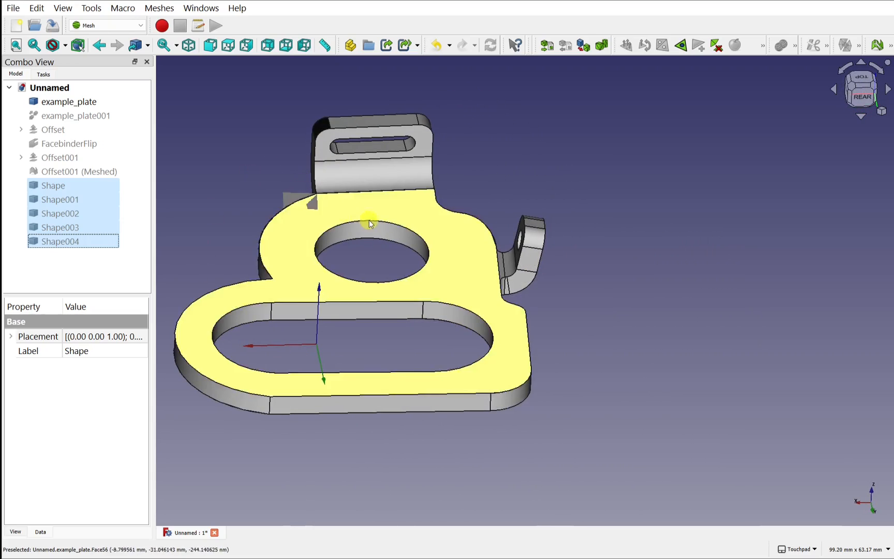
left_click_drag(371, 226, 405, 252, "shift")
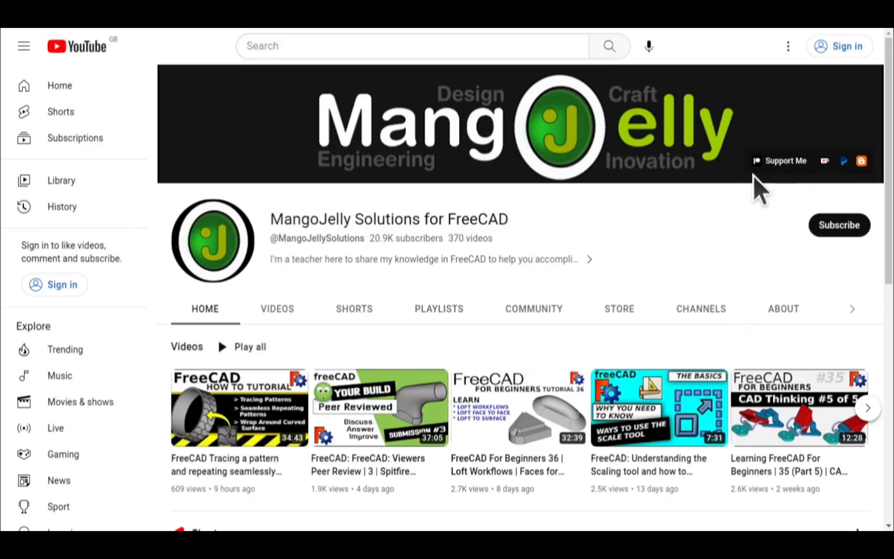
Step: Open the MangoJelly Solutions channel's About page and read its description and donation links
left_click(777, 307)
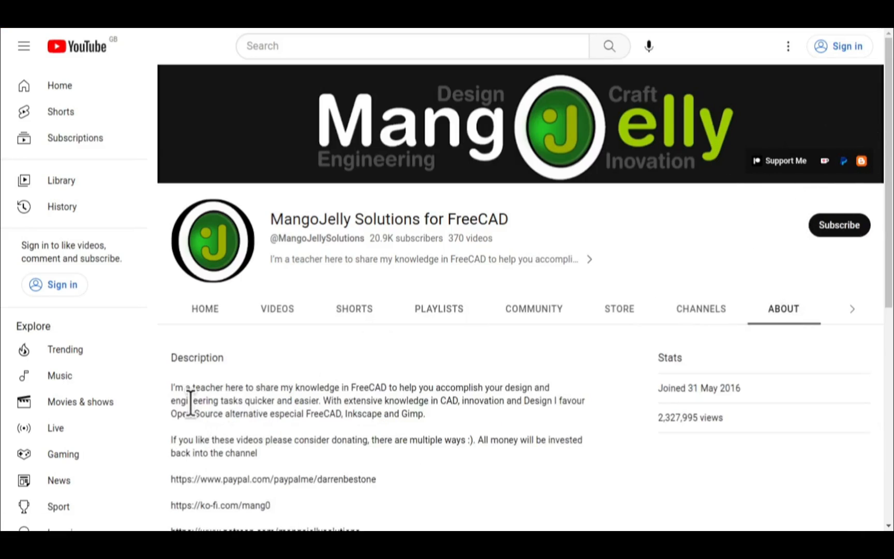
scroll(192, 409, "down", 3)
left_click_drag(374, 378, 174, 319)
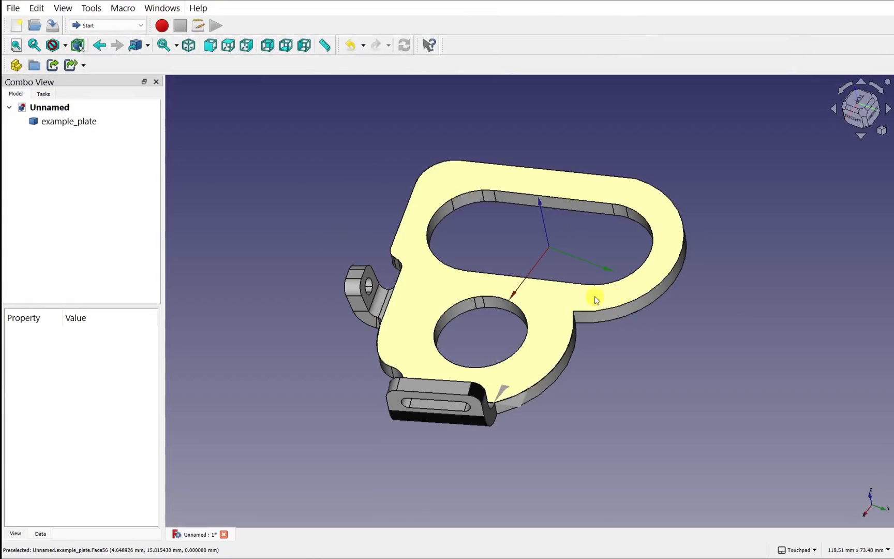
Step: Examine the example_plate part from several sides, including both bent tabs and the large cutouts
left_click_drag(595, 300, 538, 269, "alt")
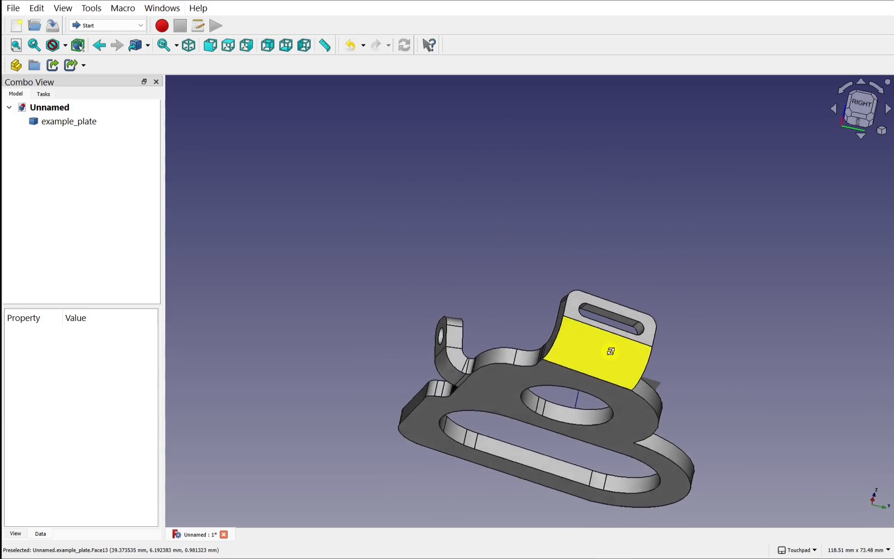
left_click_drag(608, 351, 570, 349, "alt")
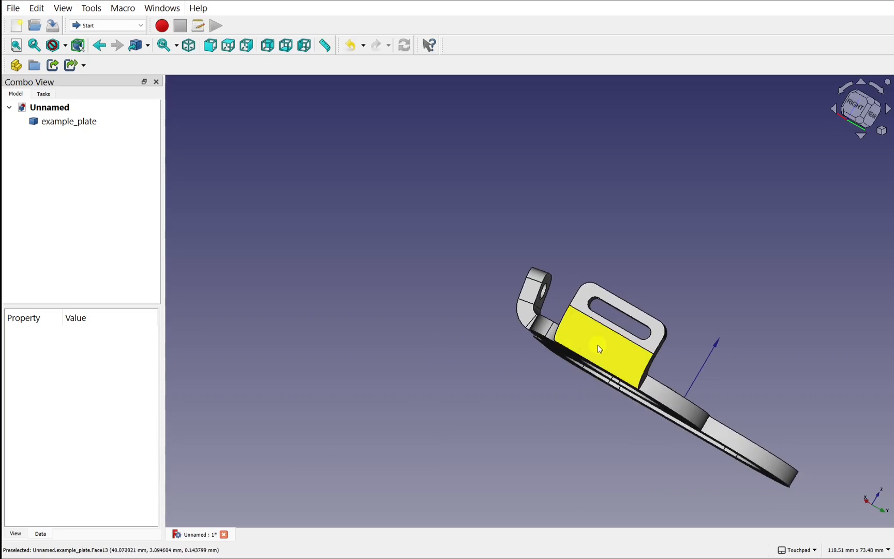
left_click_drag(600, 356, 708, 344, "alt")
scroll(600, 375, "up", 3)
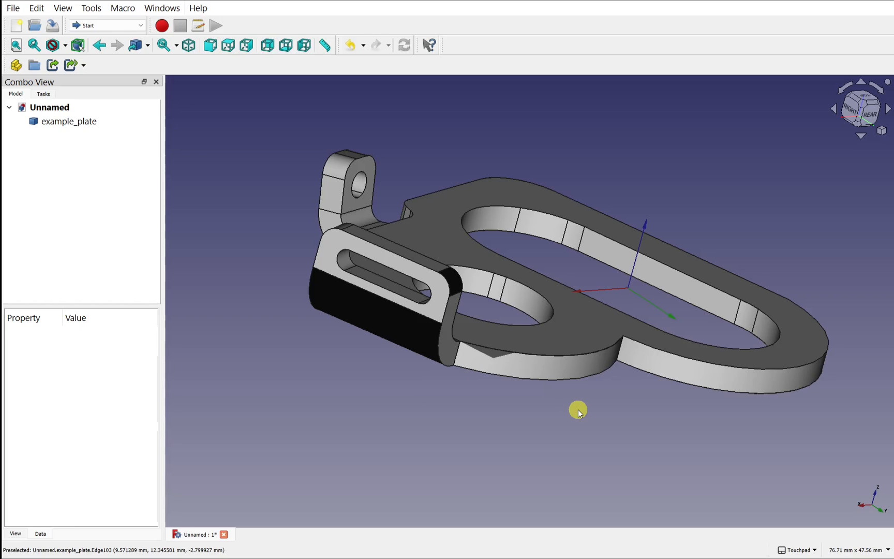
mouse_move(577, 409)
left_mouse_down("alt")
mouse_move(534, 419)
mouse_move(664, 455)
mouse_move(636, 421)
mouse_move(515, 423)
mouse_move(577, 418)
left_mouse_up("alt")
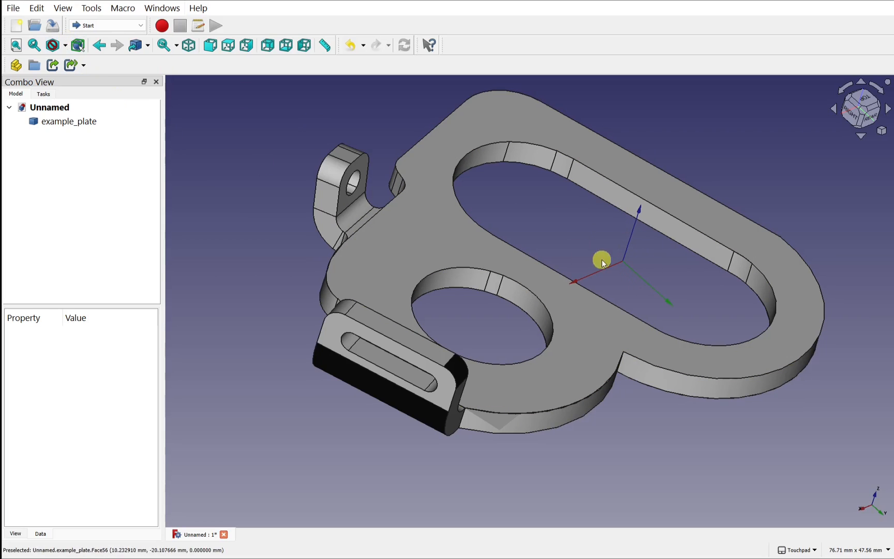
left_click_drag(629, 258, 409, 333, "alt")
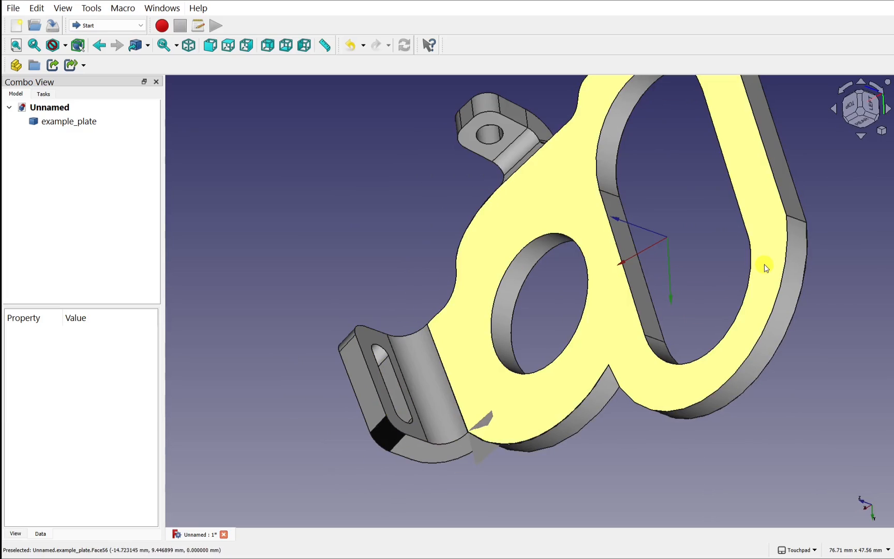
left_click_drag(557, 493, 377, 241, "alt")
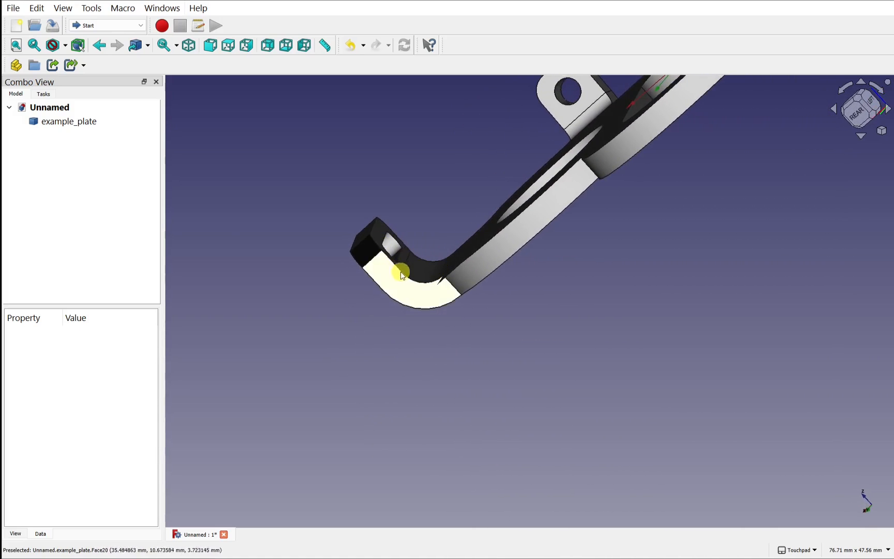
Step: Inspect the slotted tab's bend up close, including the corner where it meets the flat plate
scroll(413, 277, "up", 5)
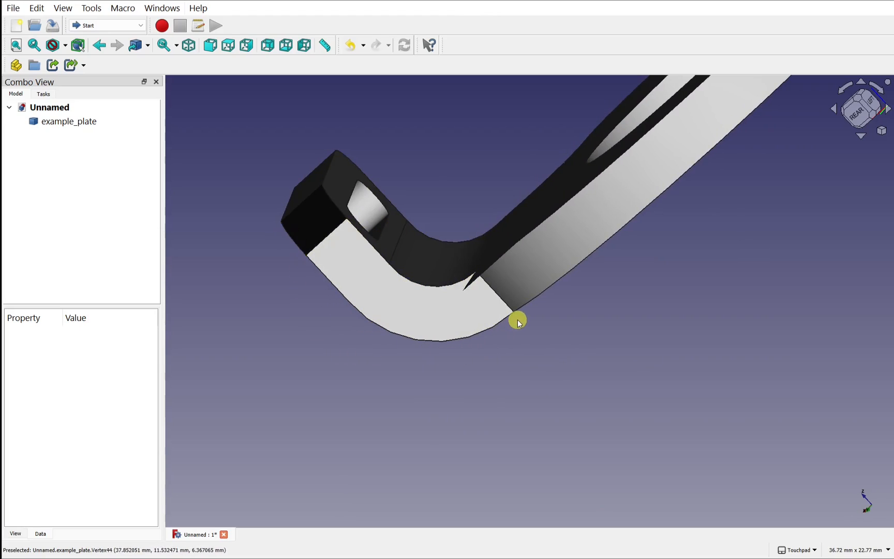
left_click_drag(621, 273, 622, 316, "shift")
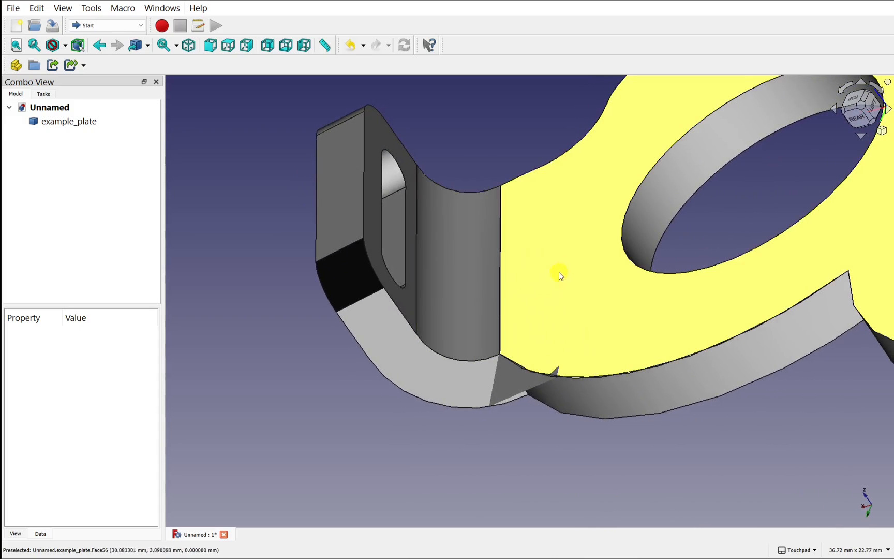
left_click_drag(566, 305, 581, 178, "shift")
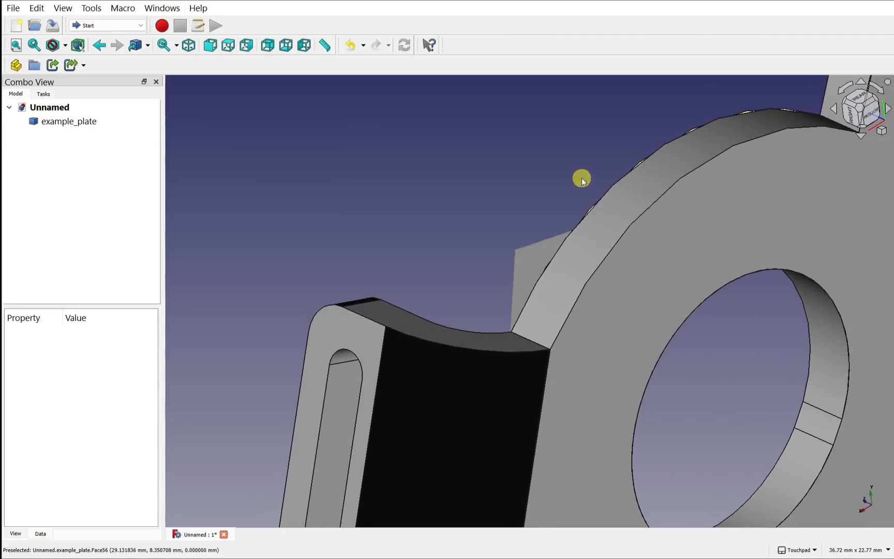
left_click_drag(419, 429, 495, 467, "shift")
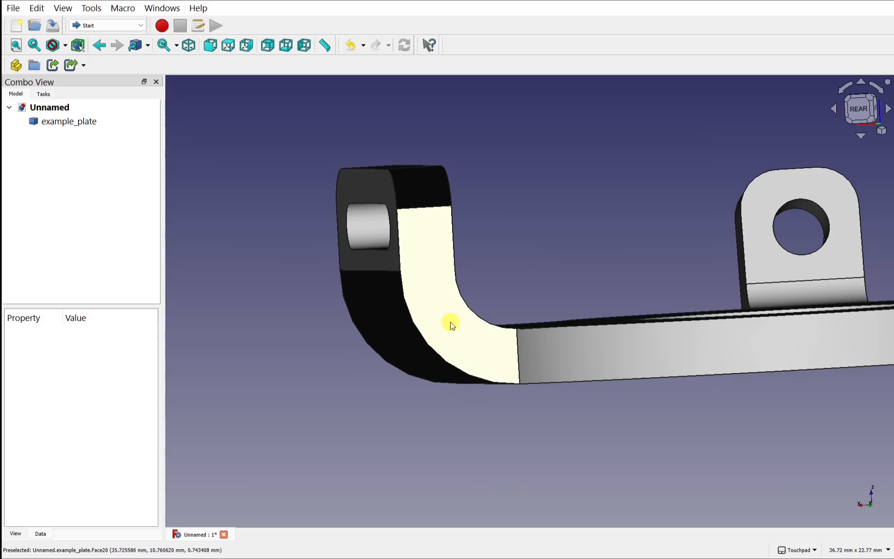
left_click_drag(672, 253, 459, 335, "shift")
scroll(459, 335, "down", 5)
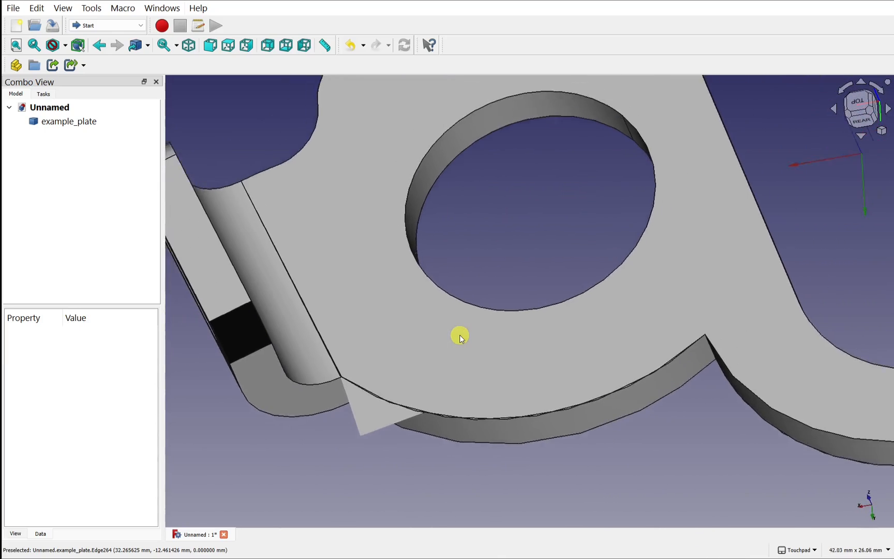
left_click_drag(537, 330, 486, 393, "shift")
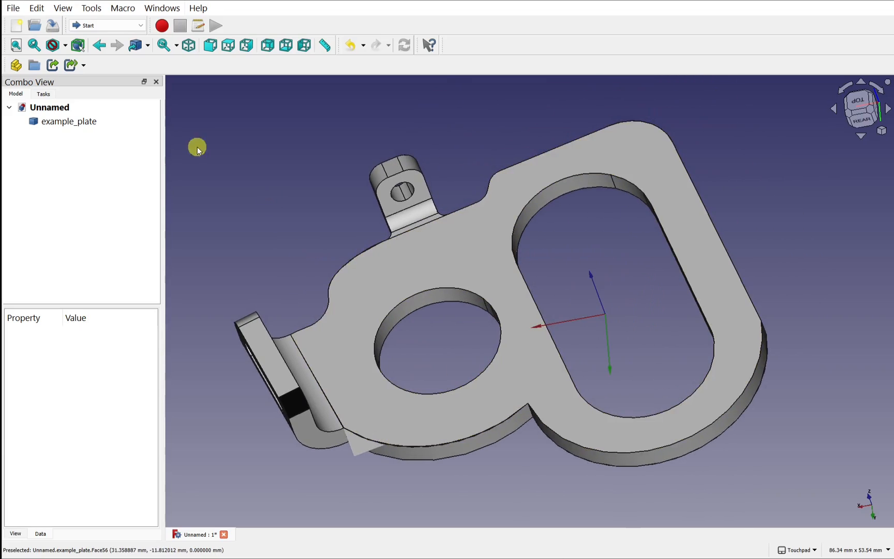
Step: Break the example_plate solid into separate faces with the Draft workbench's Downgrade command
left_click(102, 27)
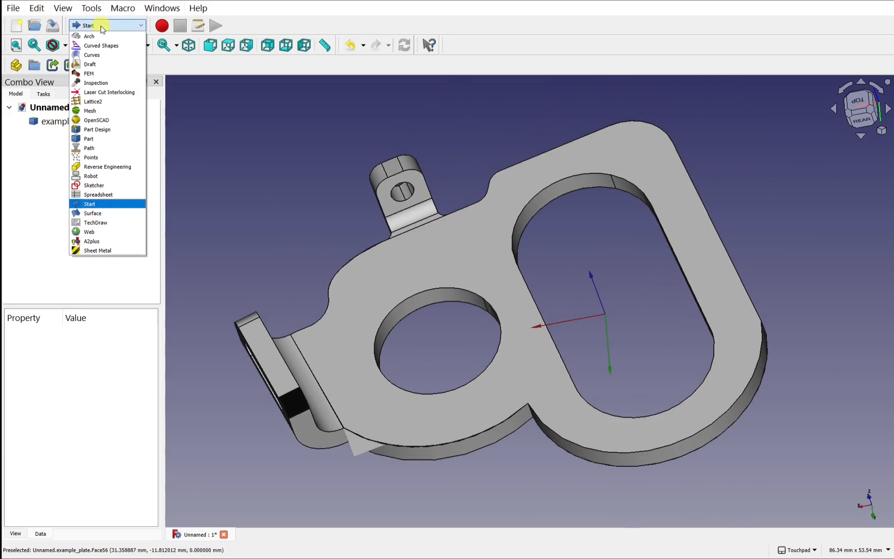
left_click(105, 64)
left_click(75, 103)
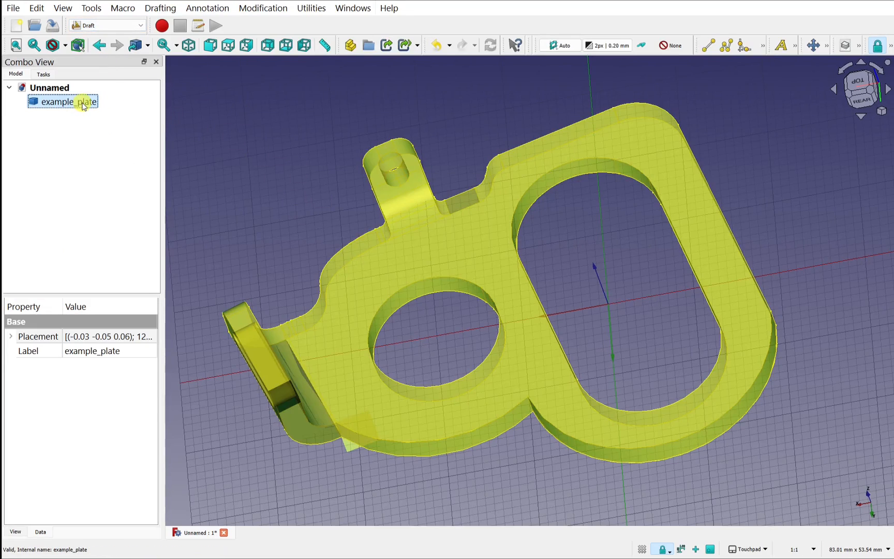
left_click(263, 8)
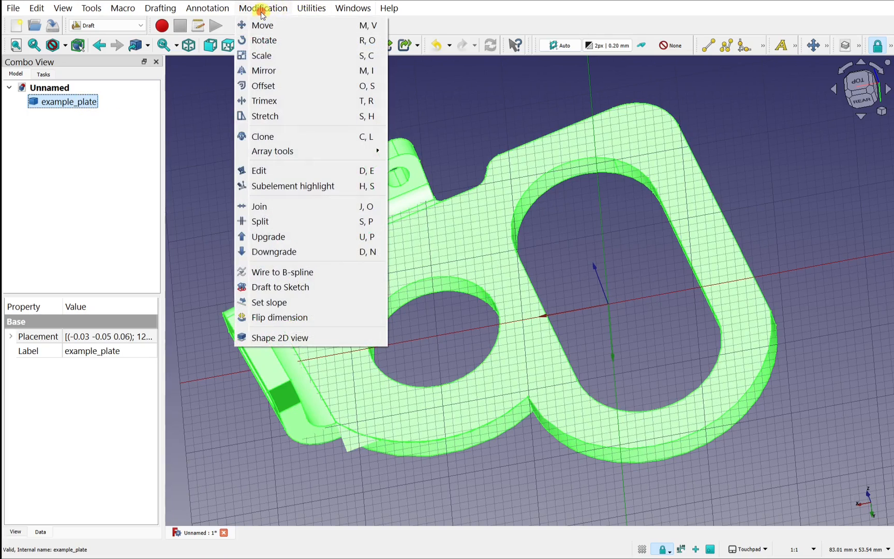
left_click(305, 250)
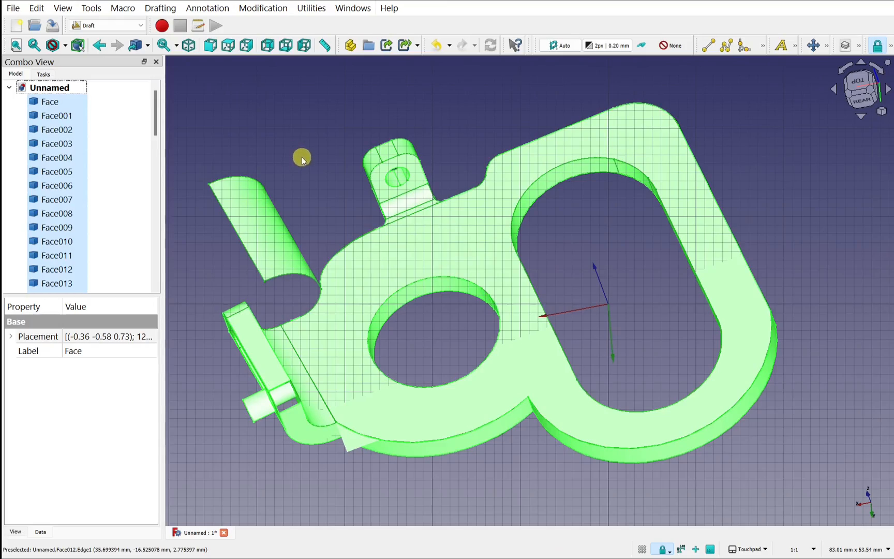
left_click(329, 202)
Step: Examine the separated faces around the slotted tab, including the misplaced curved face beside it
left_click_drag(365, 275, 405, 225, "shift")
left_click_drag(433, 255, 354, 340, "shift")
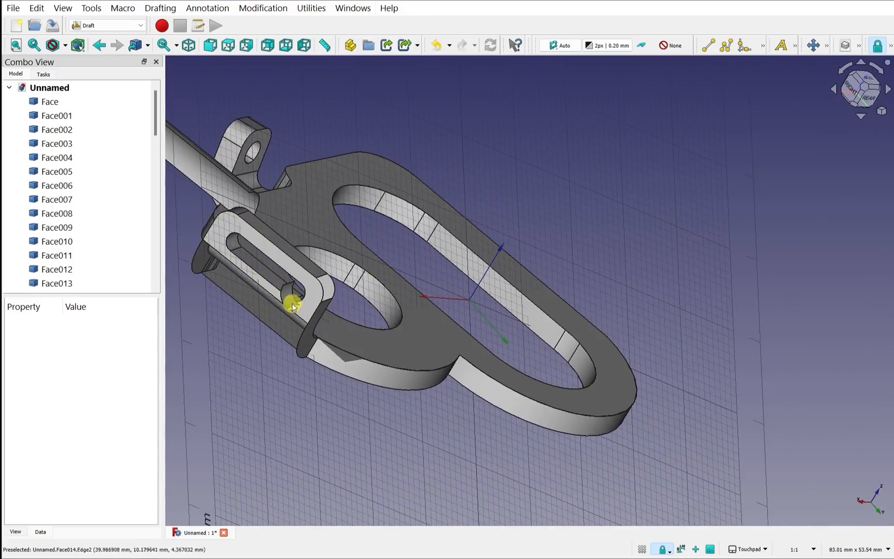
left_click_drag(291, 306, 471, 230, "shift")
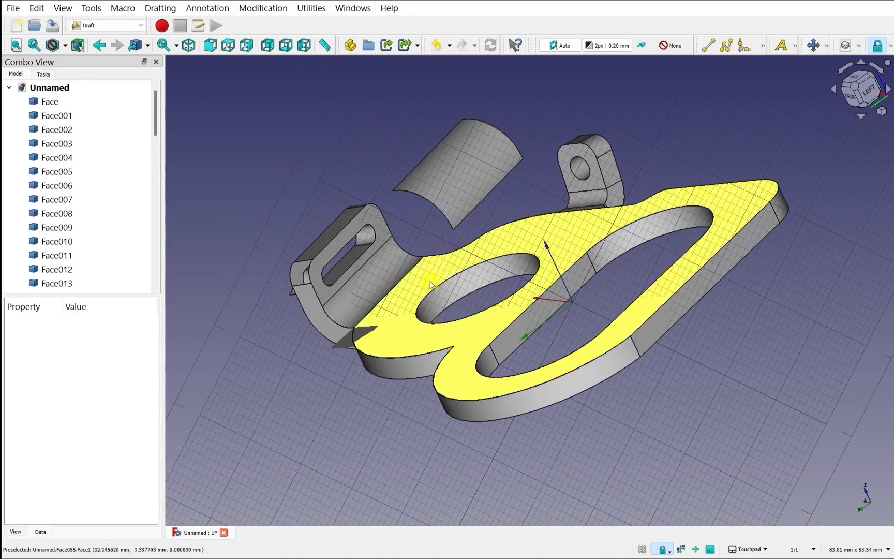
left_click_drag(432, 290, 457, 292, "shift")
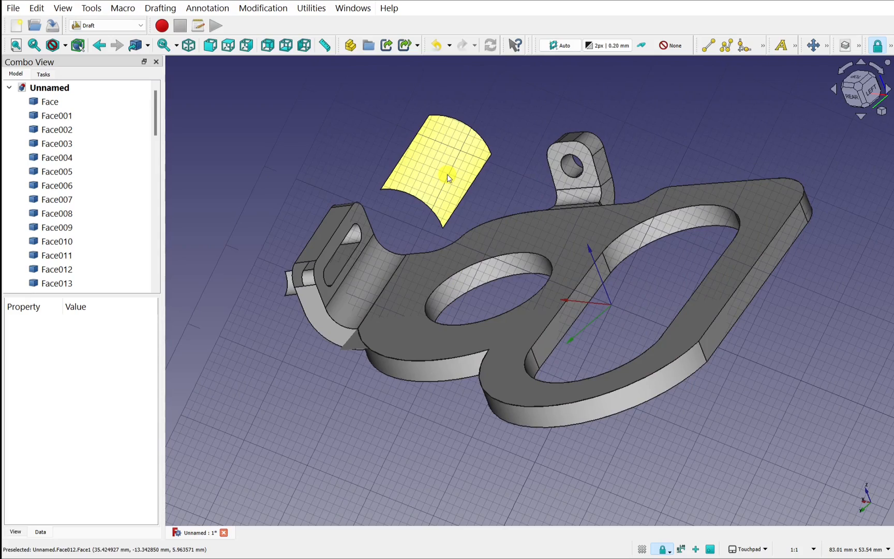
left_click_drag(446, 174, 461, 295, "shift")
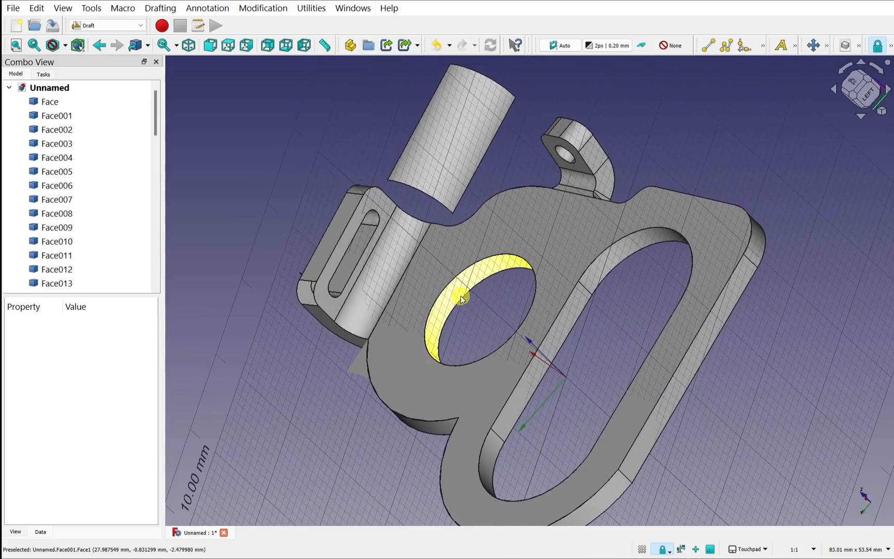
scroll(460, 295, "up", 2)
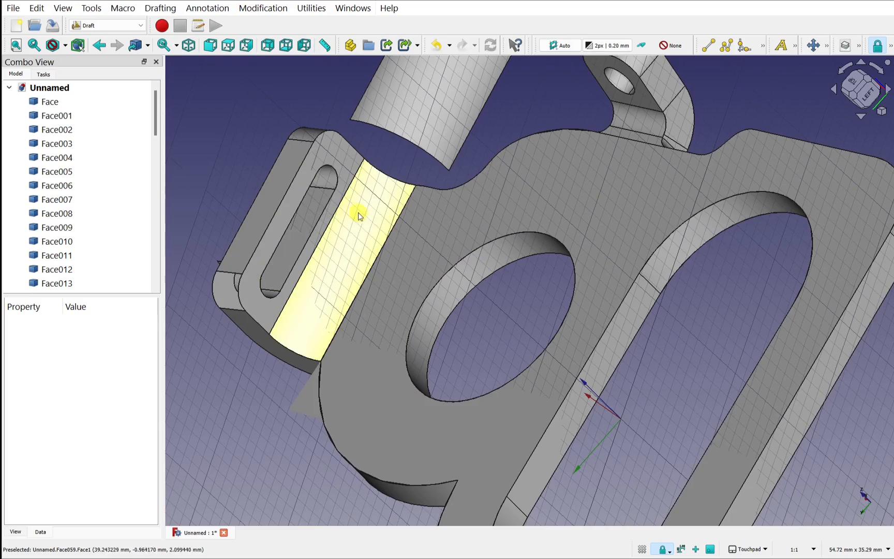
left_click_drag(453, 252, 414, 89)
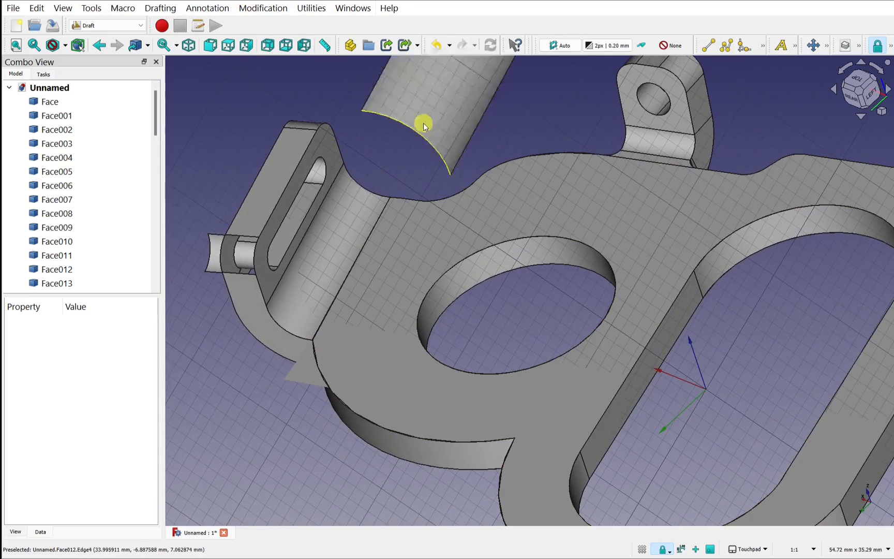
left_click_drag(480, 154, 380, 170)
Step: Join the plate's upper face with the slotted tab's inner and bend faces and the holed tab's strip, bend and front faces using Upgrade
left_click(346, 183)
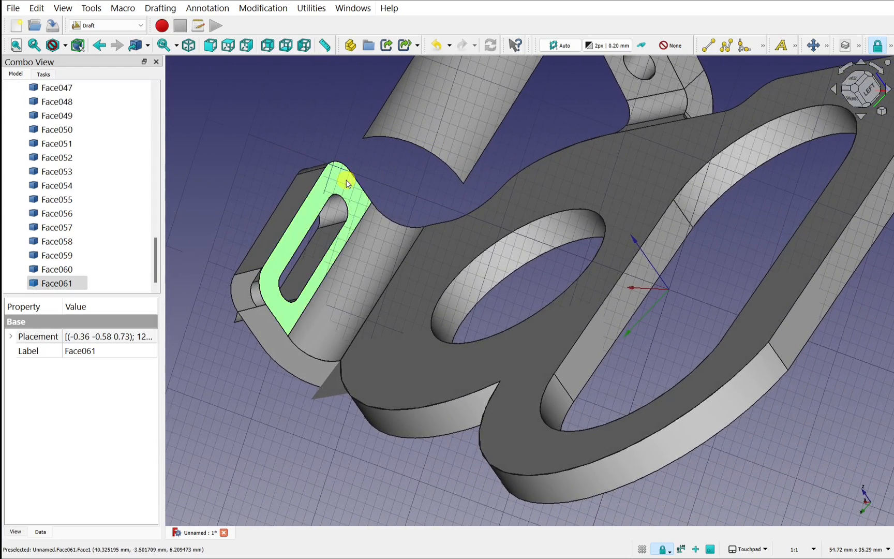
left_click(369, 246, "ctrl")
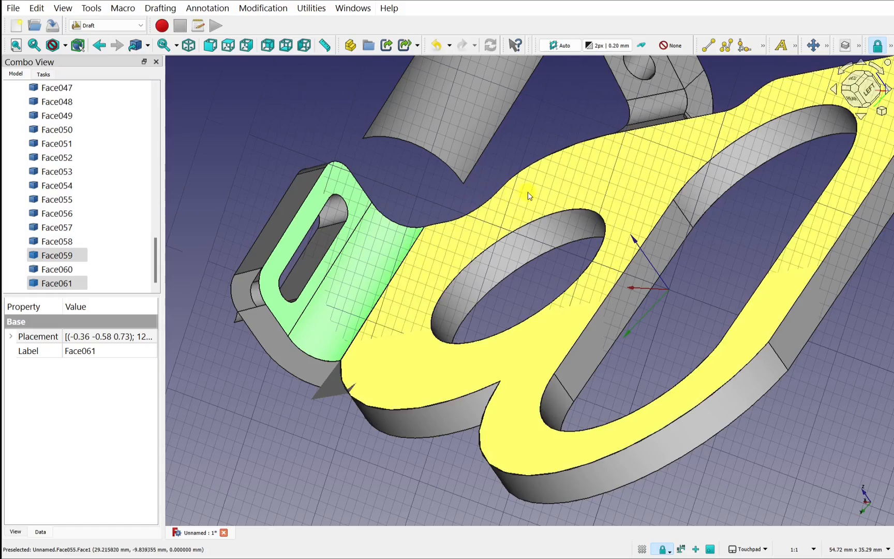
left_click(528, 192, "ctrl")
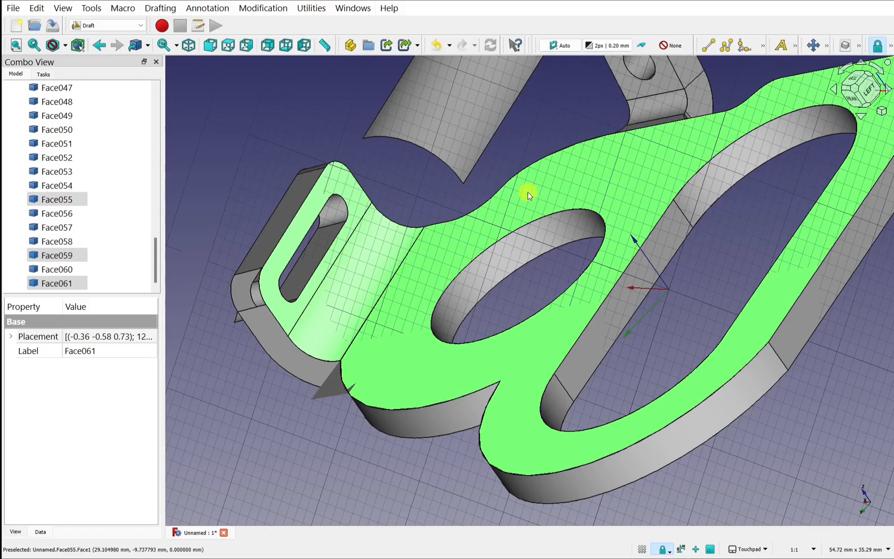
left_click_drag(654, 146, 646, 189)
left_click_drag(688, 147, 690, 251, "alt")
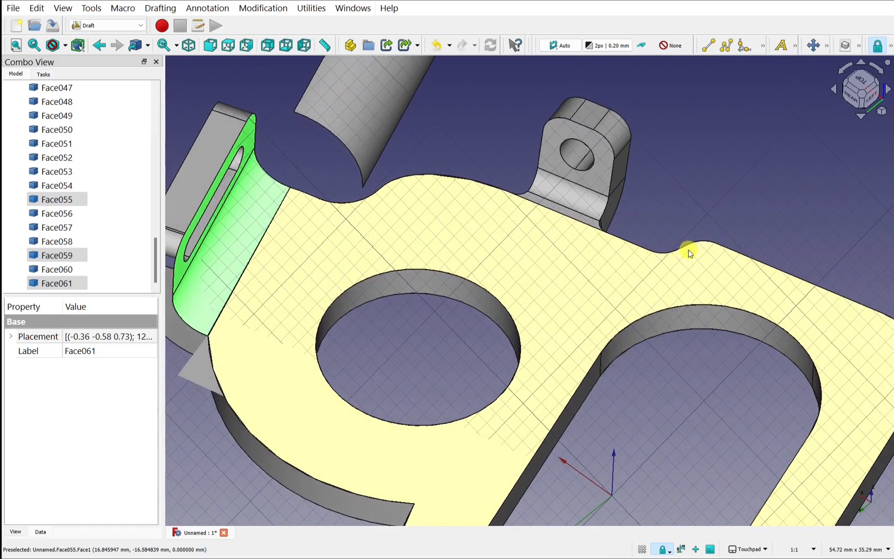
left_click(569, 209, "ctrl")
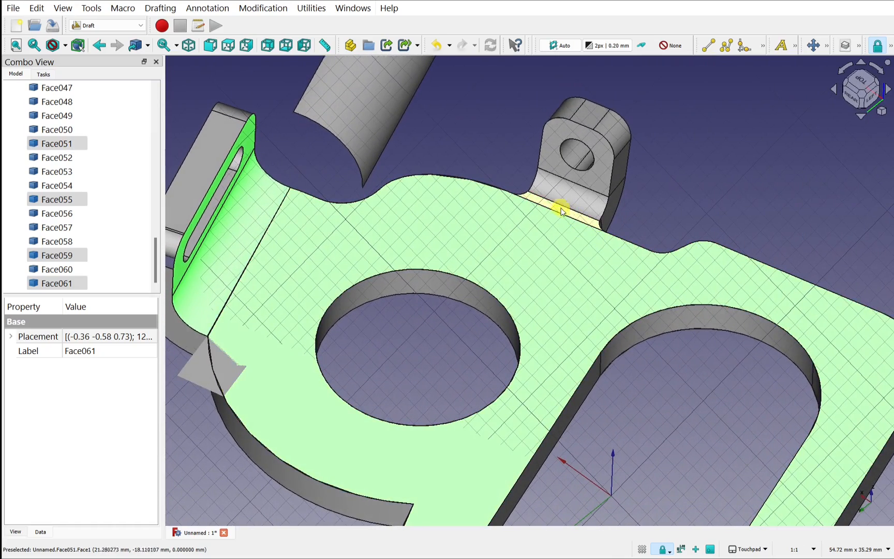
left_click(610, 155, "ctrl")
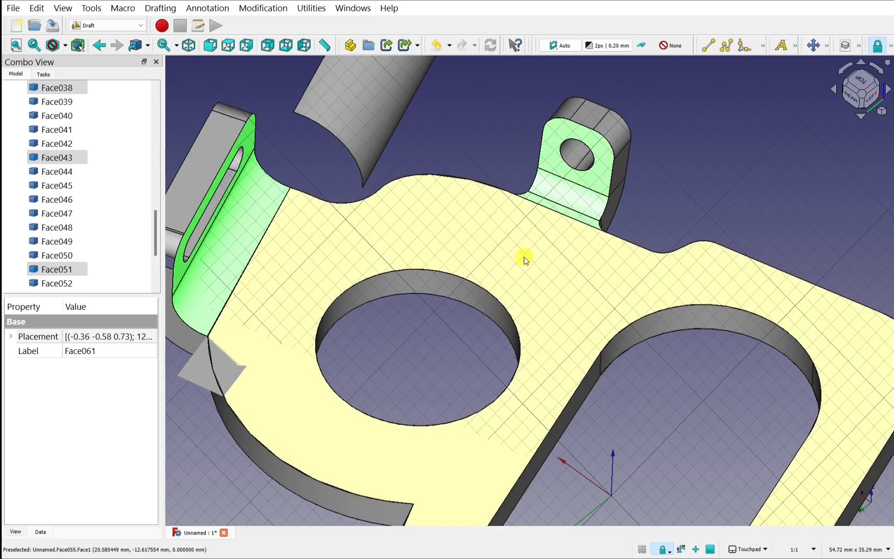
scroll(521, 256, "down", 5)
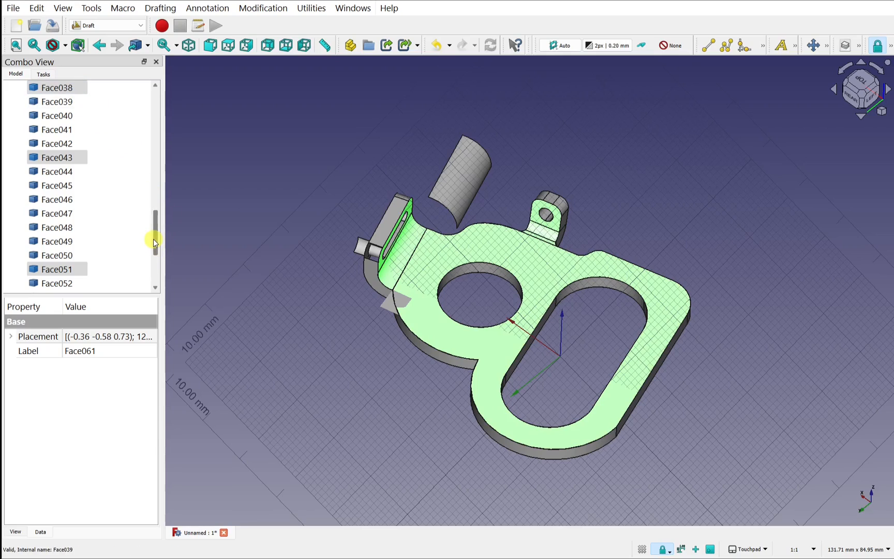
left_click_drag(156, 238, 149, 278)
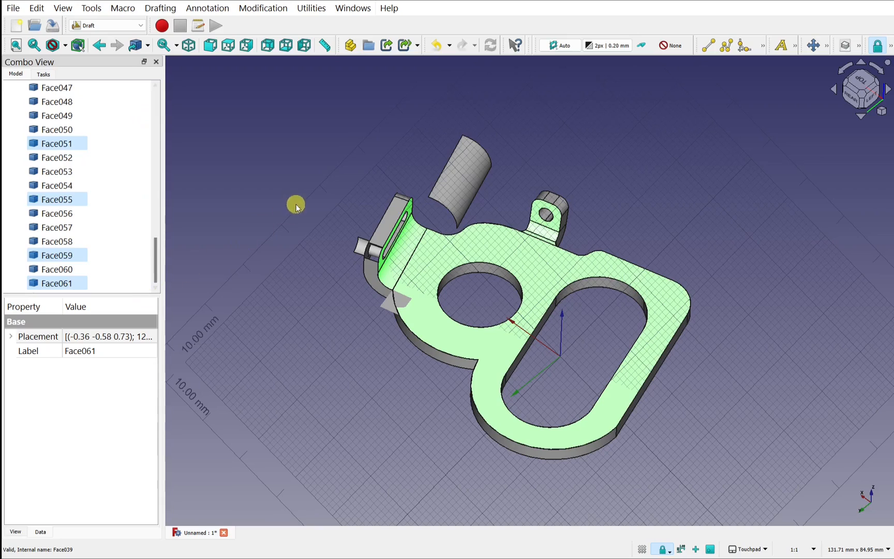
left_click(263, 8)
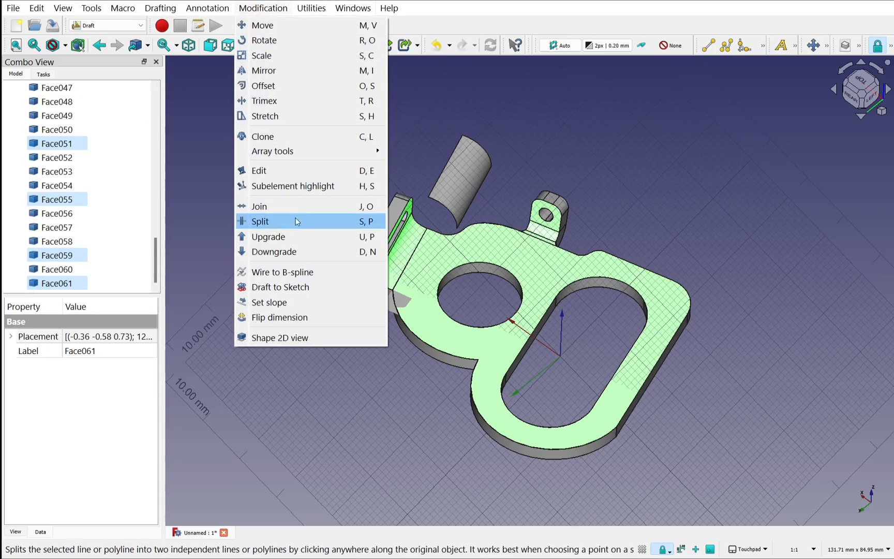
left_click(297, 236)
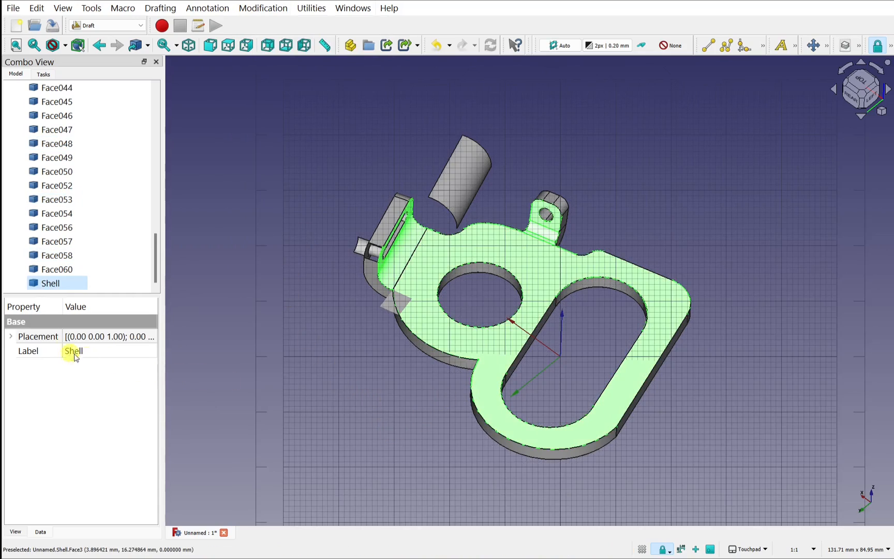
Step: Hide all the loose faces from Face to Face060 and examine the joined shell on its own
left_click(57, 289)
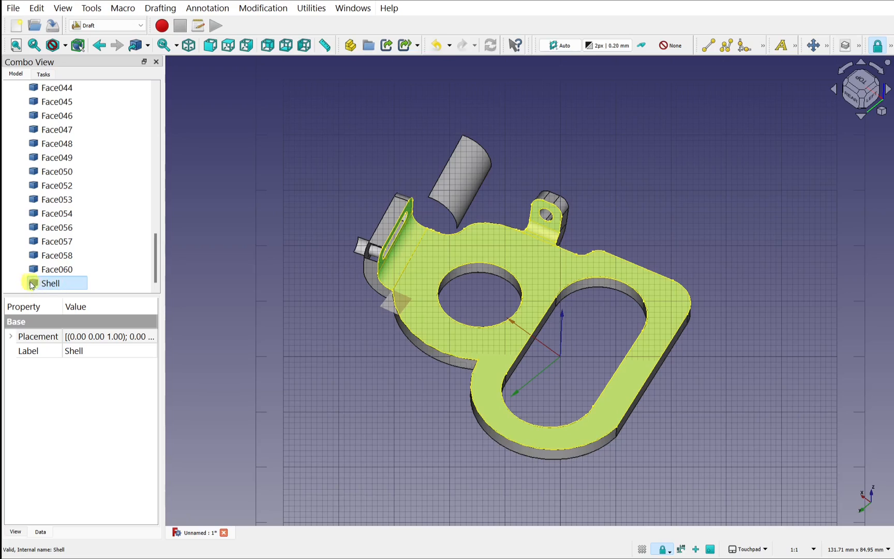
left_click(77, 269)
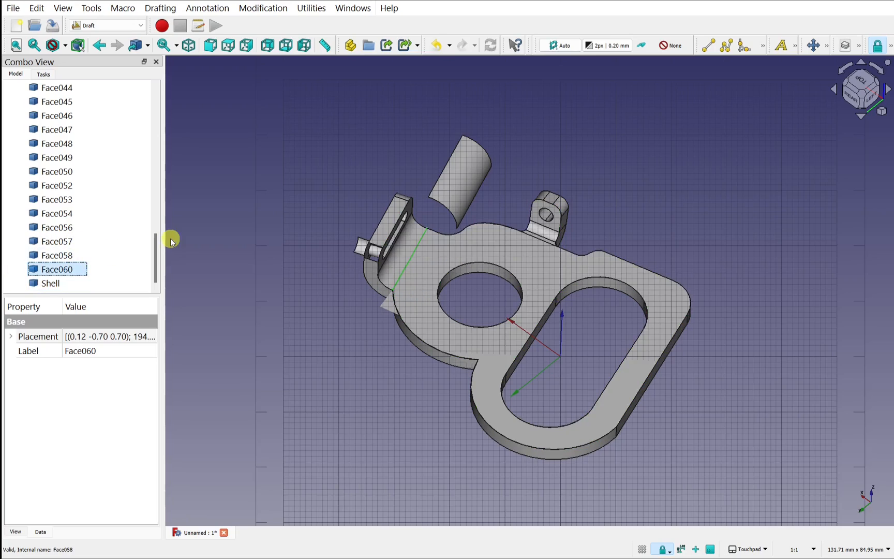
left_click_drag(159, 264, 153, 109)
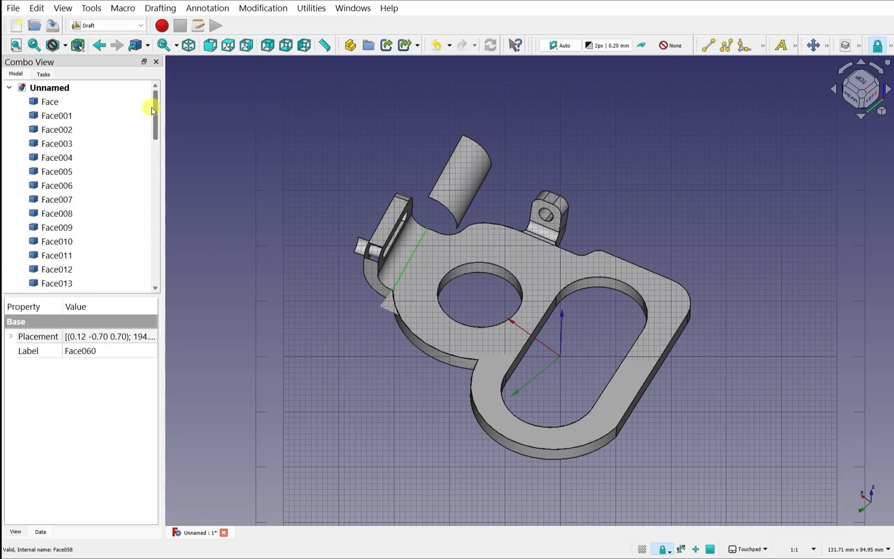
left_click(57, 104, "shift")
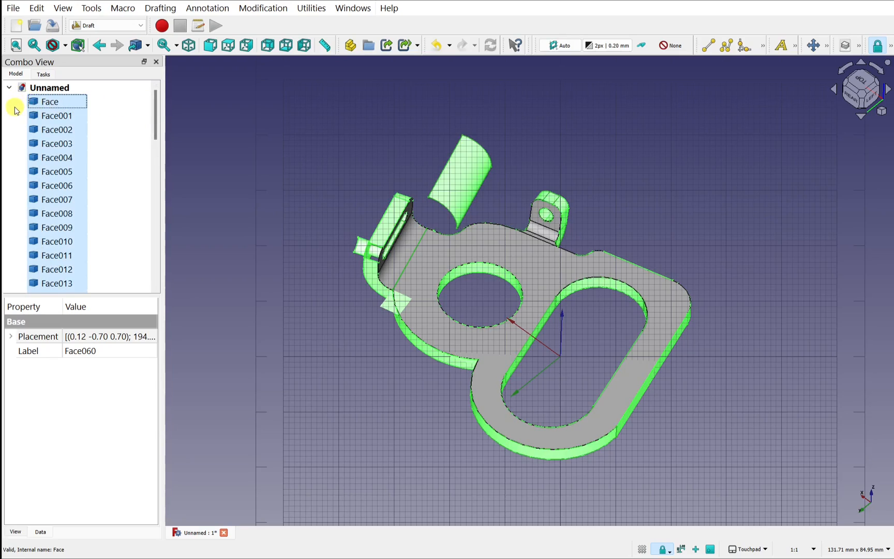
key("space")
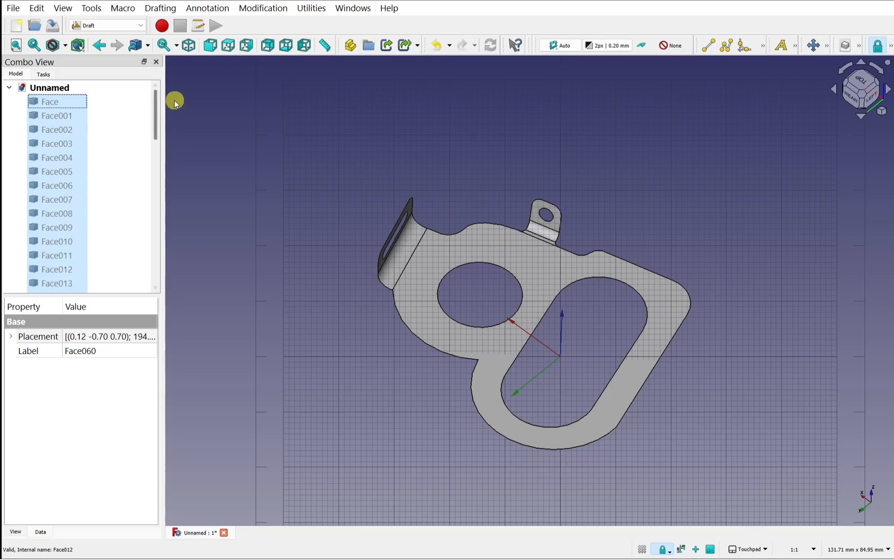
left_click_drag(157, 123, 155, 295)
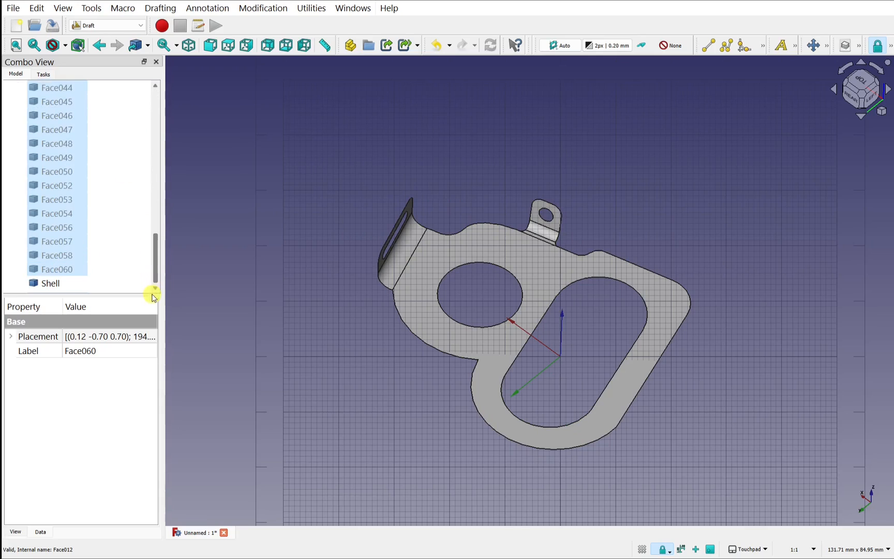
left_click(49, 283)
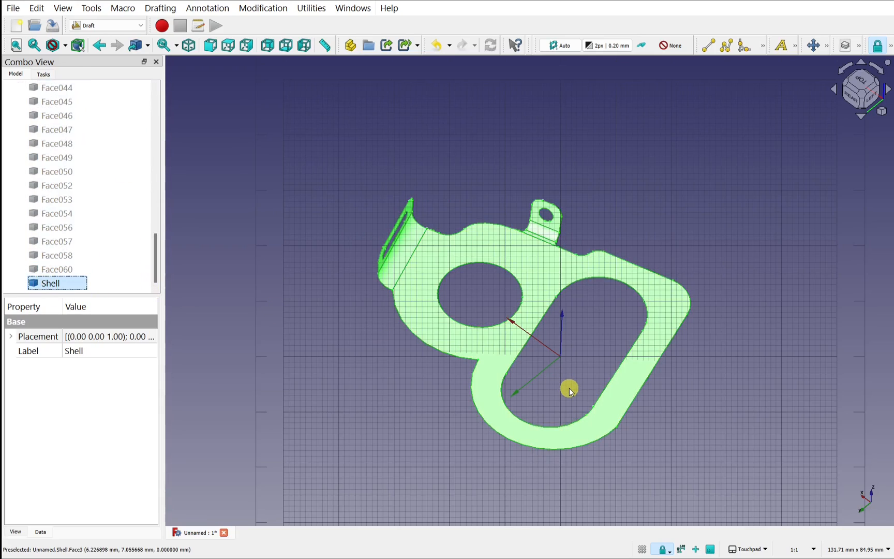
left_click_drag(569, 389, 574, 334, "shift")
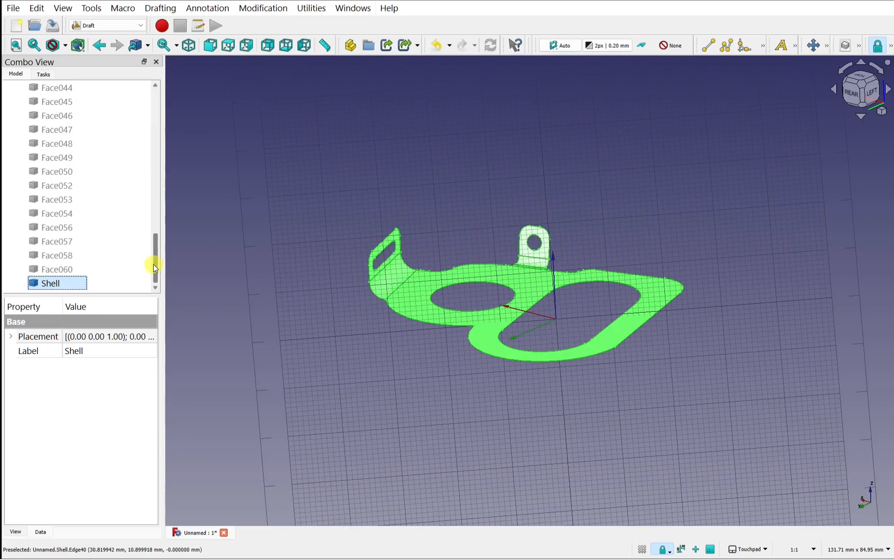
Step: Show all the loose faces from Face to Face060 again
left_click_drag(154, 265, 156, 92)
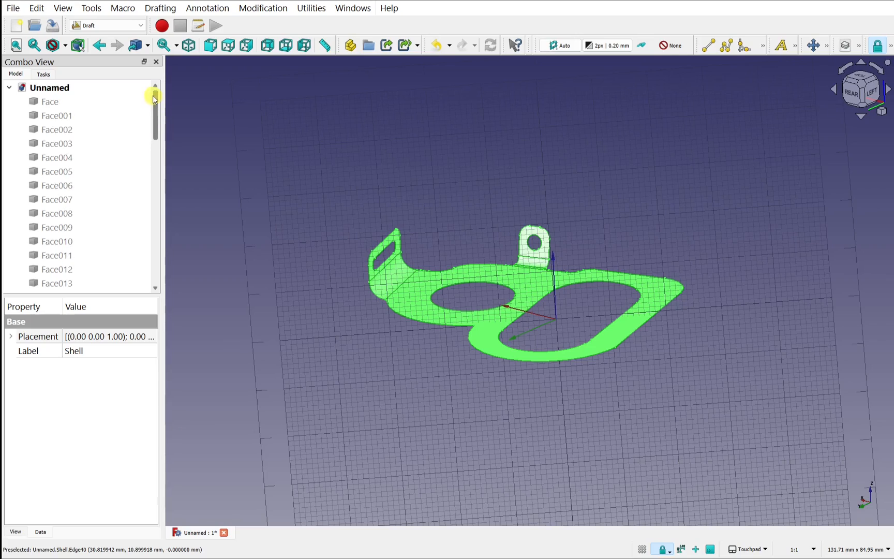
left_click(55, 101)
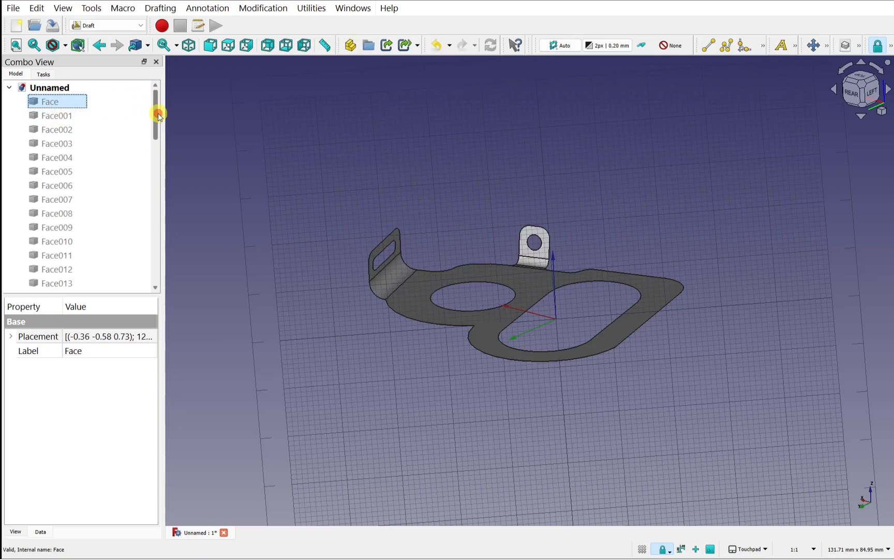
left_click_drag(158, 114, 174, 290)
left_click(66, 267, "shift")
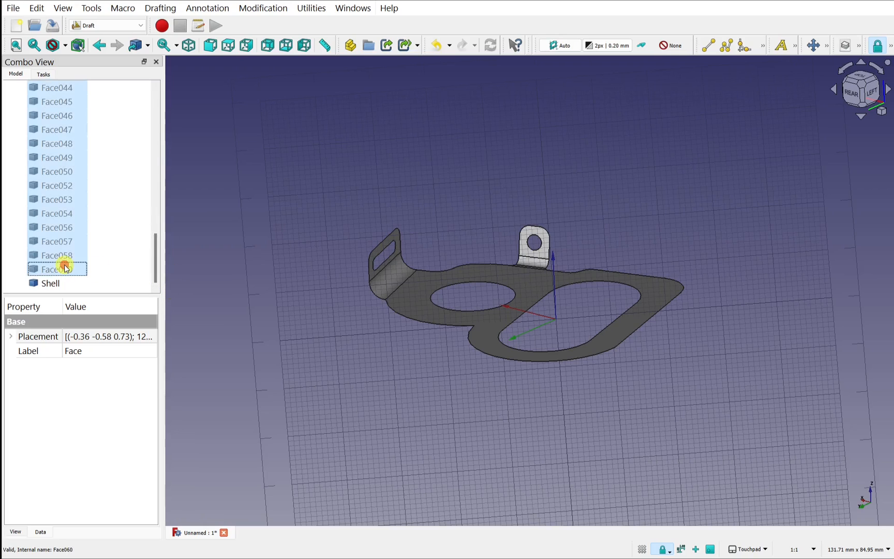
key("space")
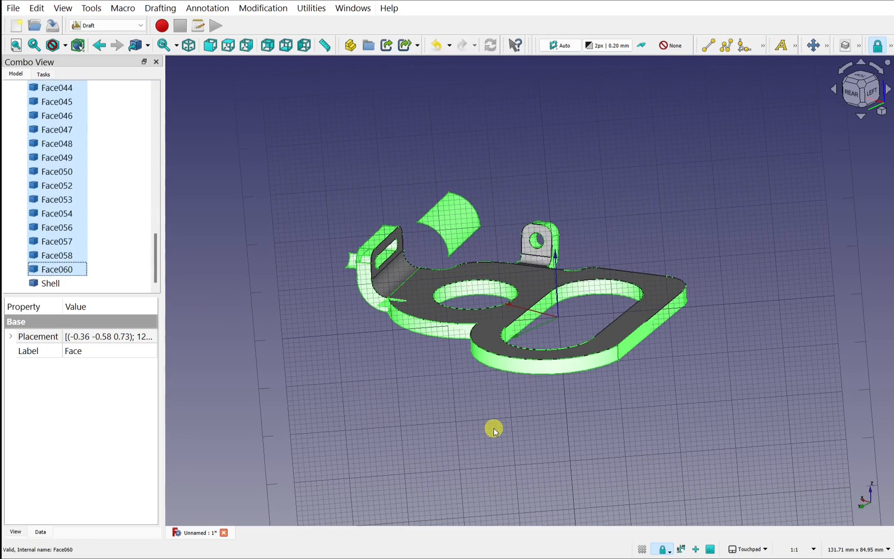
Step: Measure the plate's thickness along the vertical edge where the rounded end's outer side meets the long straight side
left_click_drag(493, 427, 446, 433, "alt")
scroll(506, 401, "up", 2)
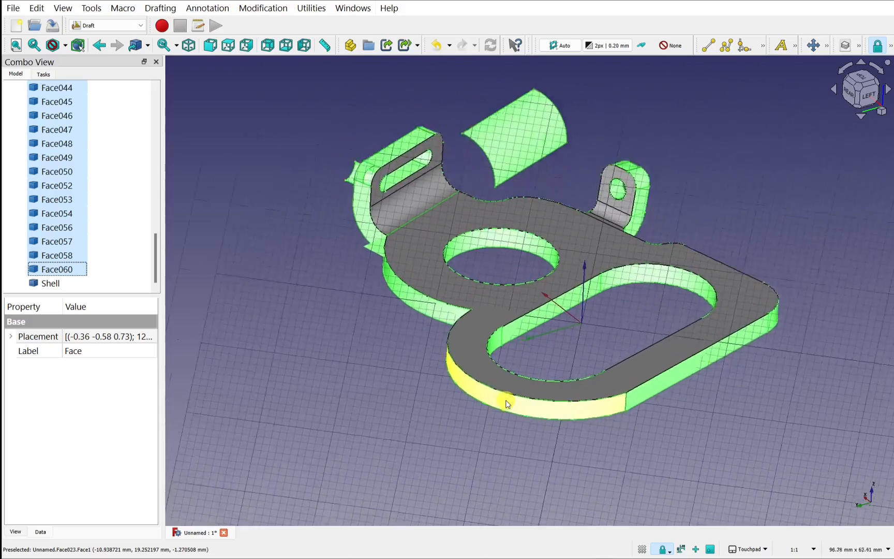
left_click_drag(639, 429, 566, 343, "alt")
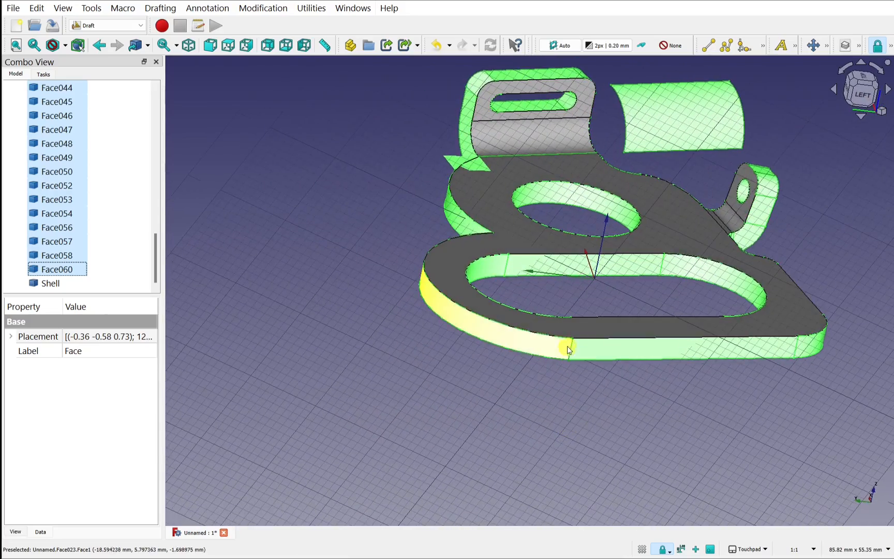
scroll(571, 350, "up", 3)
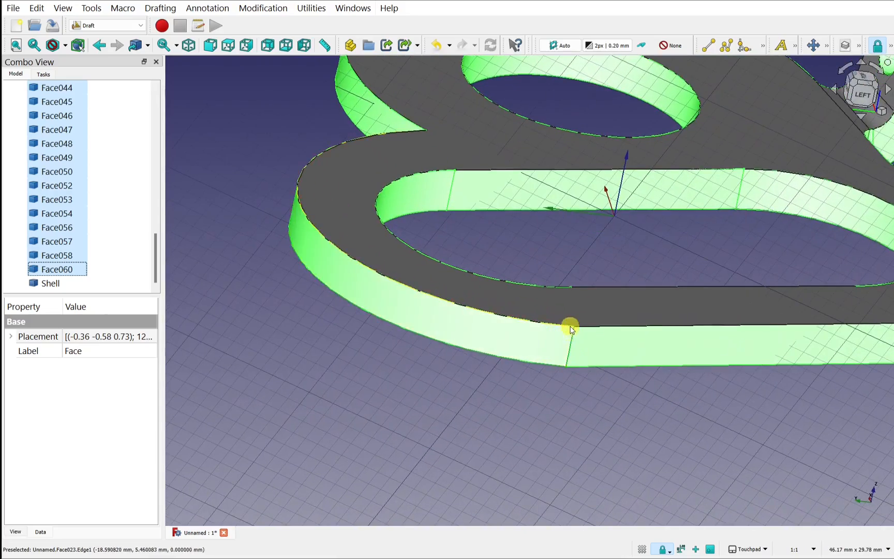
left_click_drag(635, 331, 616, 299, "alt")
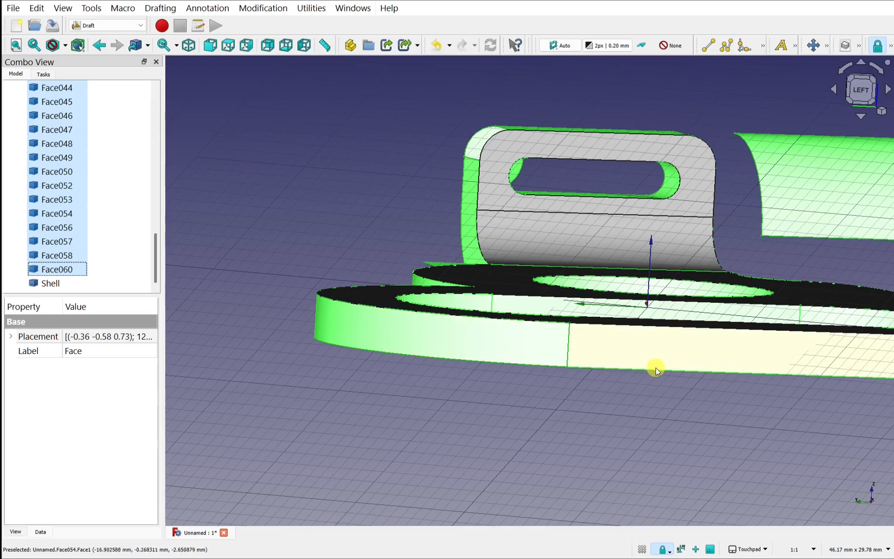
left_click_drag(576, 333, 621, 365, "alt")
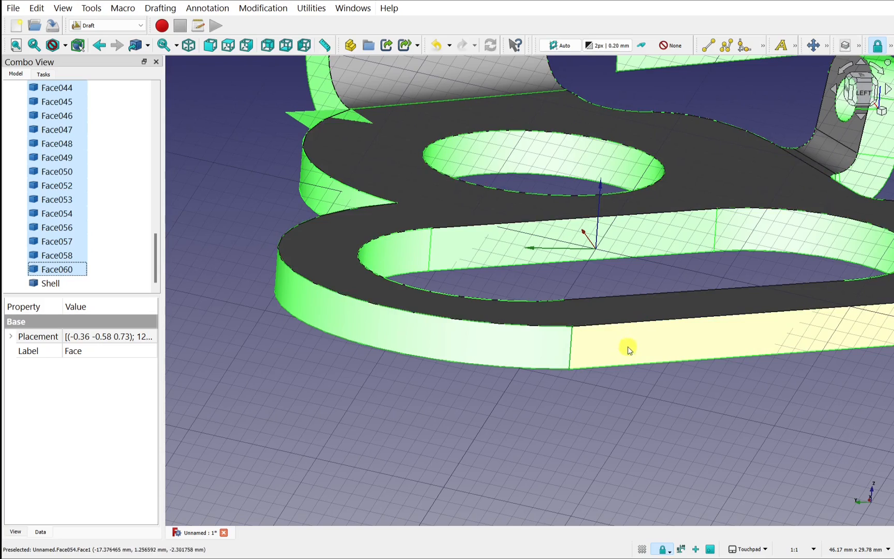
left_click(571, 351)
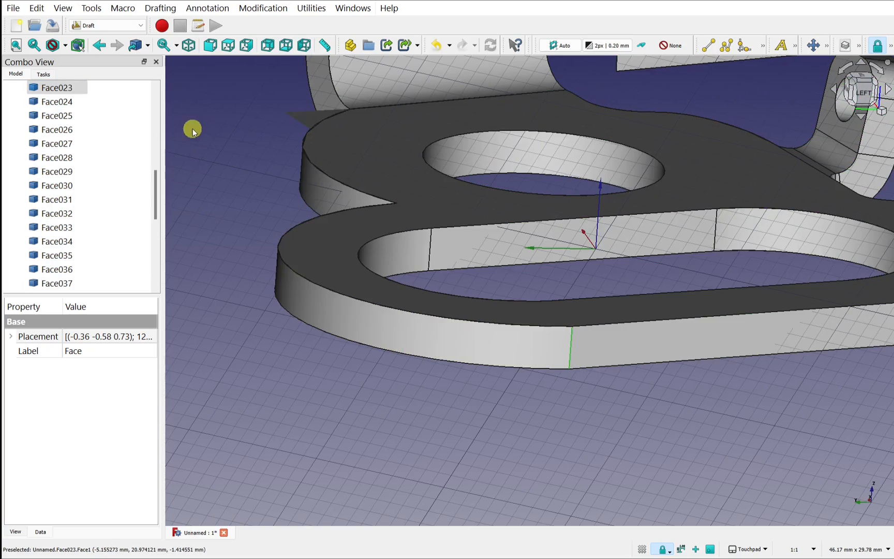
left_click(325, 47)
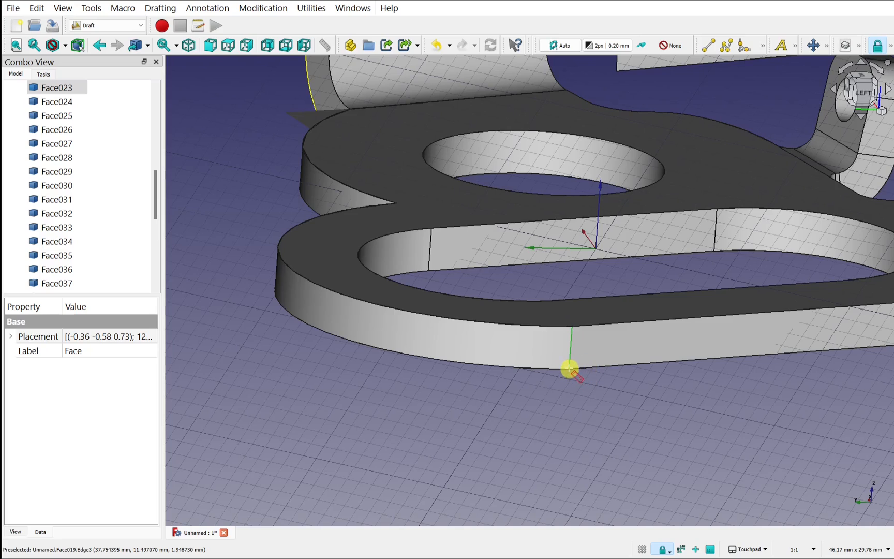
left_click(569, 368)
scroll(577, 343, "up", 3)
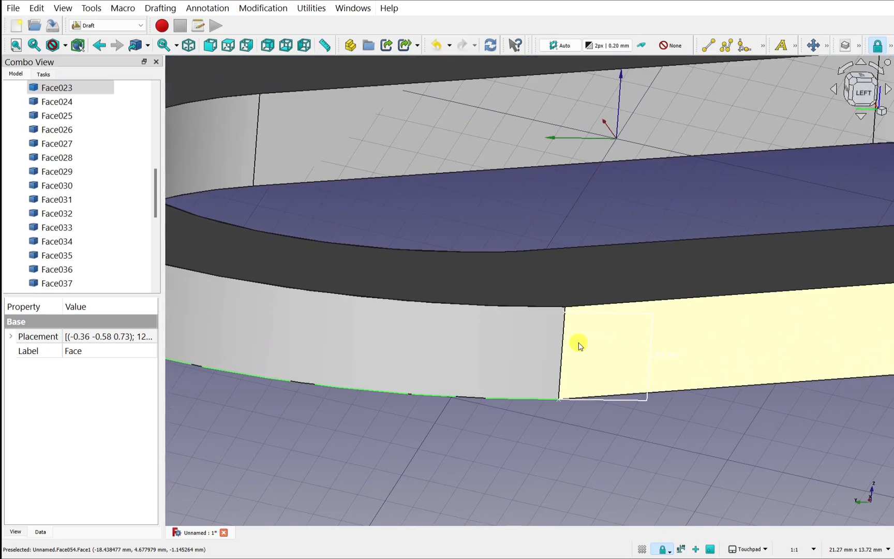
left_click_drag(693, 463, 643, 411, "alt")
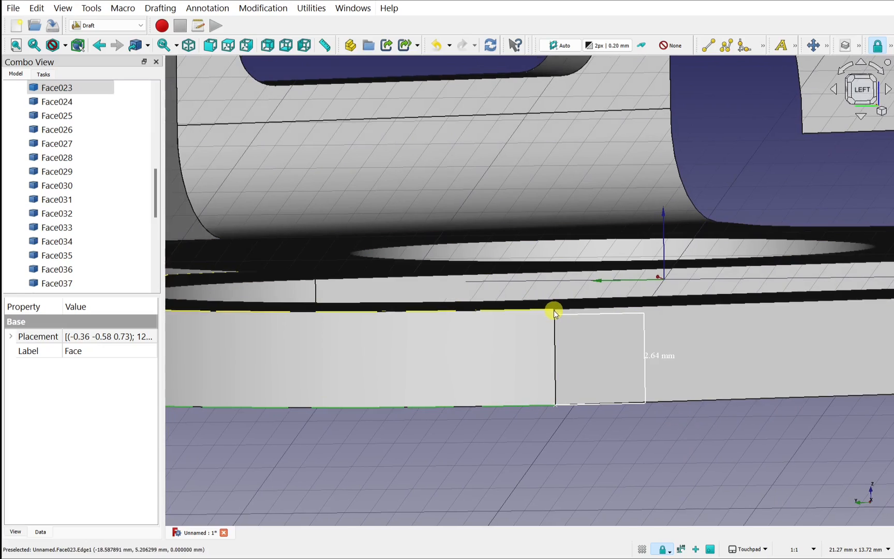
Step: Measure the thickness again, from the upper to the lower corner of the same vertical edge
left_click(325, 46)
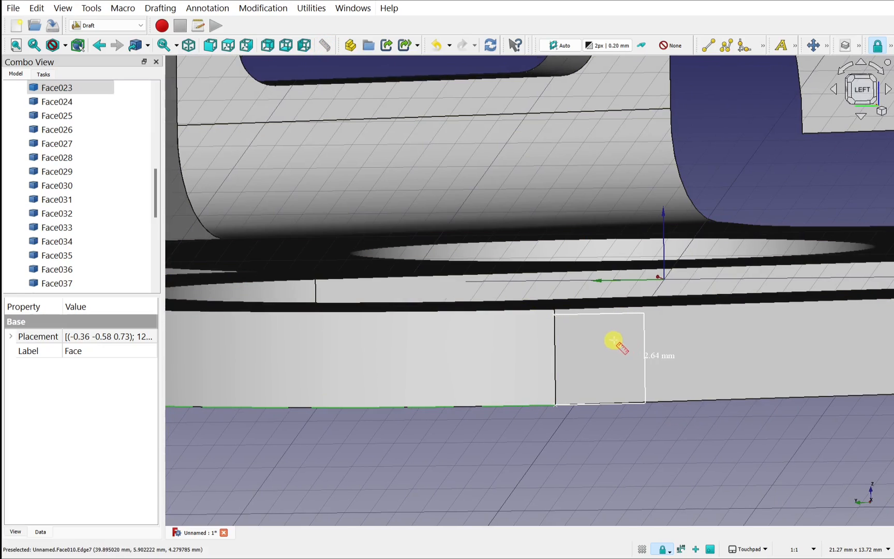
scroll(615, 339, "up", 2)
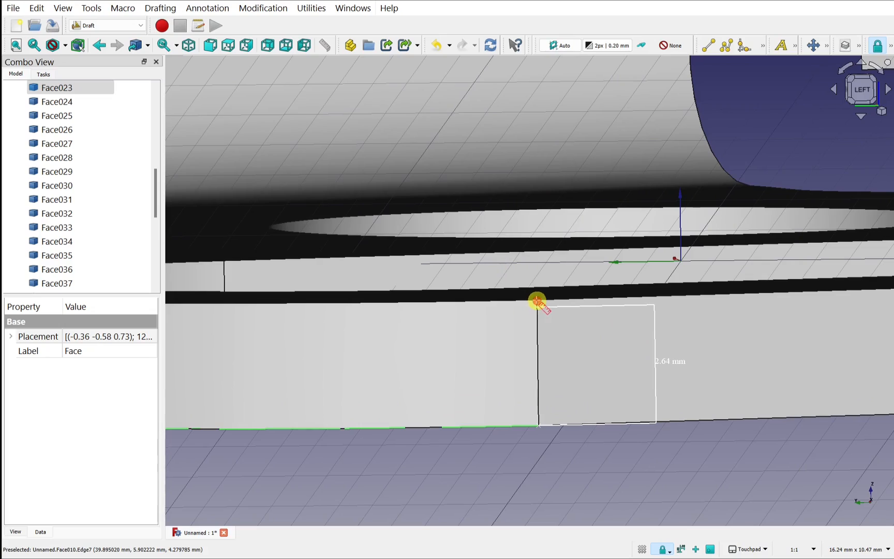
left_click(537, 300)
left_click(538, 425)
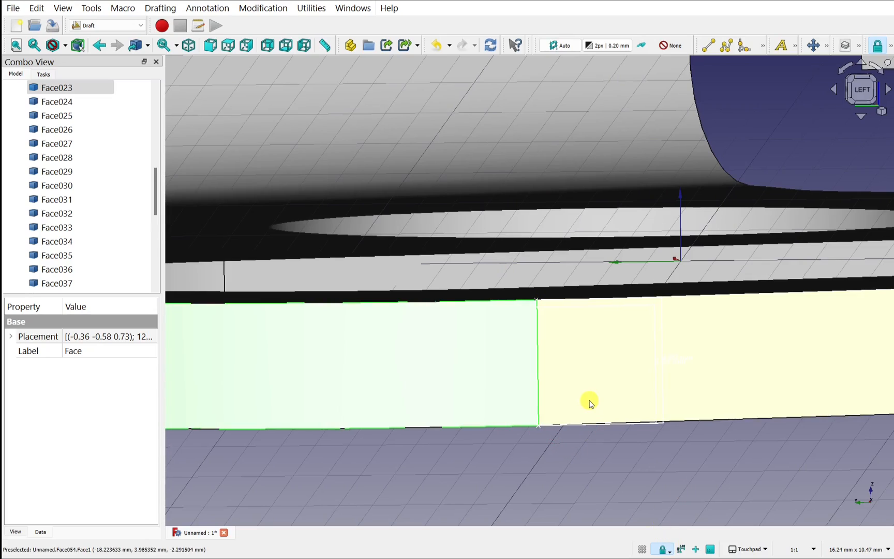
Step: Delete both distance measurements from the model
scroll(589, 402, "down", 4)
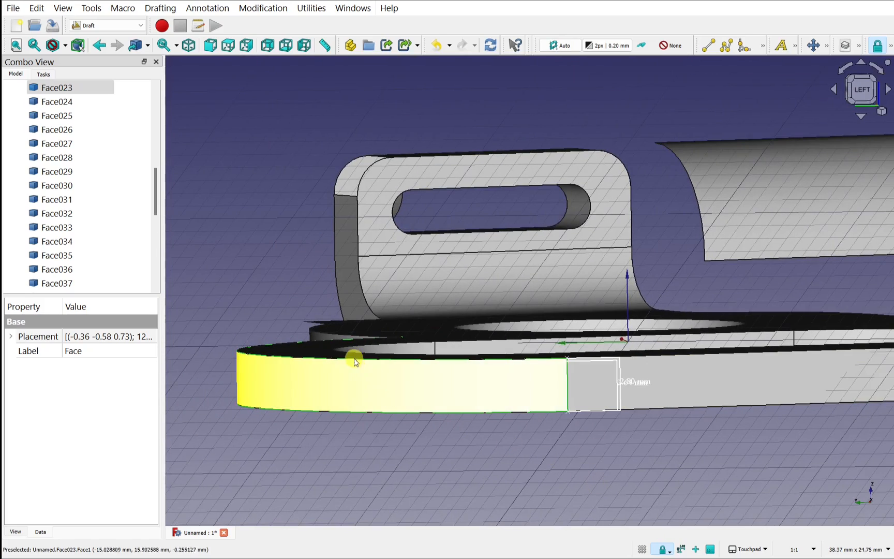
left_click_drag(479, 314, 510, 348, "alt")
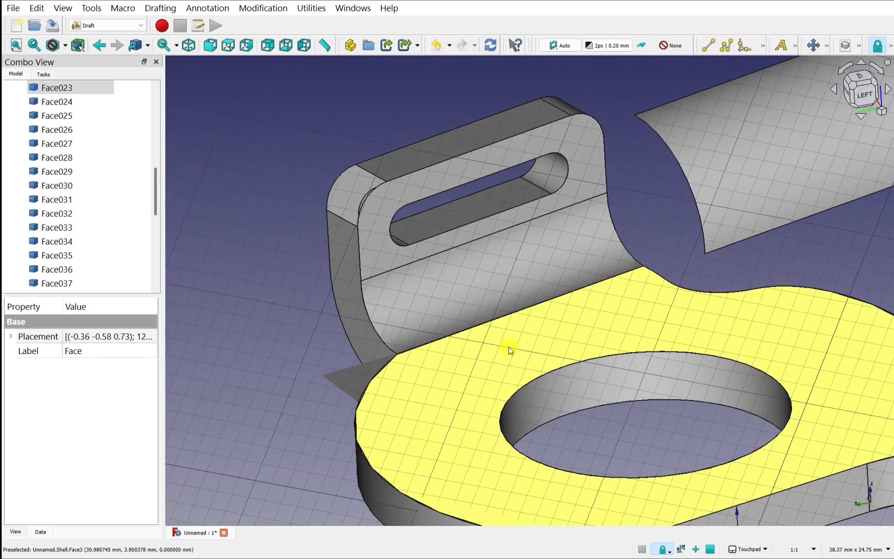
scroll(508, 350, "down", 5)
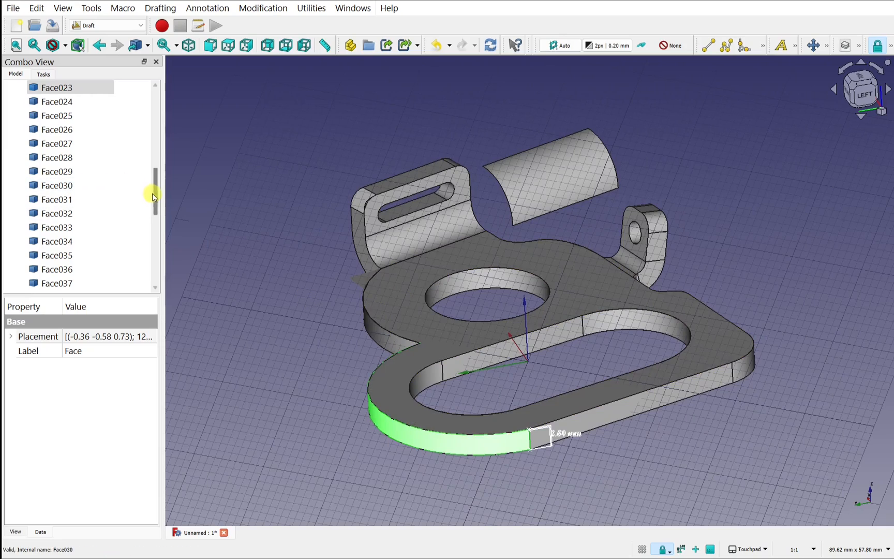
left_click_drag(156, 200, 160, 313)
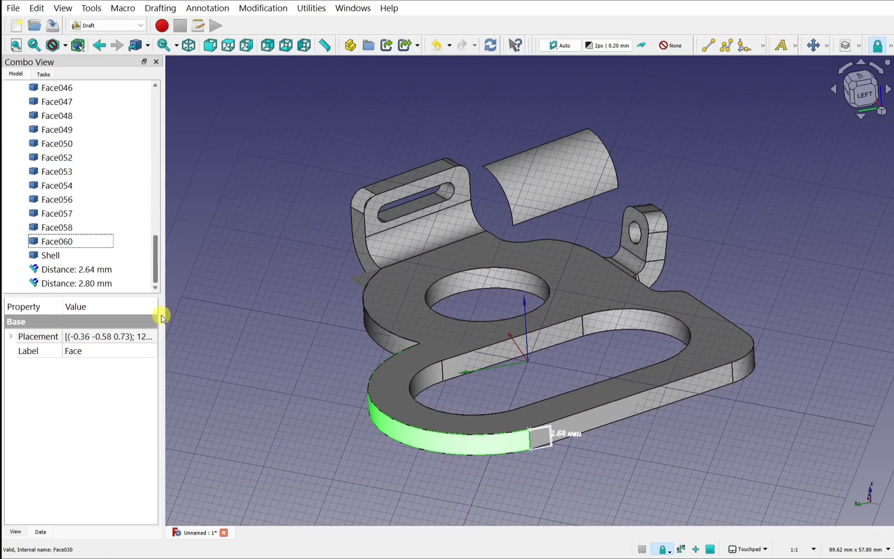
left_click(68, 270)
left_click(83, 283, "ctrl")
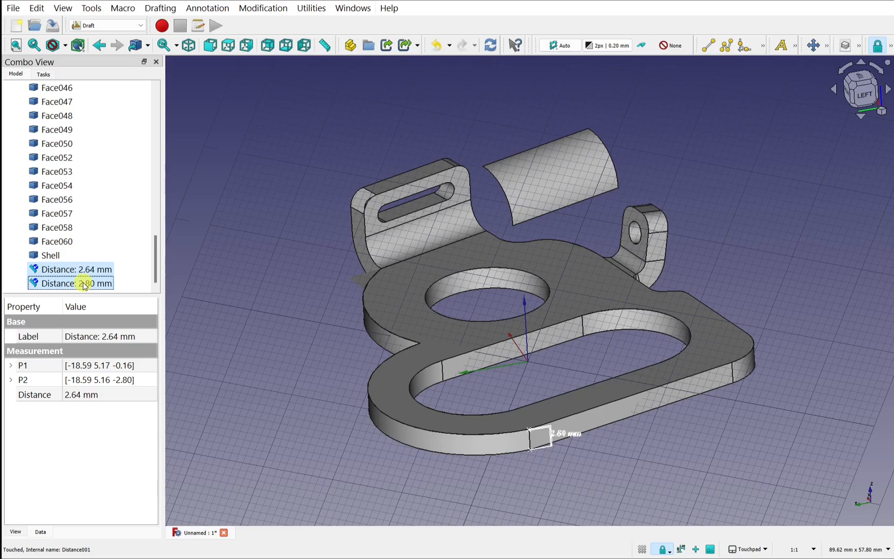
key("Delete")
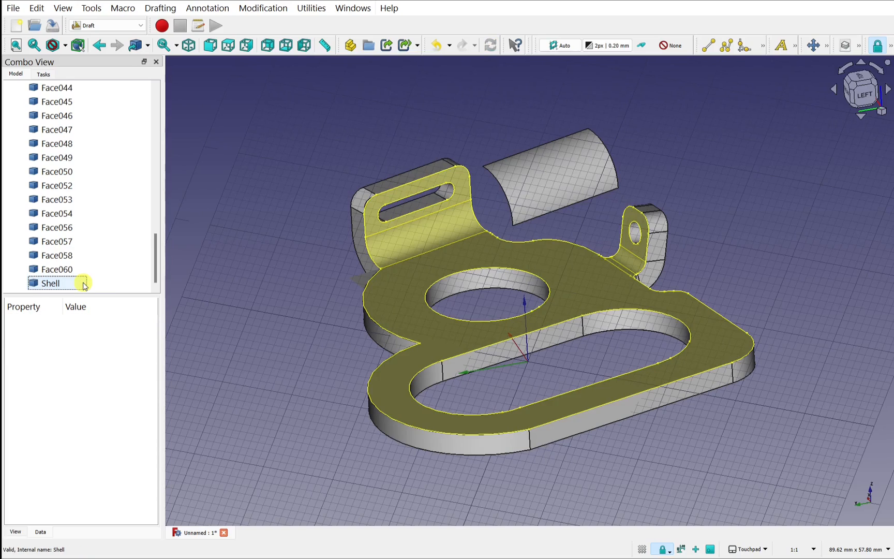
Step: Switch to the Part workbench and hide the loose faces Face056 to Face060
left_click(113, 26)
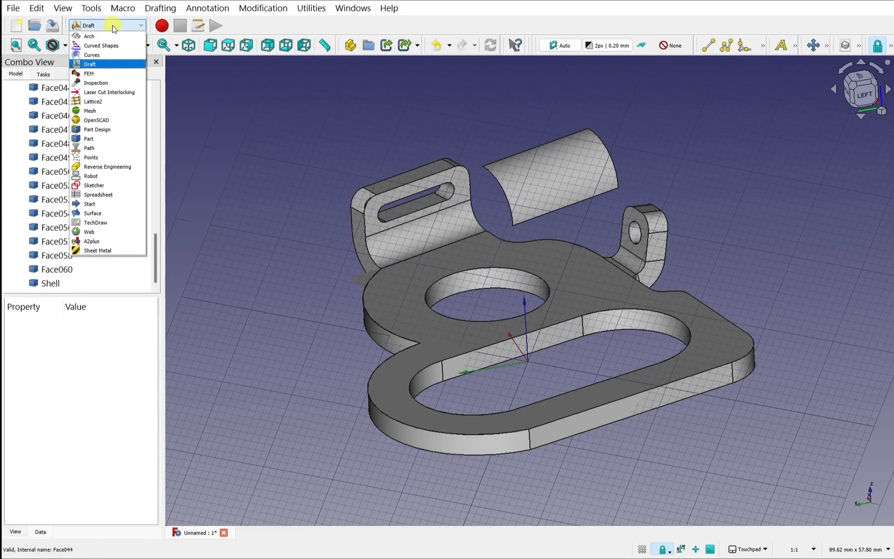
left_click(109, 138)
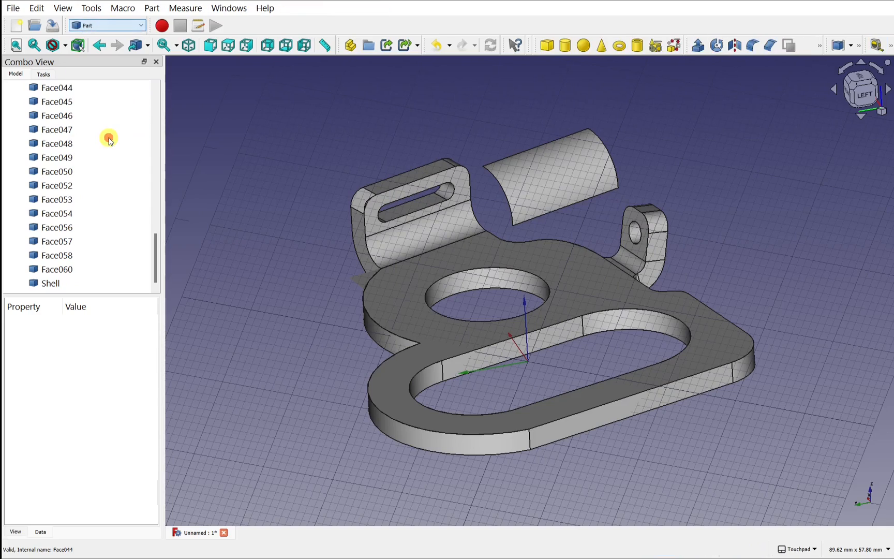
left_click(549, 434)
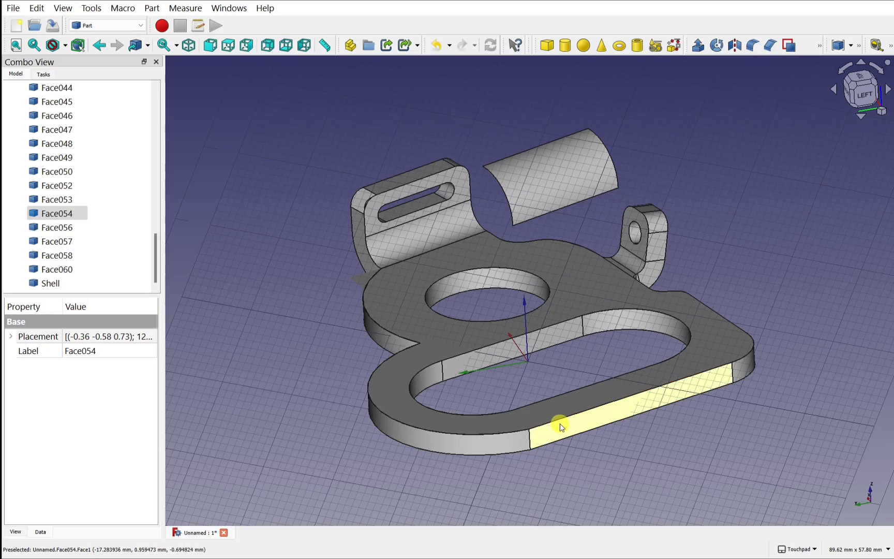
left_click(59, 269)
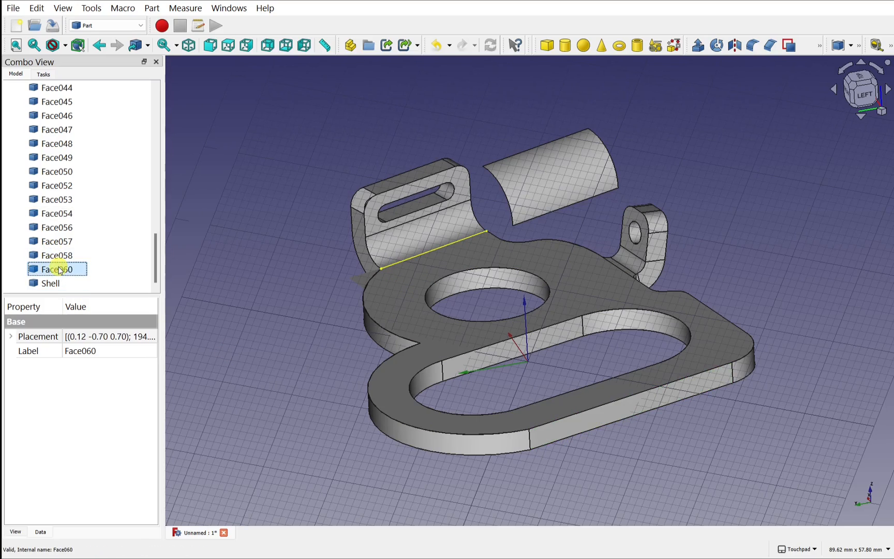
left_click(66, 231, "shift")
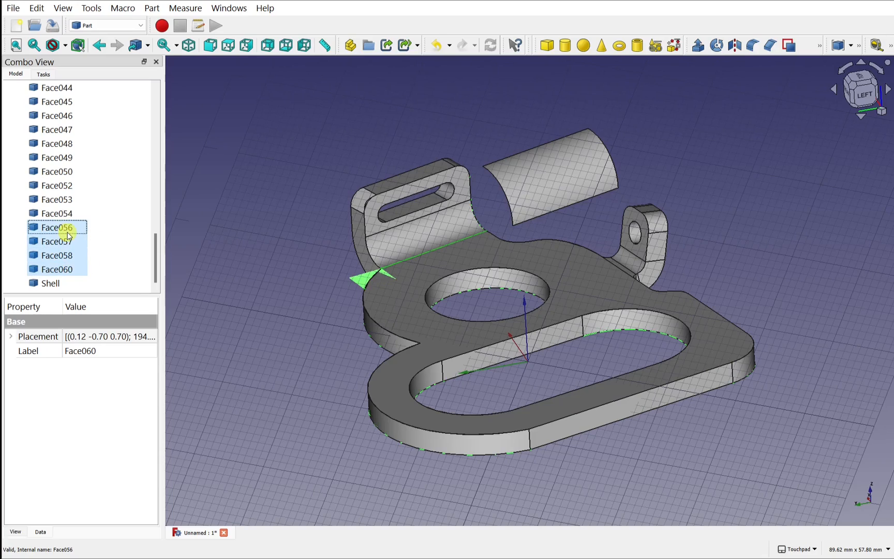
key("space")
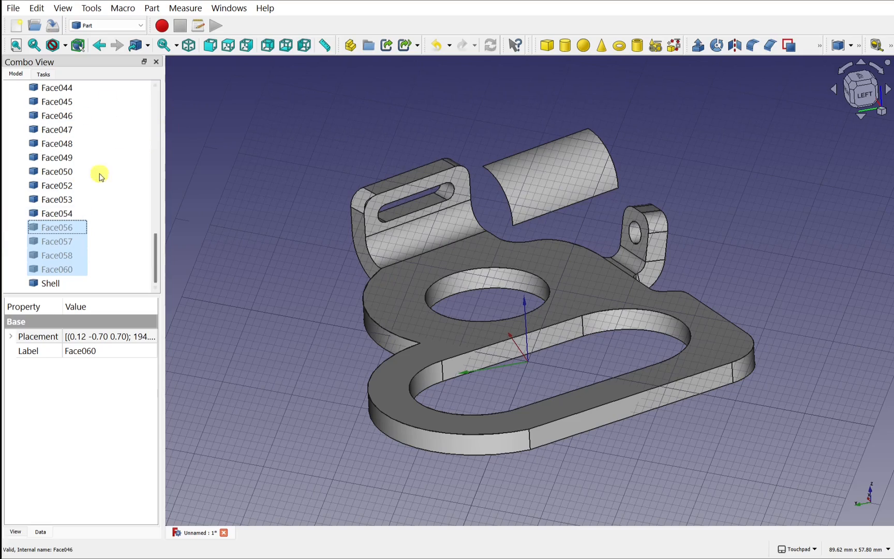
Step: Hide all the loose faces from Face to Face053, keeping Face054 and the Shell displayed
left_click(60, 199)
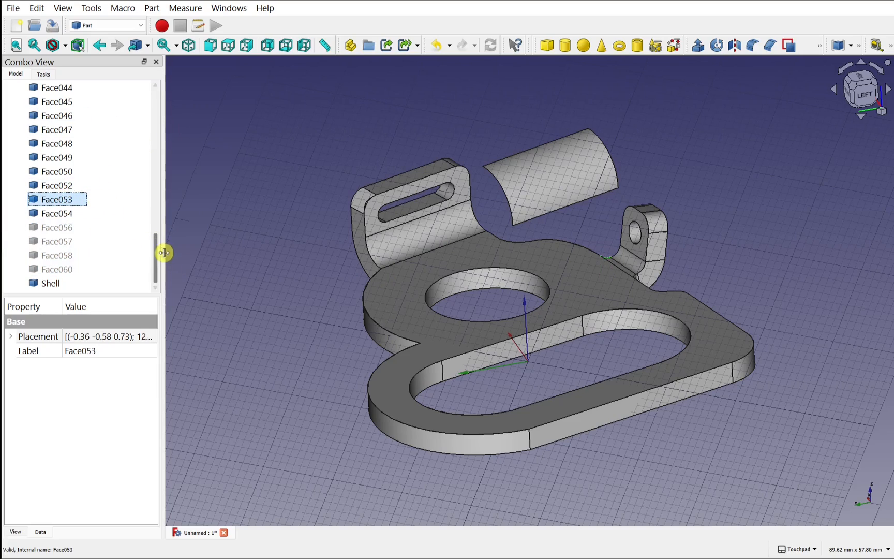
left_click_drag(155, 265, 153, 110)
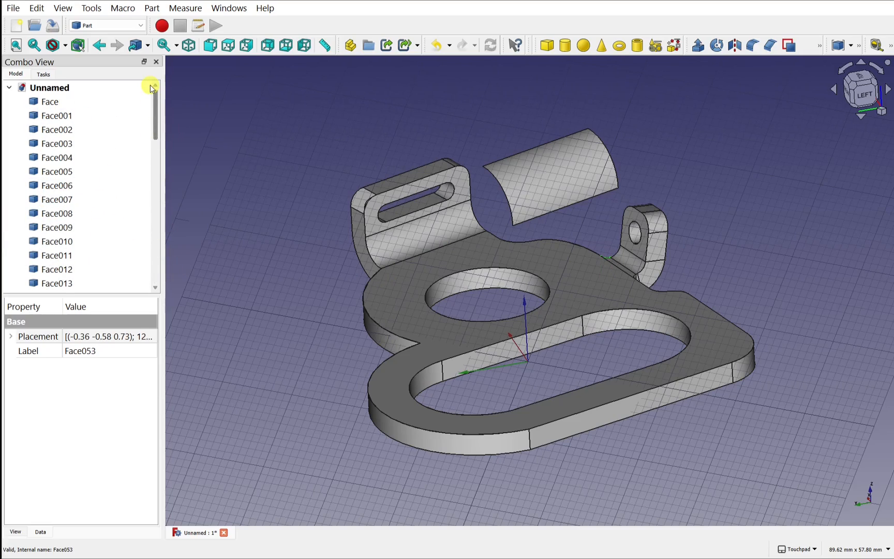
left_click(62, 101, "shift")
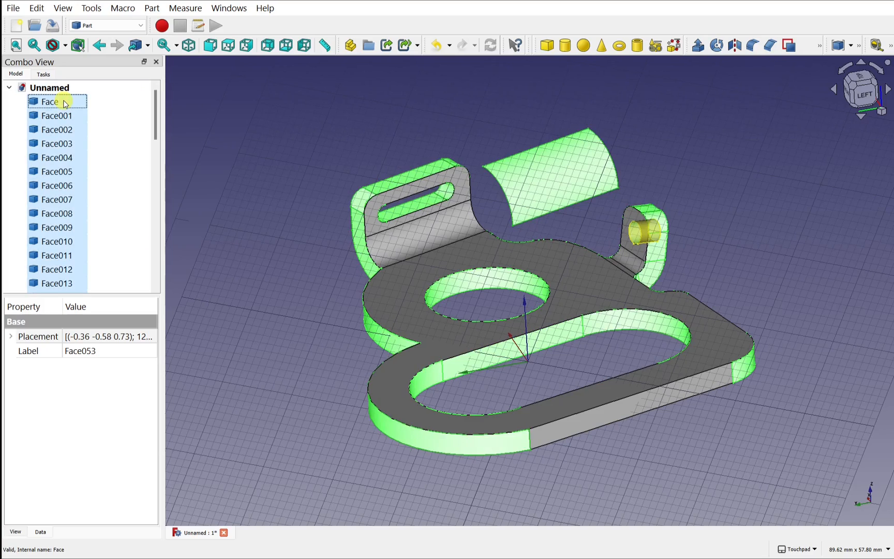
key("space")
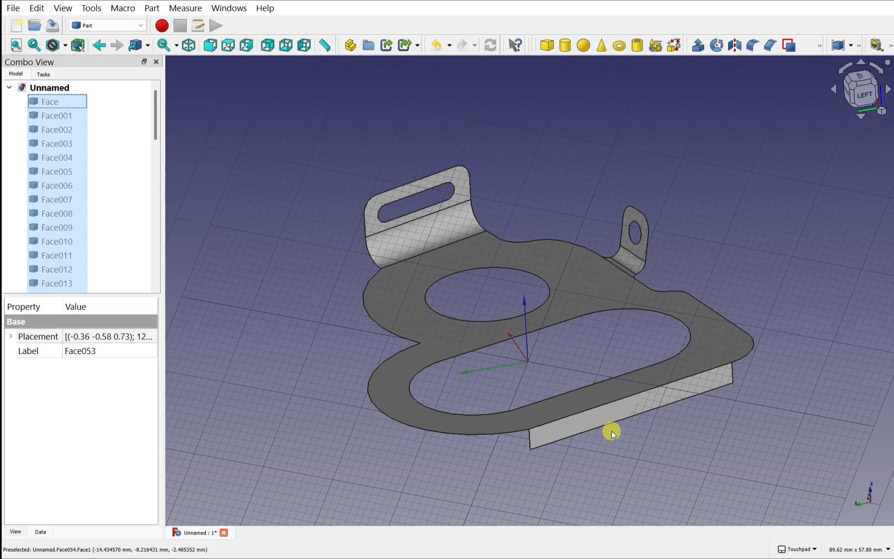
Step: Create a 3D Offset of the Shell and compare its preview with Face054 on the long straight side
left_click(578, 431)
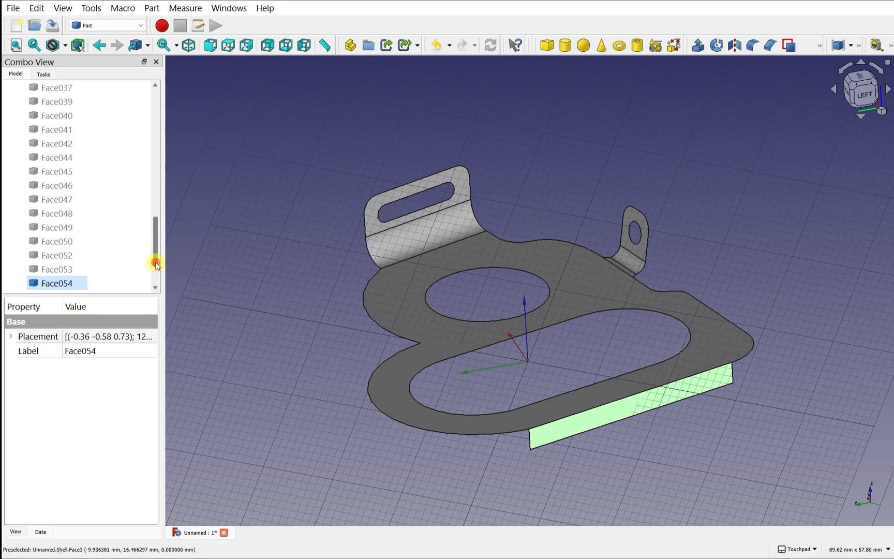
scroll(156, 292, "down", 2)
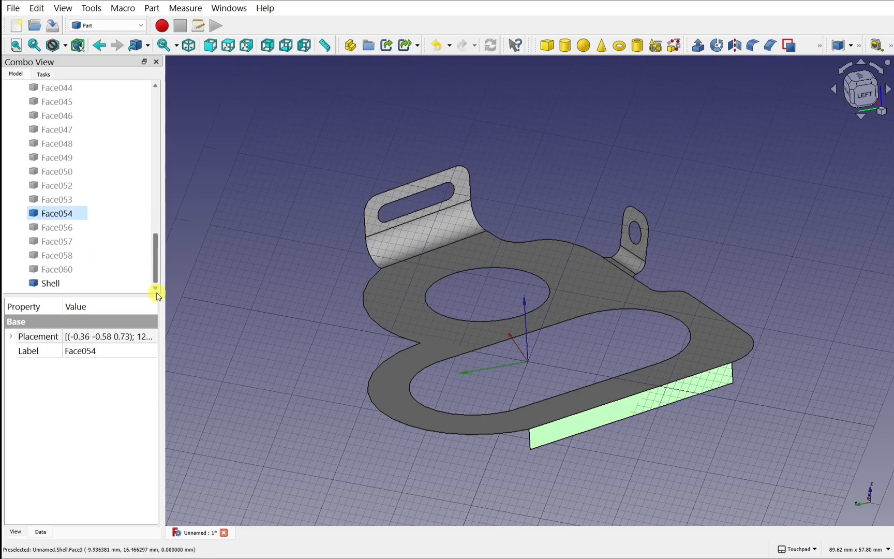
left_click(59, 286)
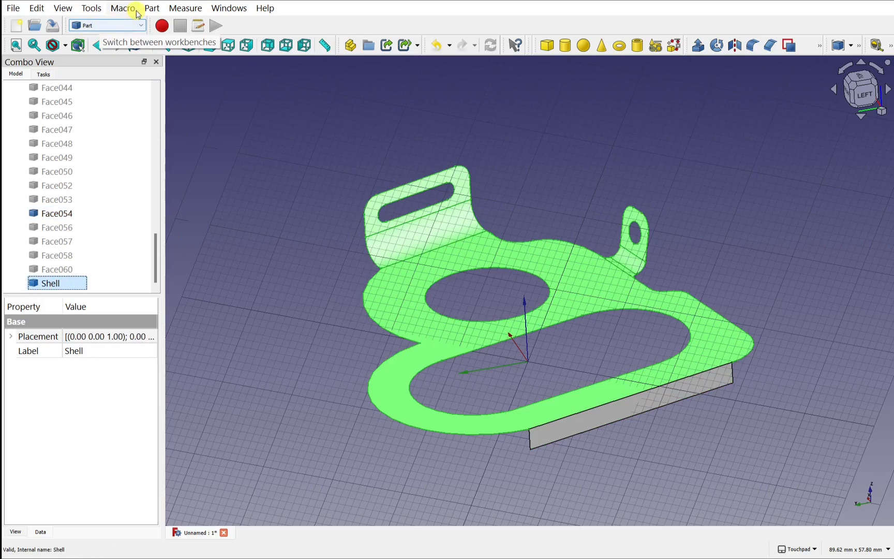
left_click(152, 9)
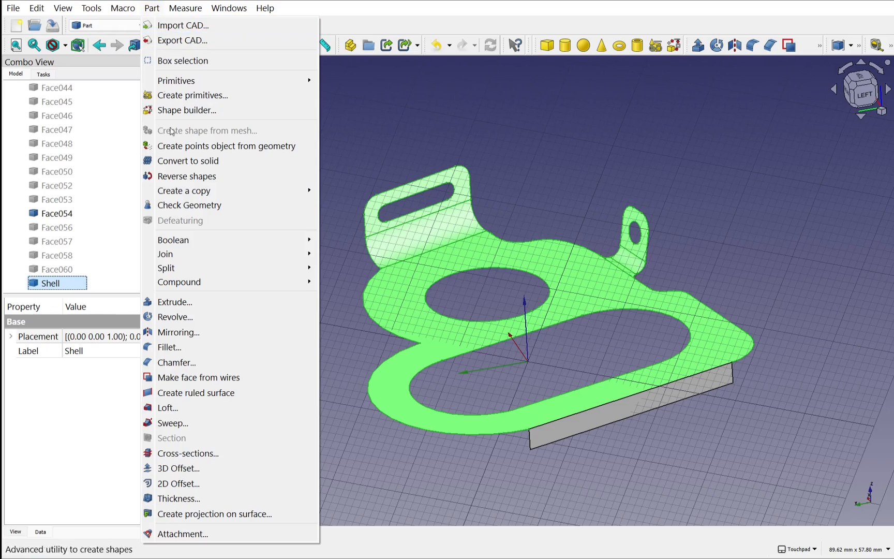
left_click(192, 472)
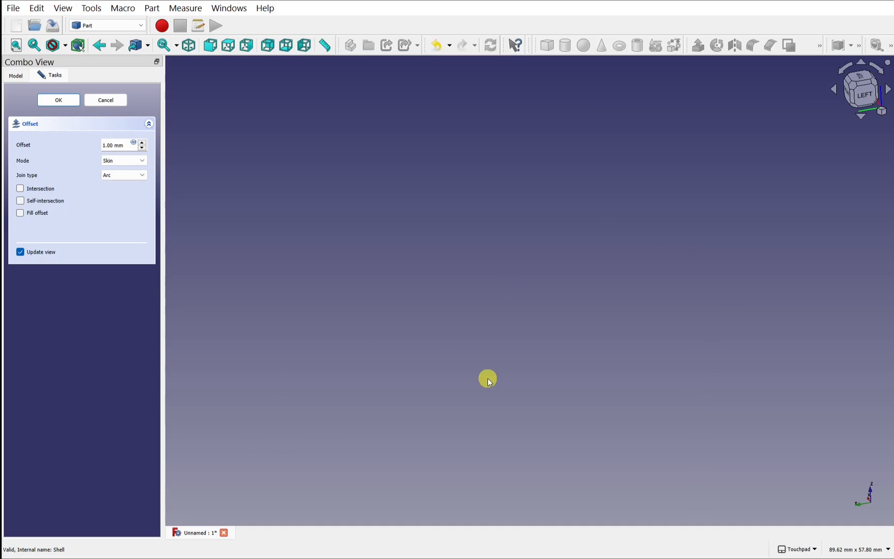
left_click(16, 46)
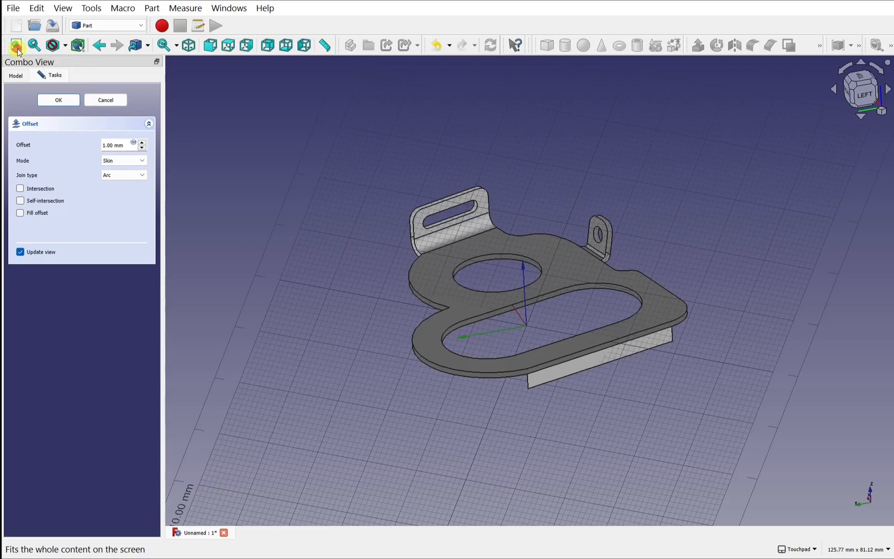
mouse_move(556, 396)
left_mouse_down("shift")
mouse_move(521, 377)
mouse_move(541, 393)
left_mouse_up("shift")
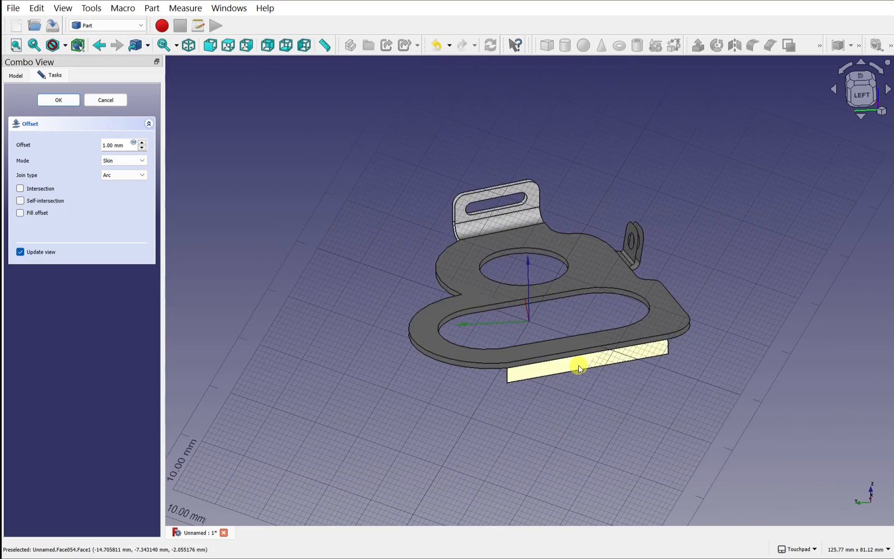
scroll(579, 365, "up", 5)
mouse_move(627, 329)
left_mouse_down("shift")
mouse_move(605, 300)
mouse_move(630, 320)
left_mouse_up("shift")
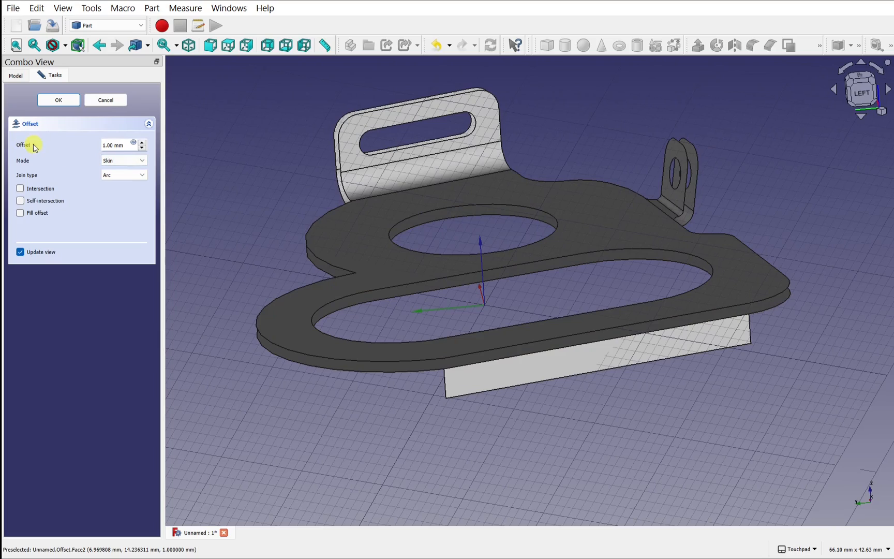
Step: Set the 3D offset distance to -1.4 mm, check its position against Face054 and accept the offset
left_click(113, 145)
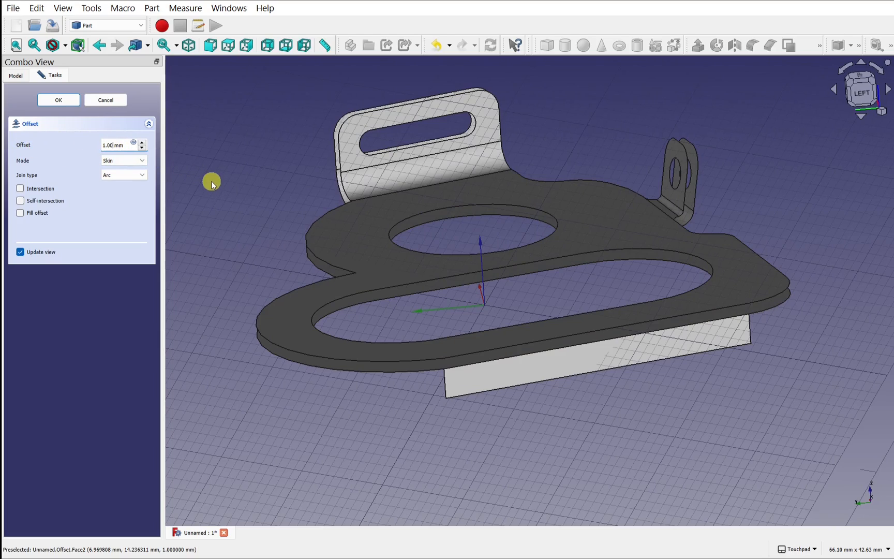
key("Home")
type("-")
key("Delete")
key("Delete")
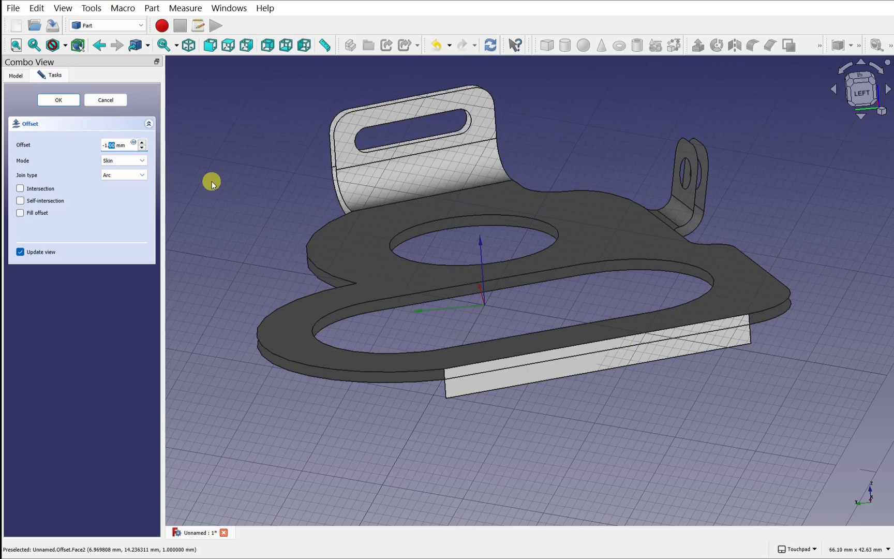
type("4")
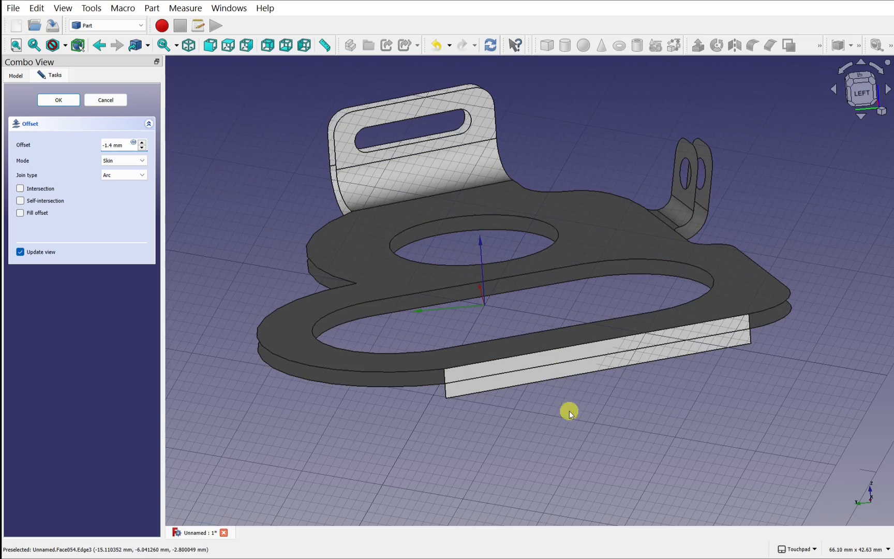
scroll(533, 381, "up", 3)
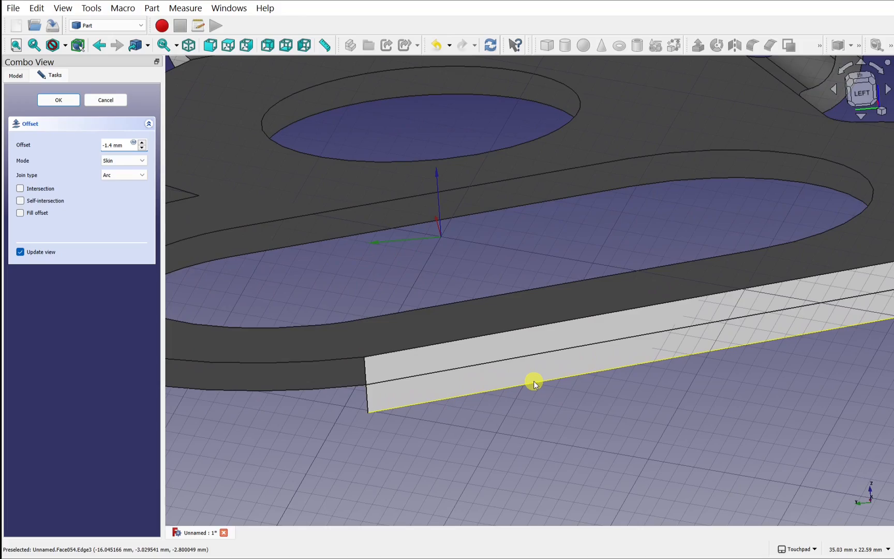
left_click_drag(534, 382, 509, 357, "shift")
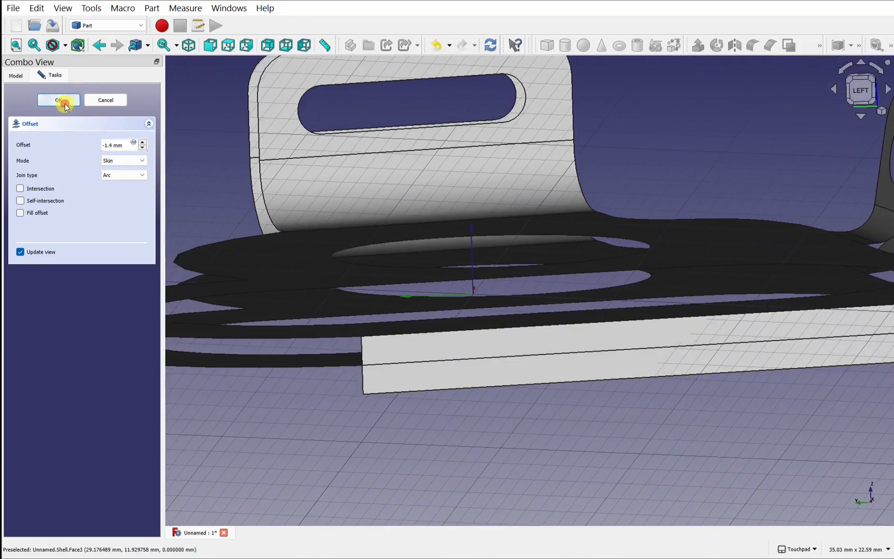
left_click(59, 100)
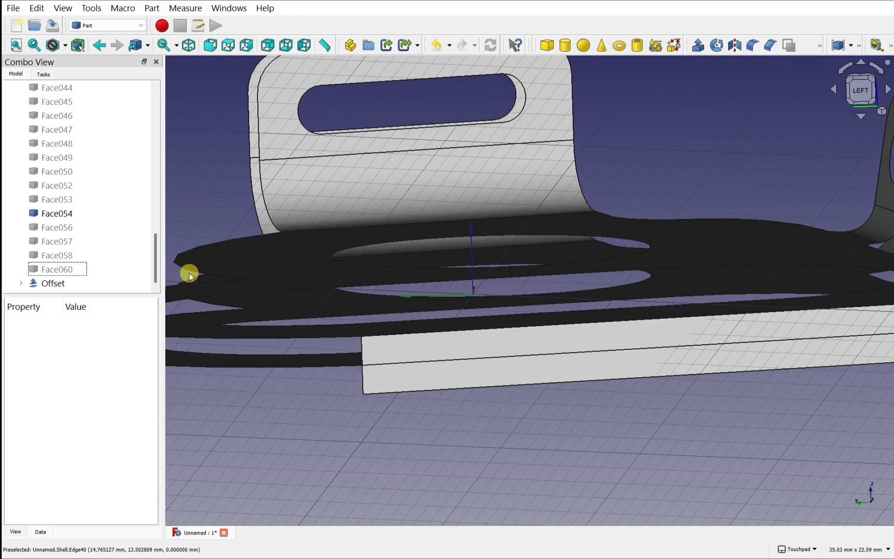
Step: Hide the source Shell inside the Offset and the side face Face054, keeping only the Offset displayed
scroll(311, 425, "down", 3)
left_click_drag(311, 424, 595, 269, "shift")
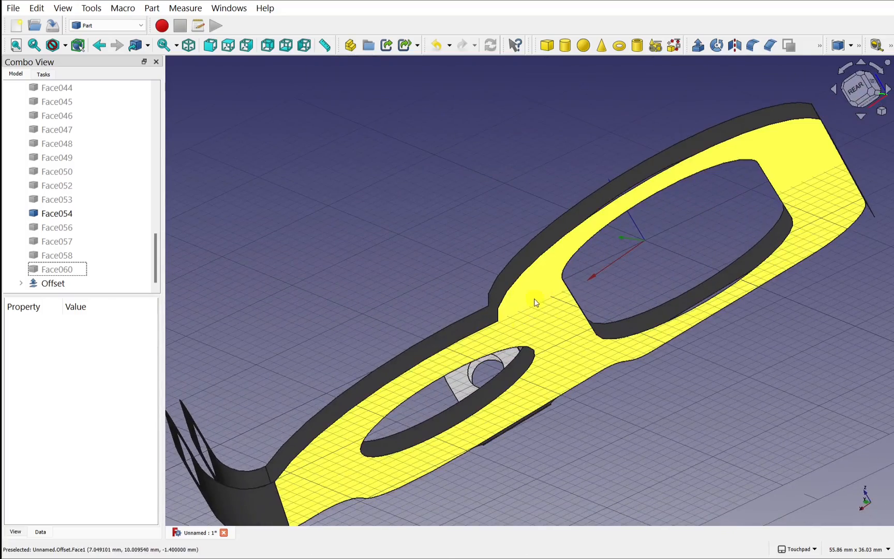
left_click_drag(535, 302, 493, 386, "shift")
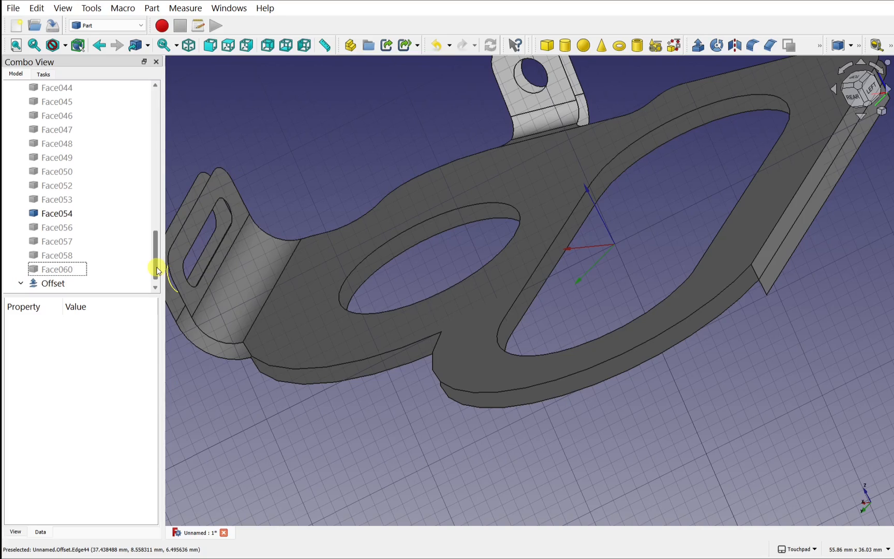
left_click(155, 287)
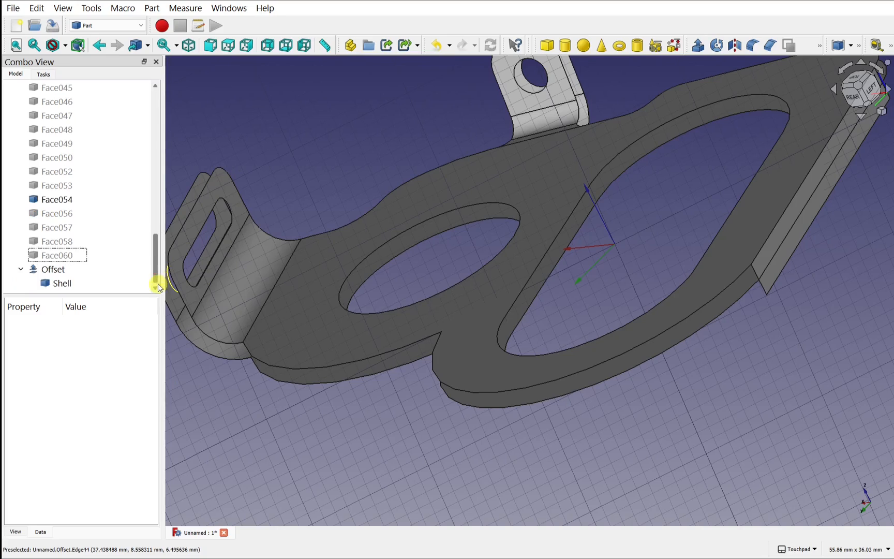
left_click(61, 284)
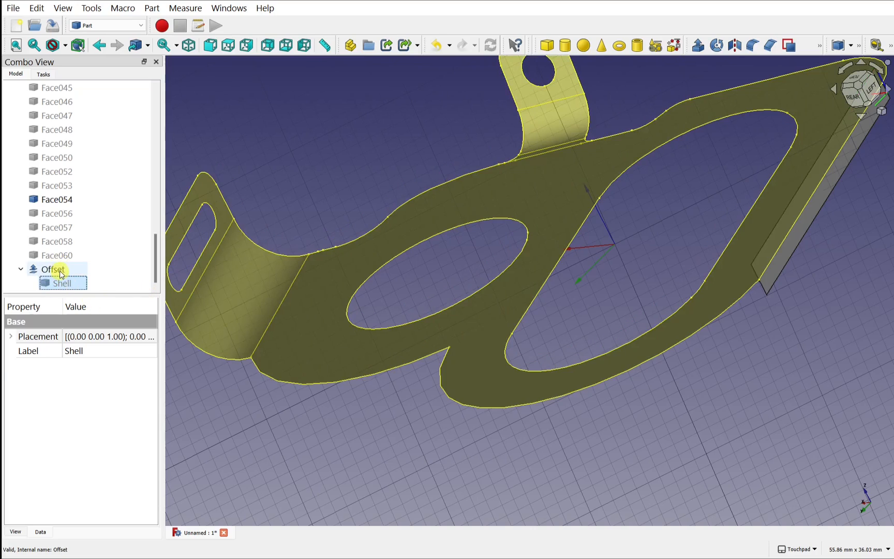
left_click(61, 273)
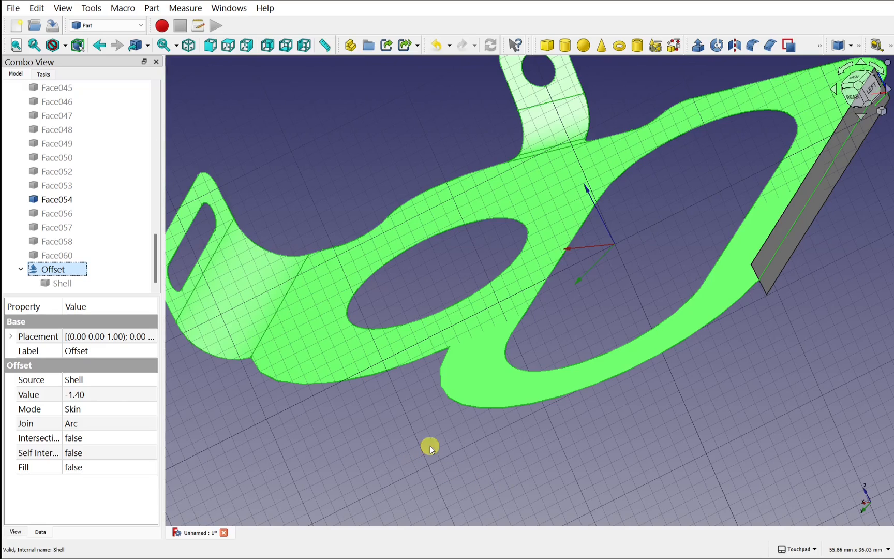
left_click(788, 244)
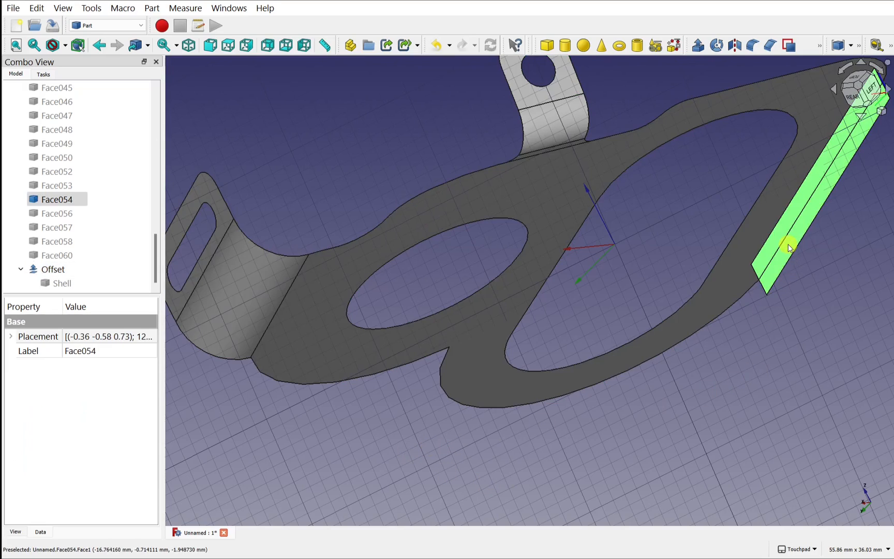
key("space")
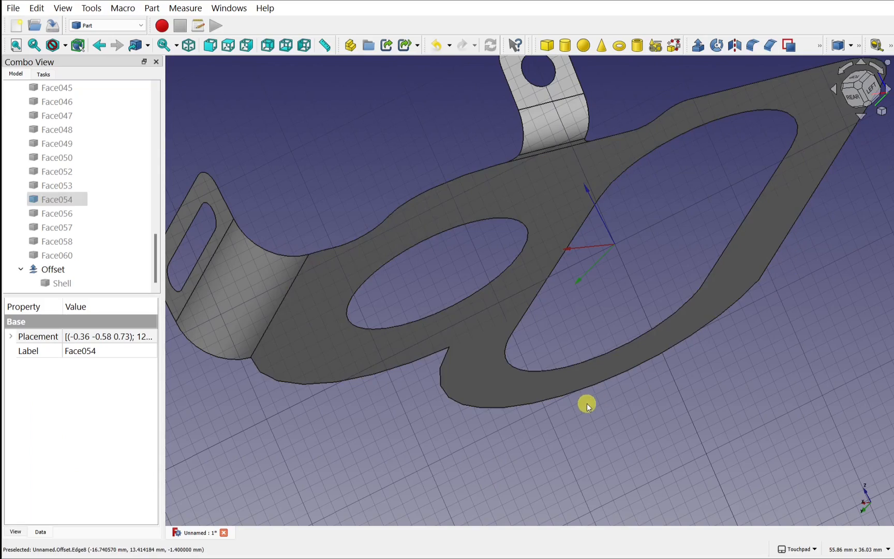
Step: Switch to the Mesh workbench with the whole offset plate in view
left_click_drag(684, 337, 666, 357, "alt")
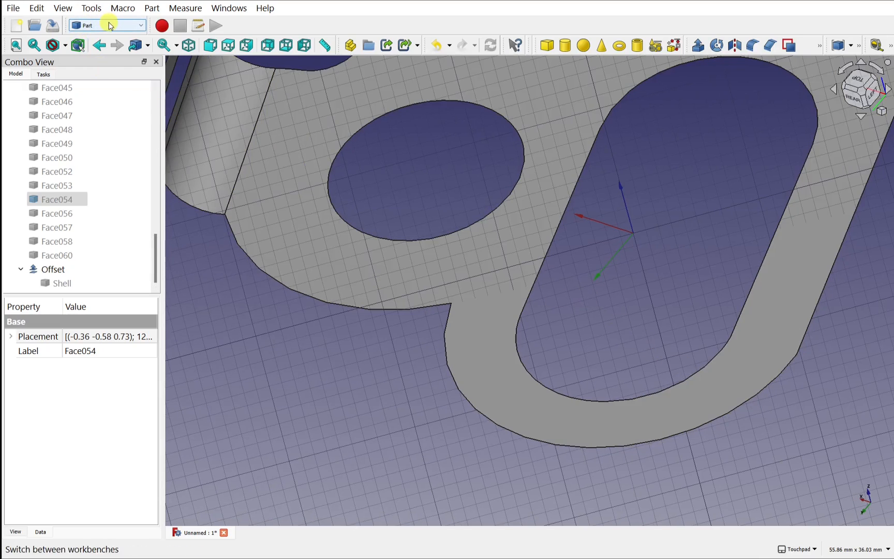
left_click(110, 25)
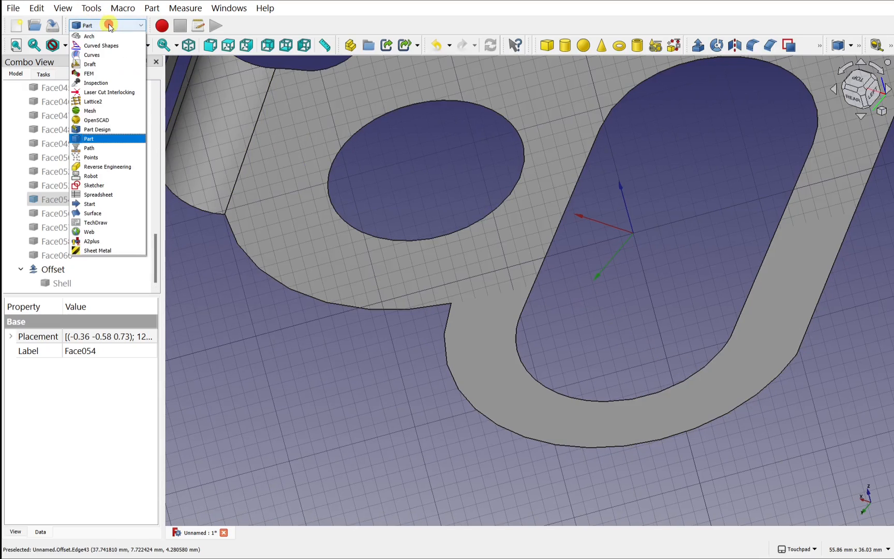
left_click(100, 111)
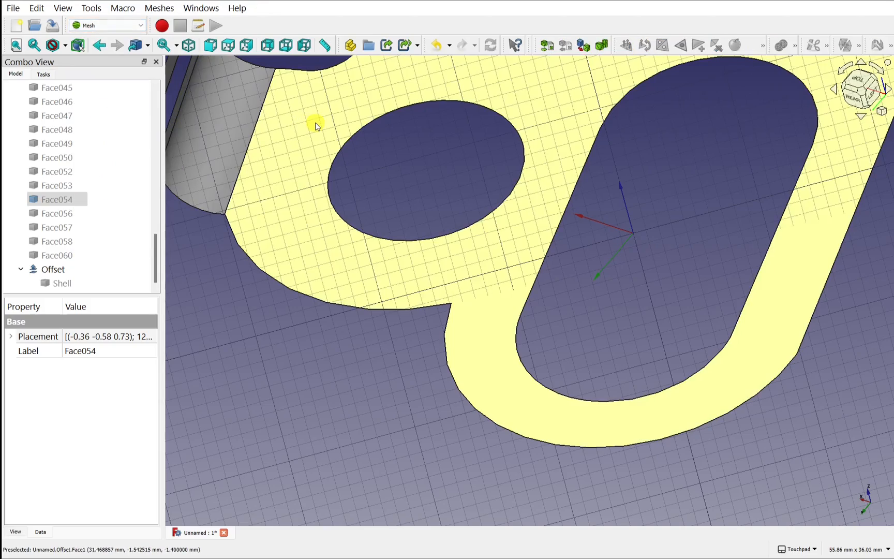
scroll(315, 124, "down", 6)
scroll(291, 244, "up", 2)
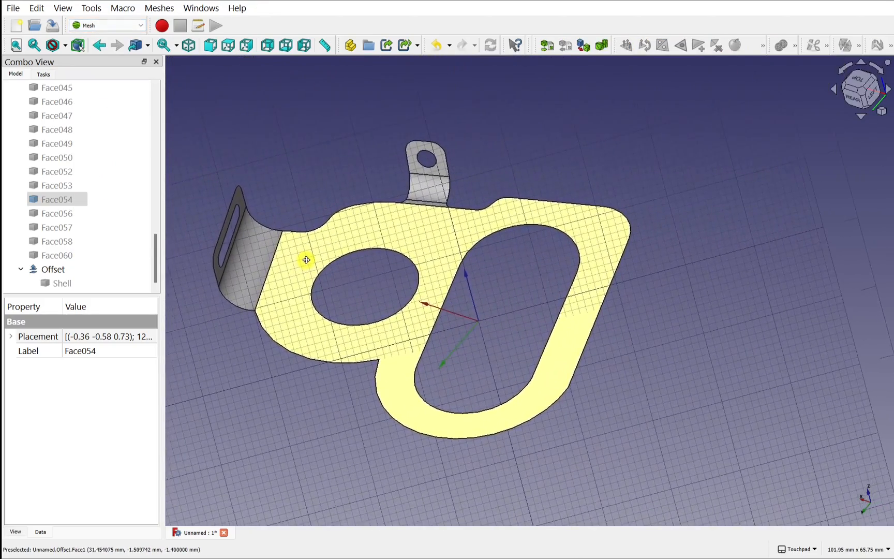
Step: Create a mesh from the Offset shape using standard meshing with 0.10 mm surface deviation and 30° angular deviation
left_click(54, 270)
left_click(56, 270)
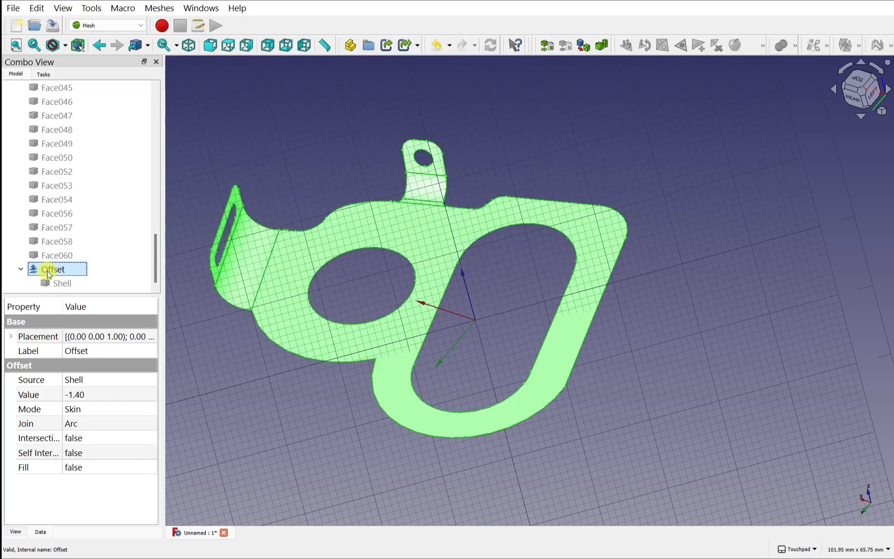
left_click(159, 9)
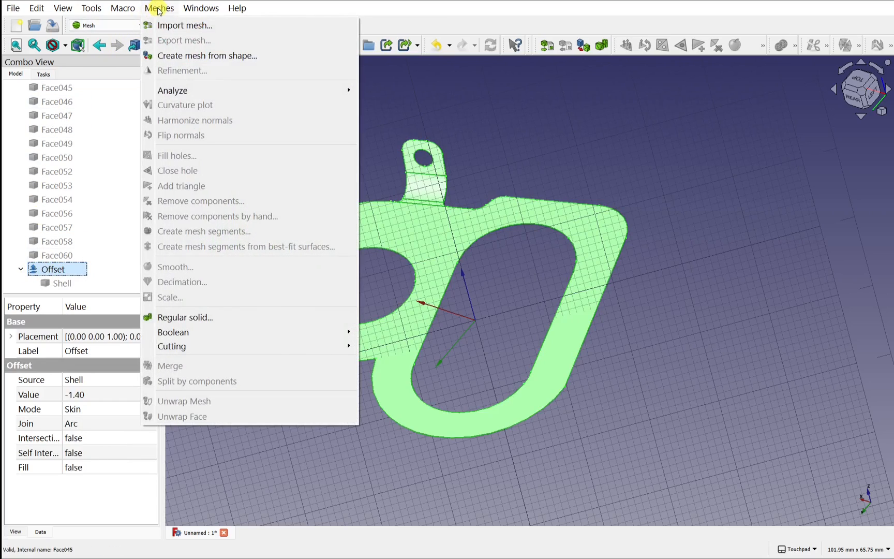
left_click(203, 57)
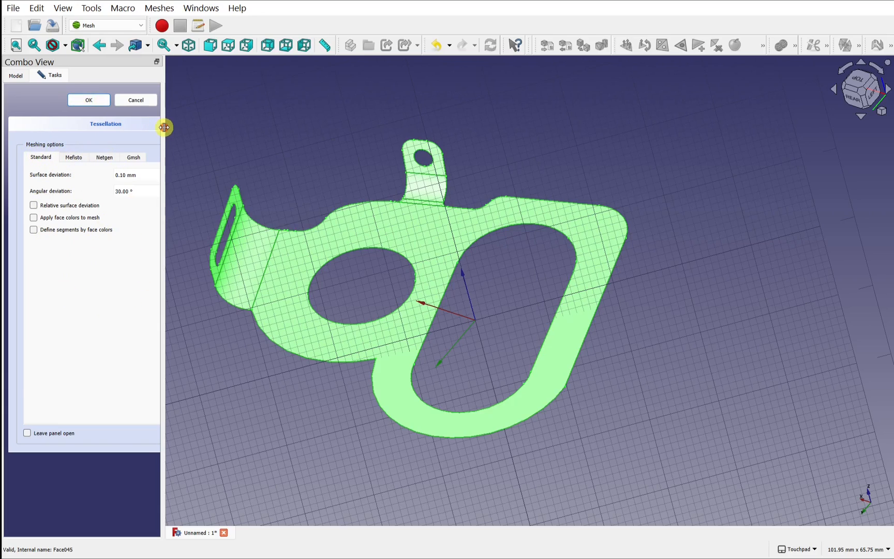
left_click_drag(164, 127, 196, 130)
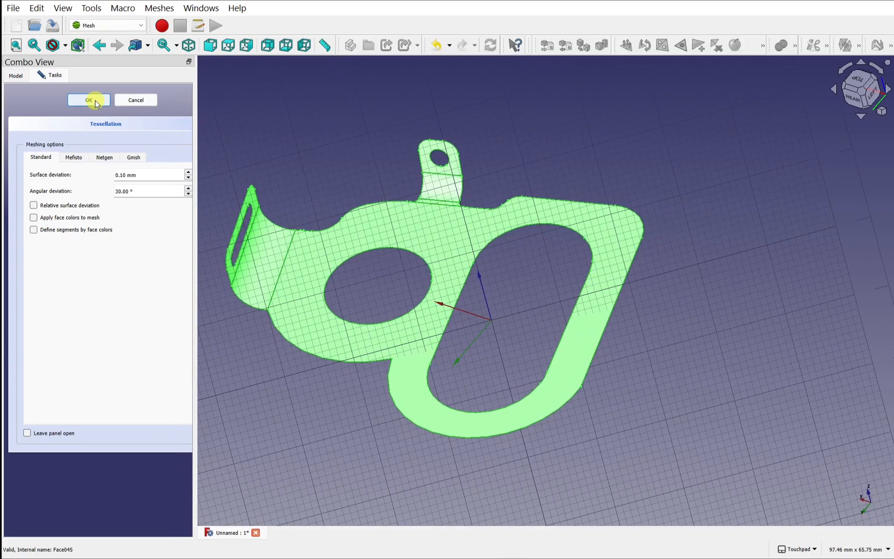
left_click(96, 103)
Step: Hide the original Offset shape, keeping only its meshed version displayed
left_click(58, 269)
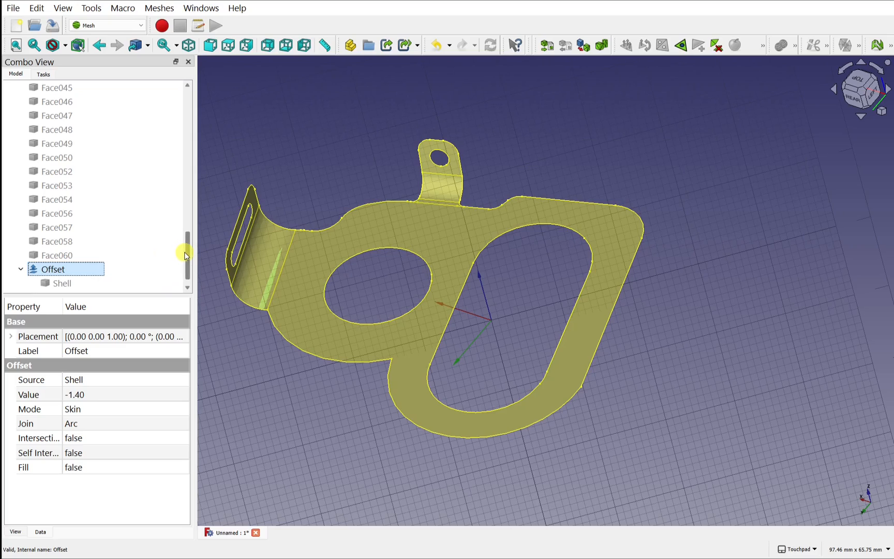
left_click_drag(185, 257, 190, 278)
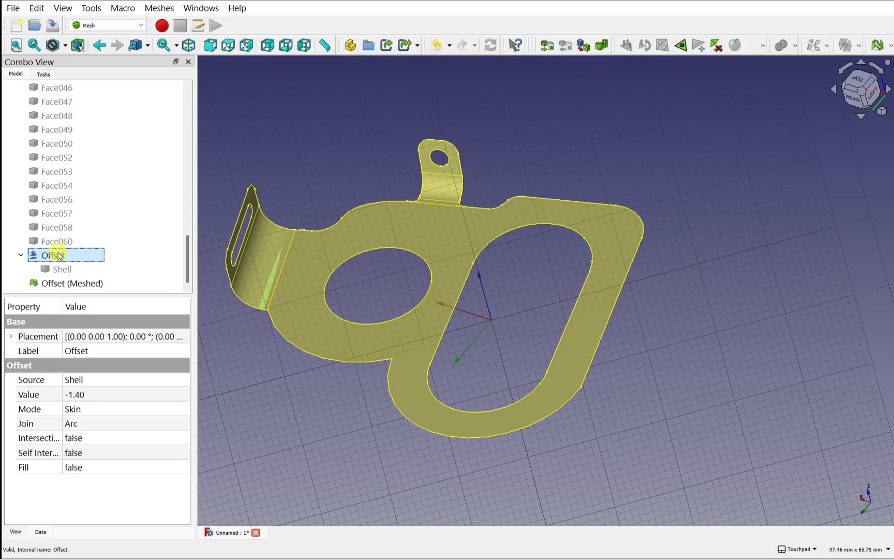
key("space")
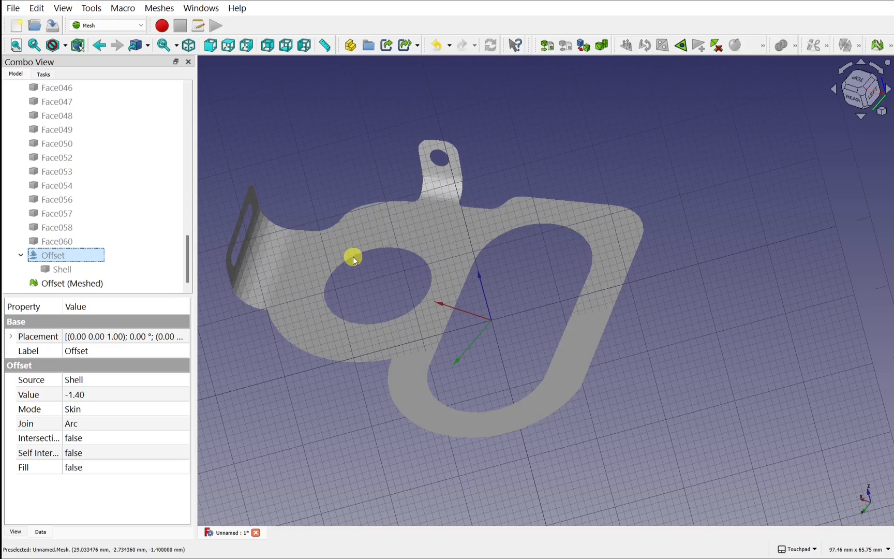
Step: Unwrap the Offset (Meshed) object into flat outlines and hide the mesh, leaving only the outlines in view
left_click(98, 285)
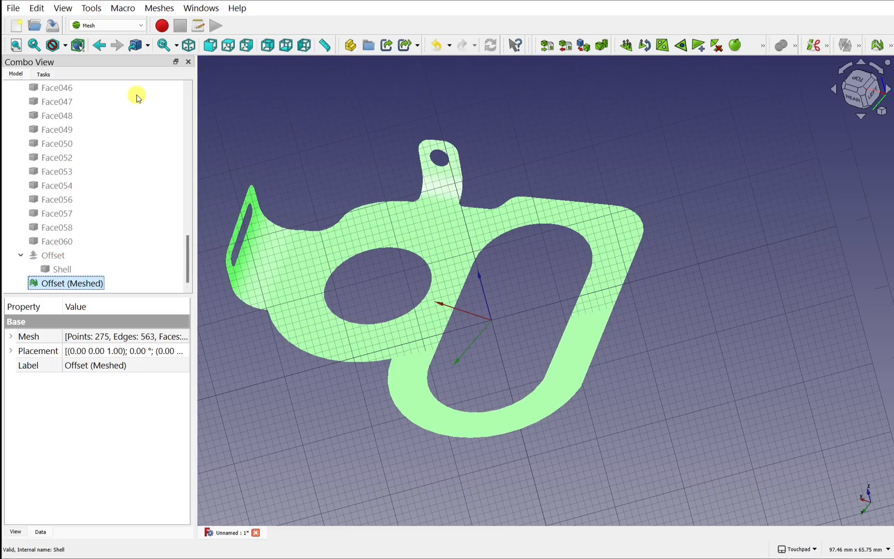
left_click(160, 8)
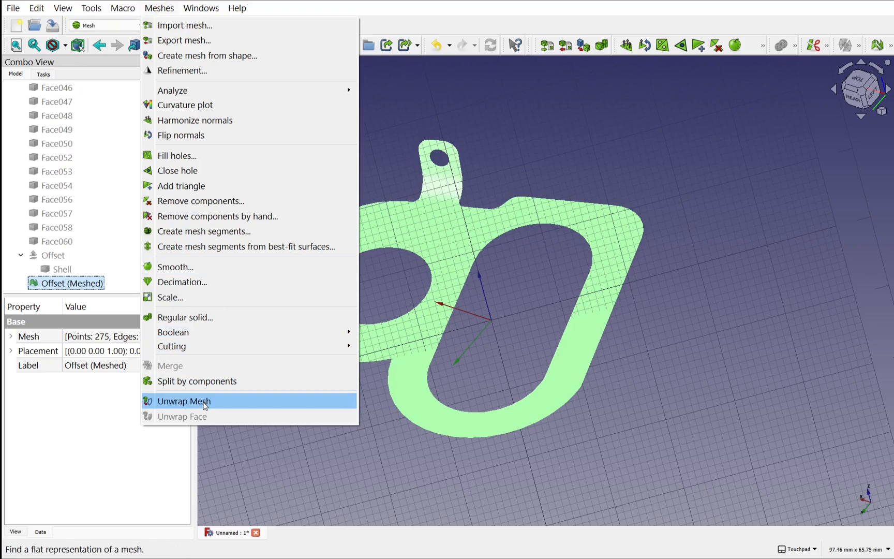
left_click(204, 402)
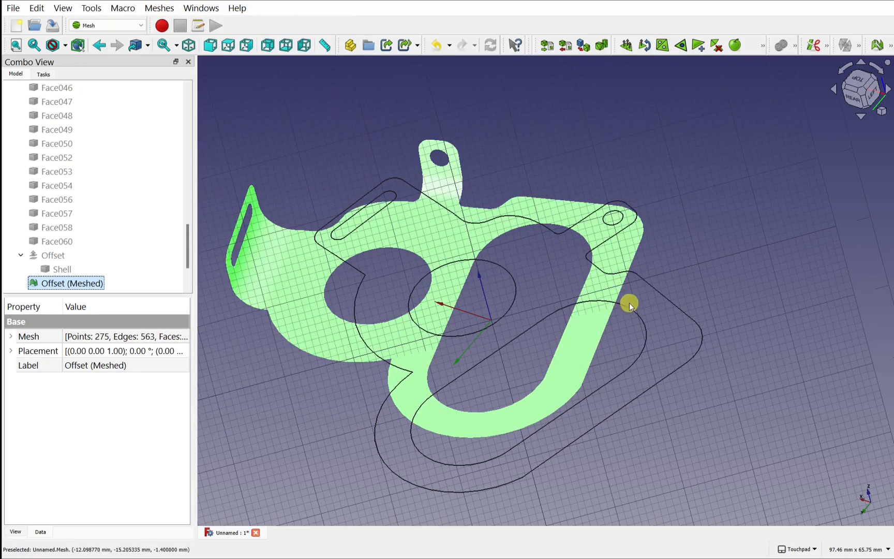
left_click_drag(543, 356, 136, 299, "alt")
left_click(86, 284)
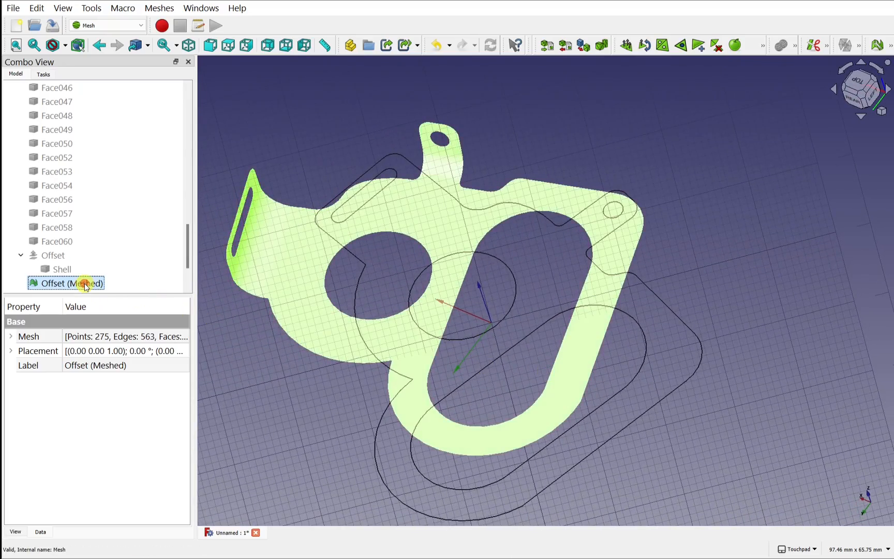
key("space")
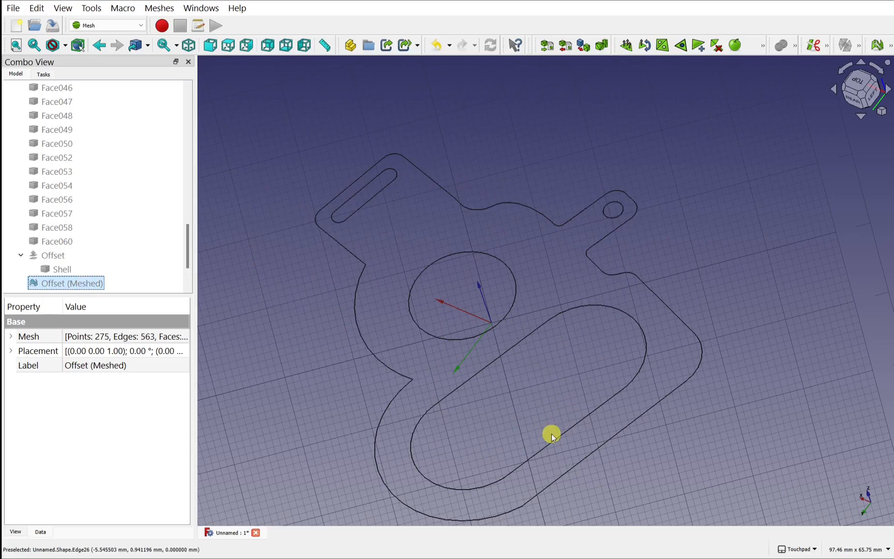
left_click_drag(550, 431, 643, 285, "alt")
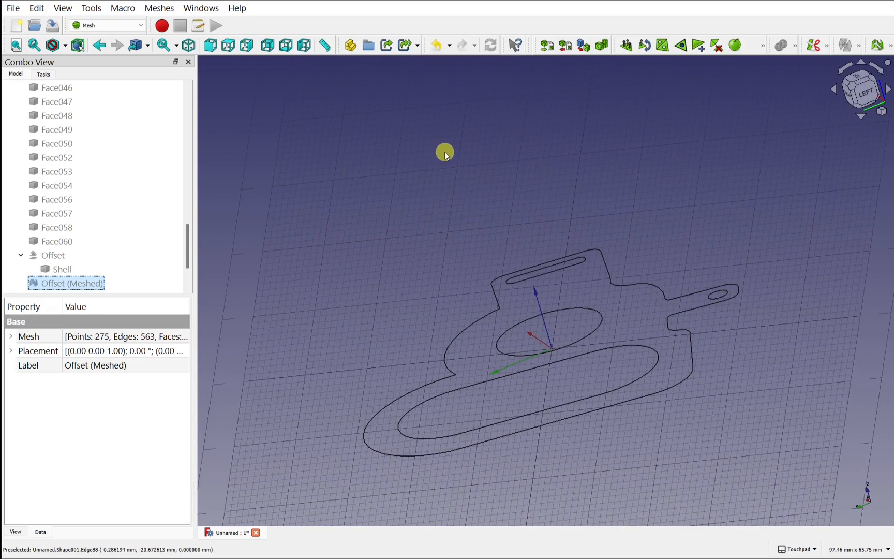
Step: Switch to the Draft workbench, turn off the grid and show the whole flat outline from the top
left_click(121, 25)
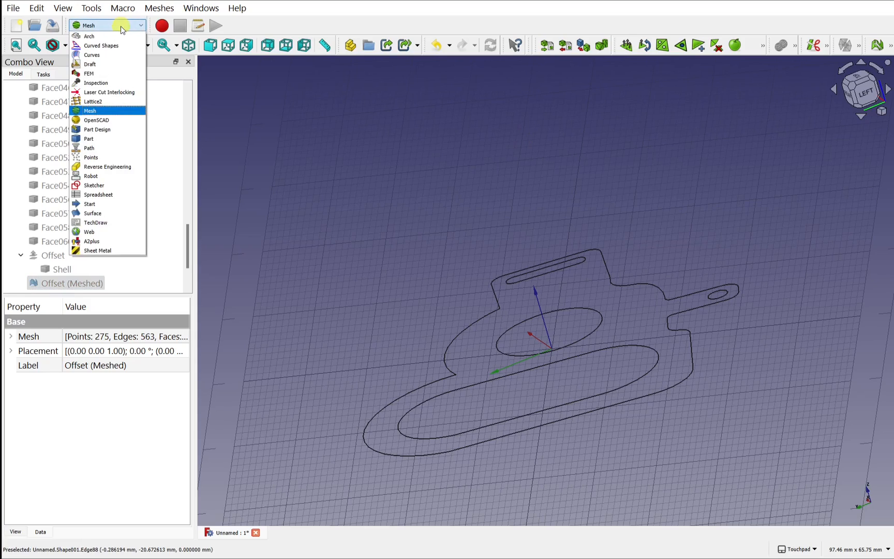
left_click(118, 63)
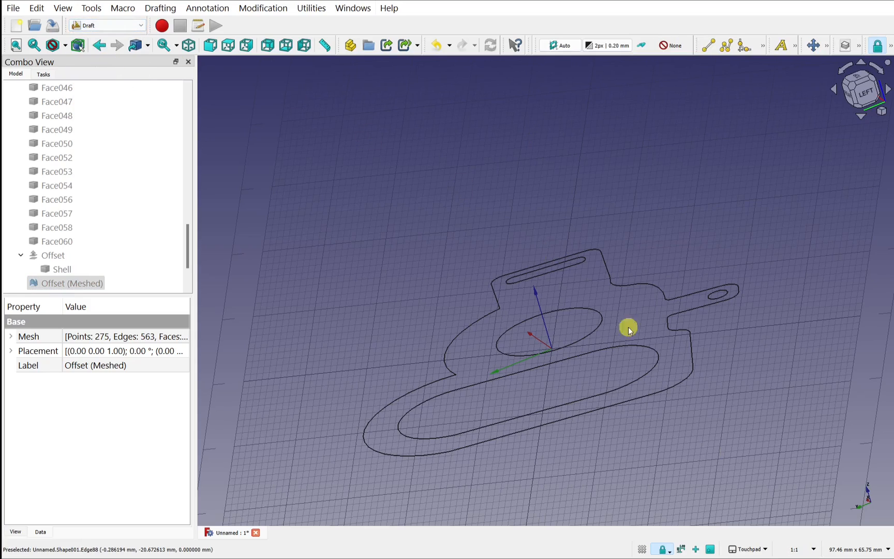
left_click(642, 549)
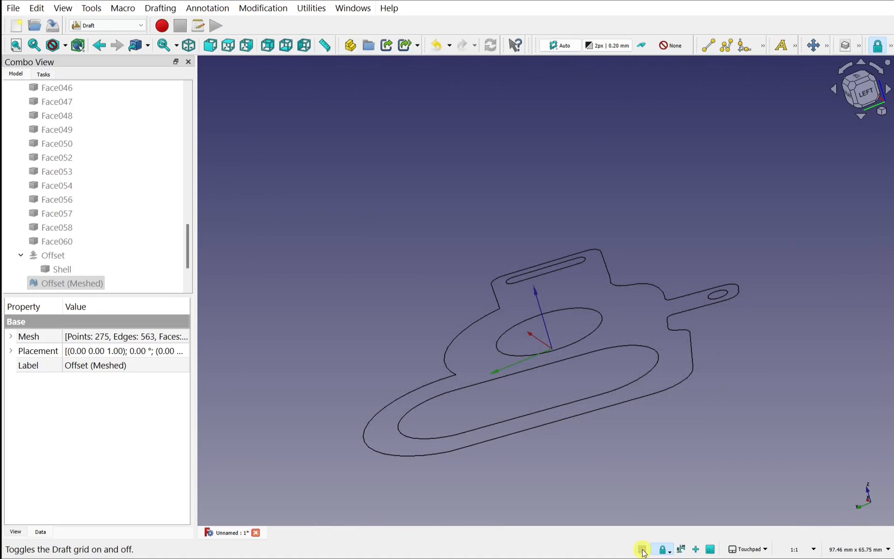
left_click_drag(610, 281, 615, 380, "shift")
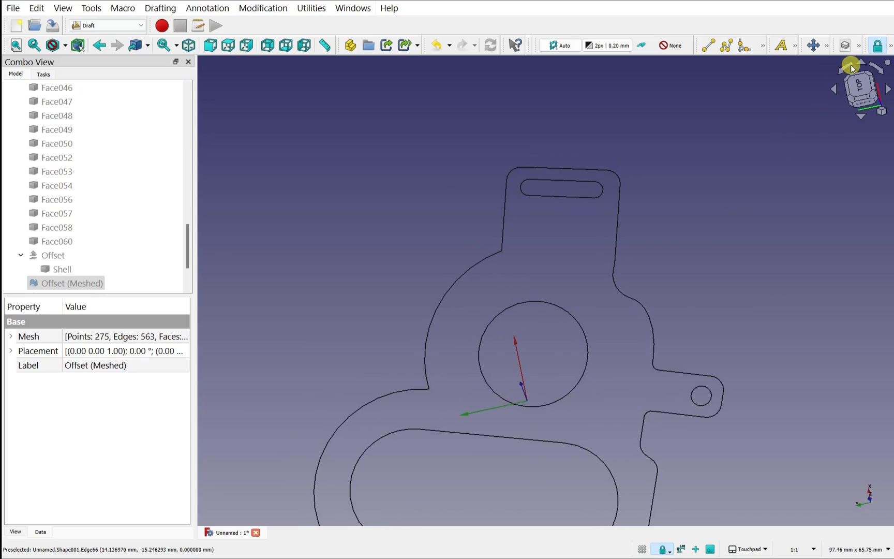
left_click(860, 94)
scroll(573, 404, "down", 1)
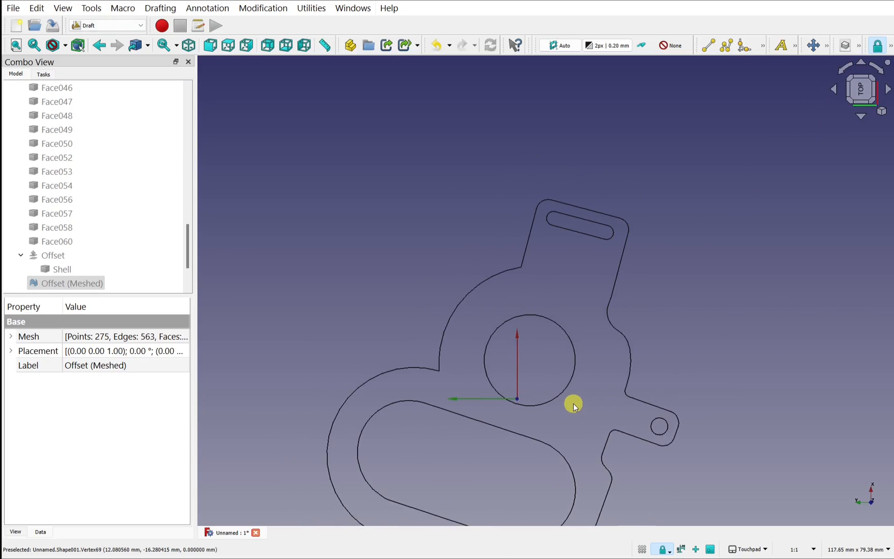
middle_click_drag(573, 405, 566, 301, "shift")
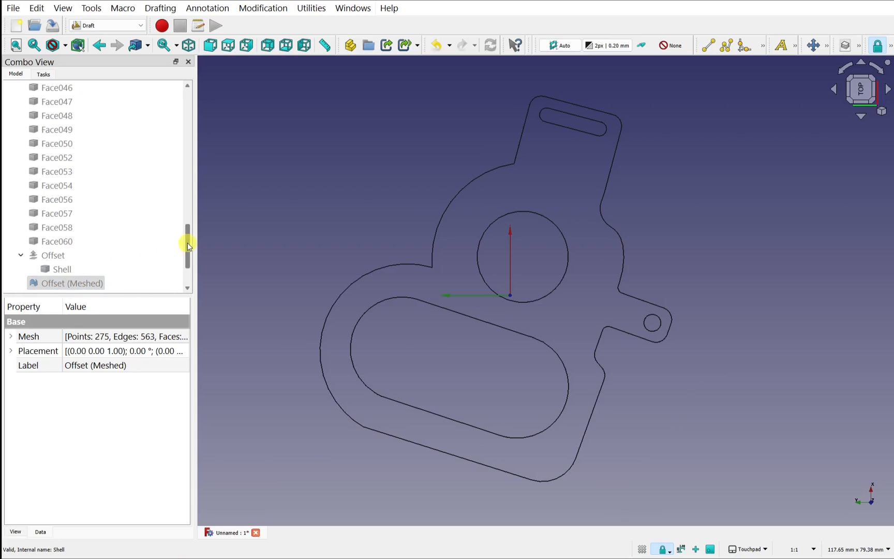
Step: Convert the unwrapped outlines Shape through Shape004 into a single sketch with Draft to Sketch
left_click_drag(187, 243, 193, 292)
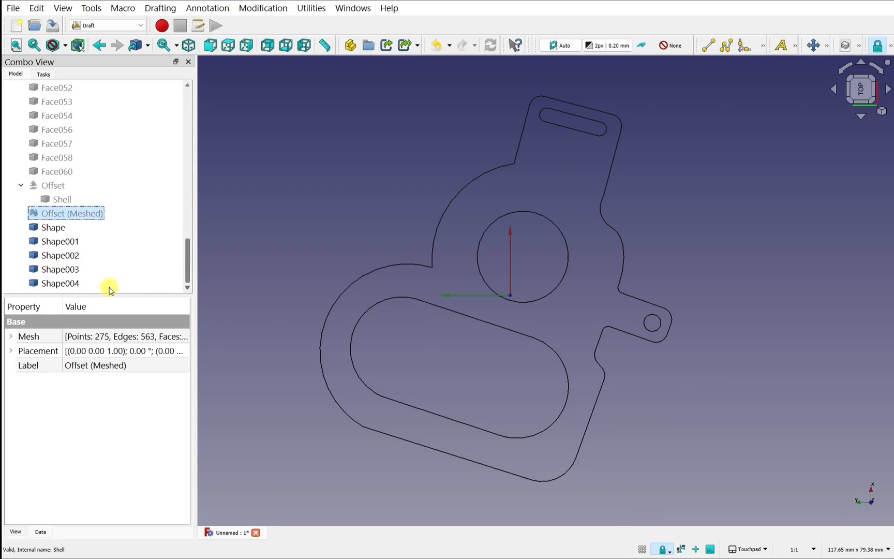
left_click(52, 228)
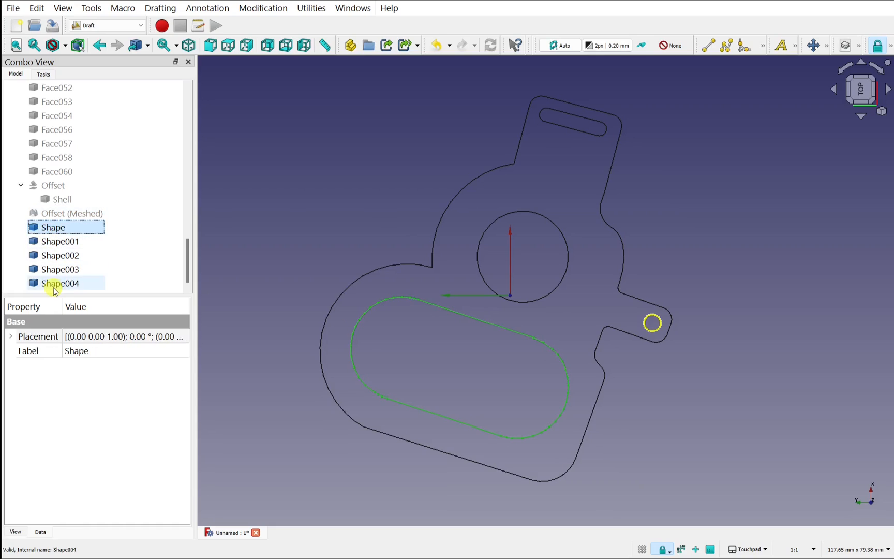
left_click(84, 284, "shift")
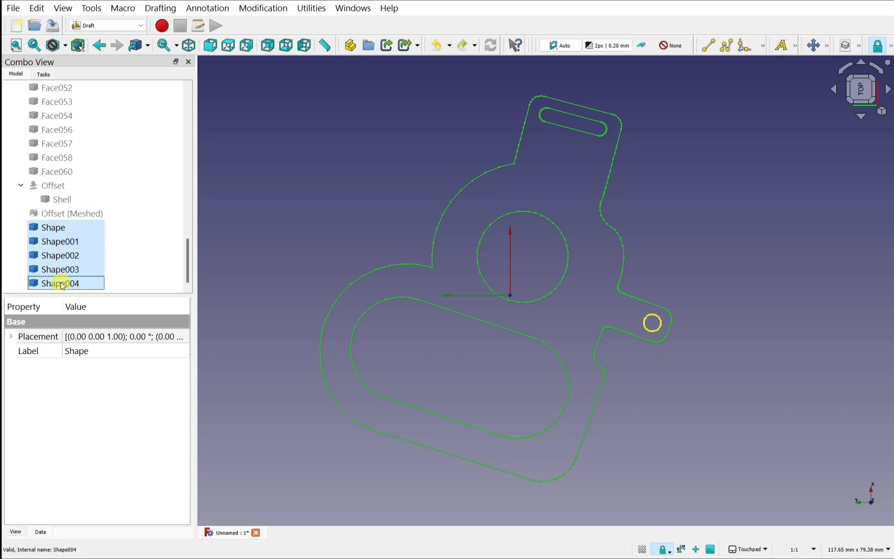
left_click(261, 9)
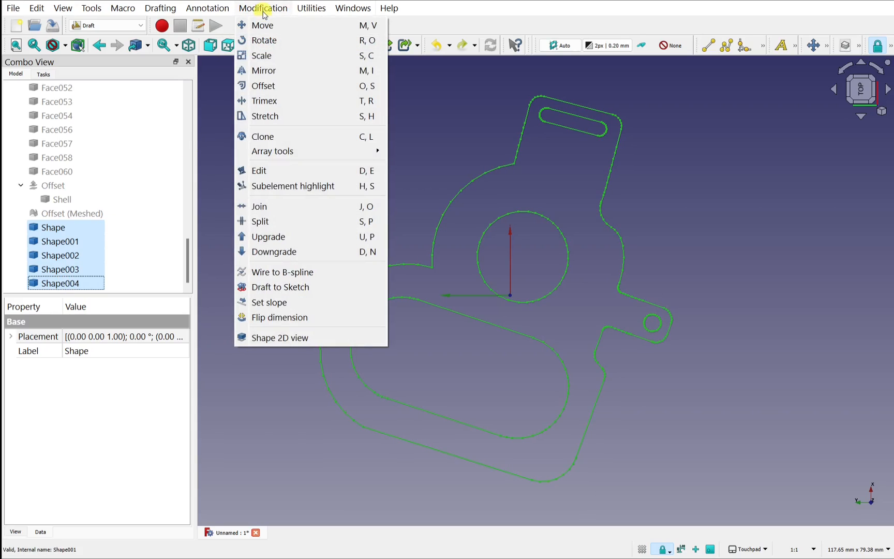
left_click(290, 291)
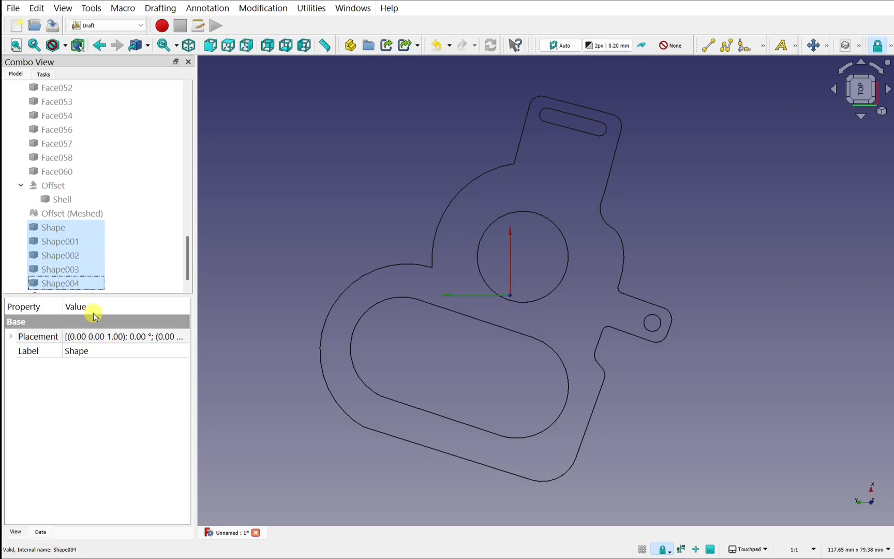
Step: Open the new Sketch for editing to examine its geometry and constraints, and close it again
scroll(189, 265, "down", 1)
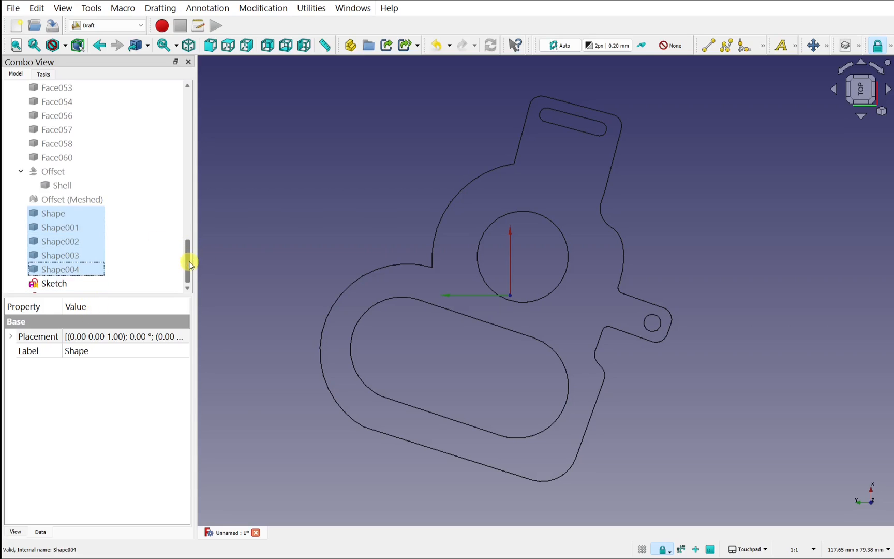
left_click(54, 285)
double_click(54, 285)
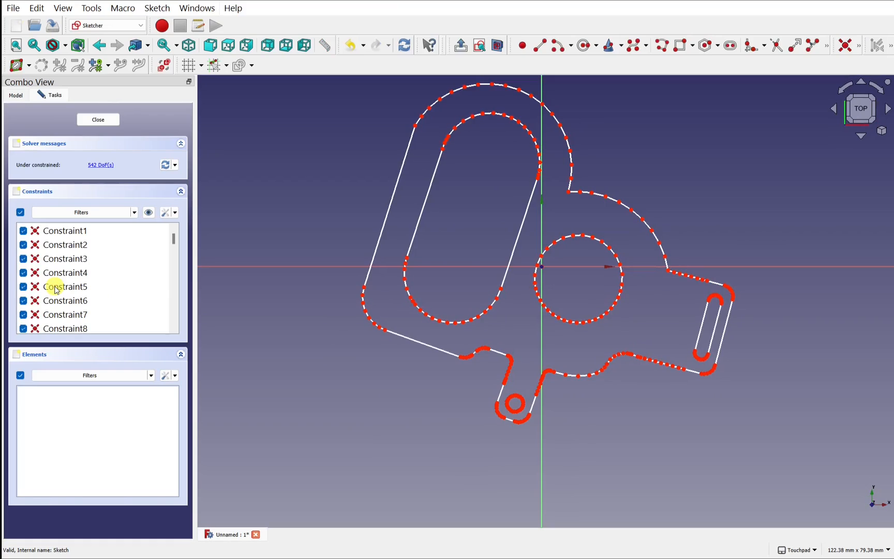
left_click(98, 120)
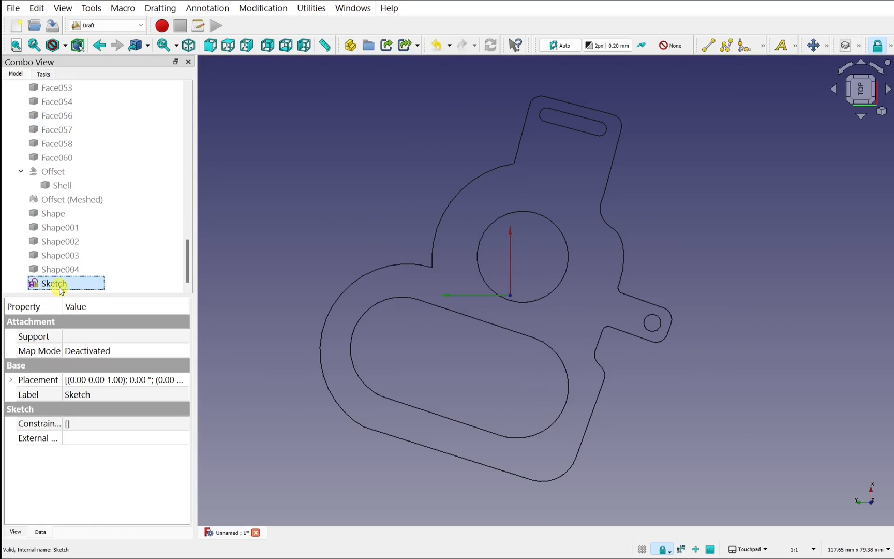
Step: Export the Sketch to the Downloads folder as an Autodesk DXF 2D file named part-export.dxf
left_click(60, 286)
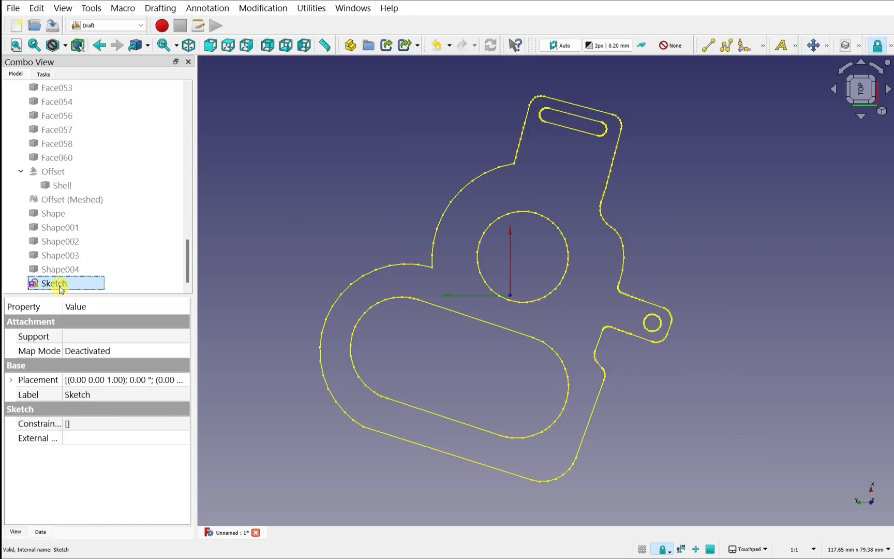
left_click(13, 8)
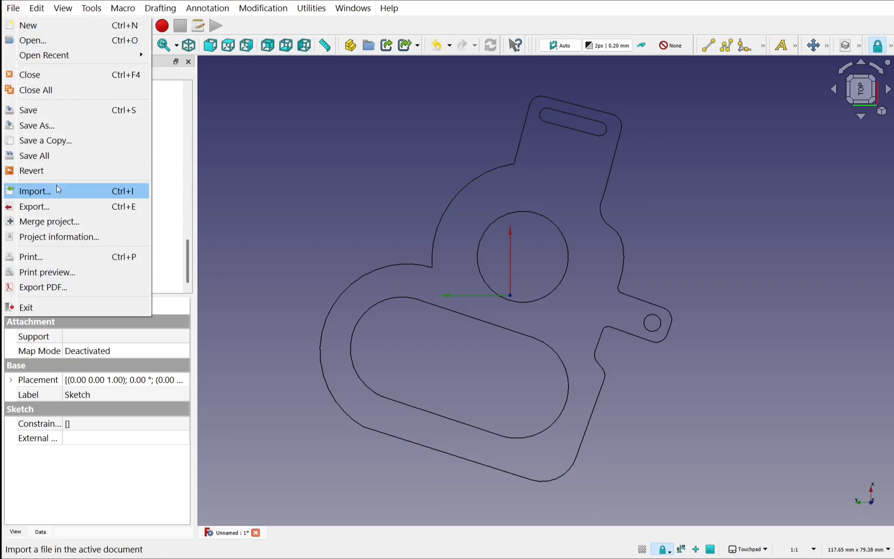
left_click(57, 207)
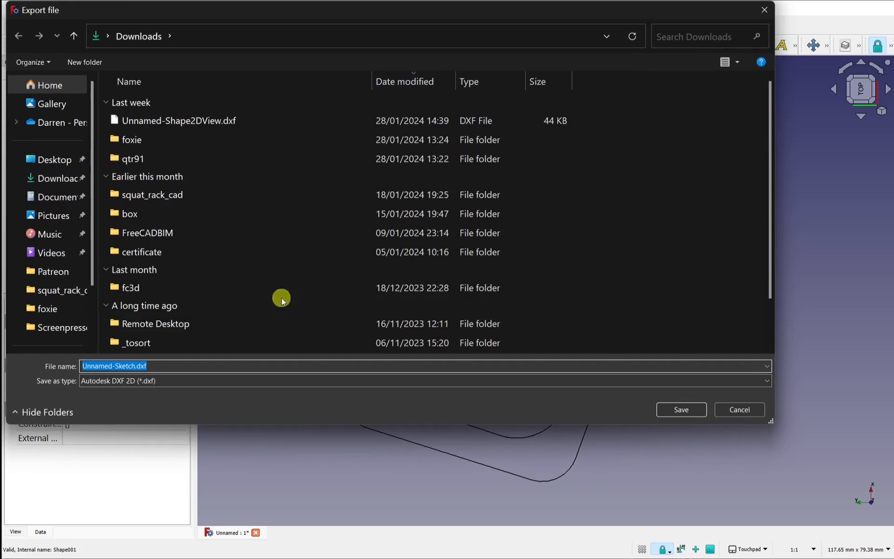
left_click(138, 367)
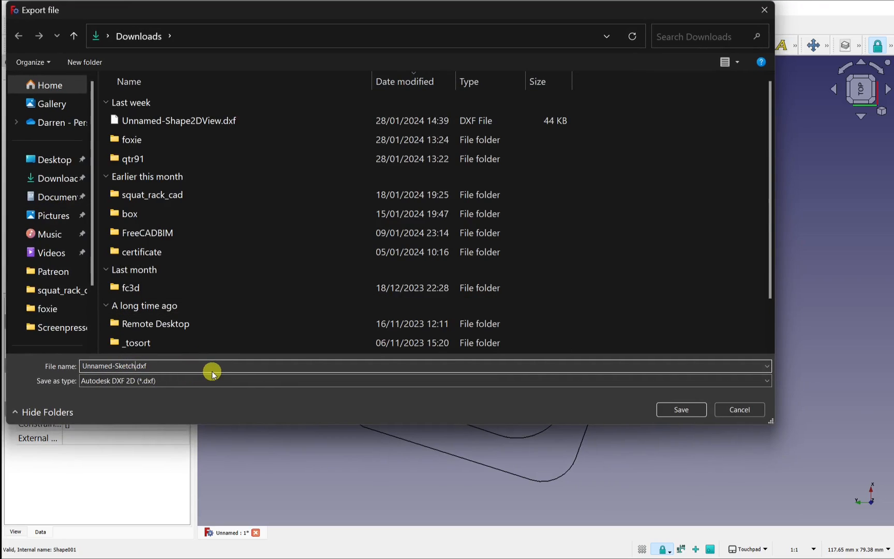
left_click(135, 365)
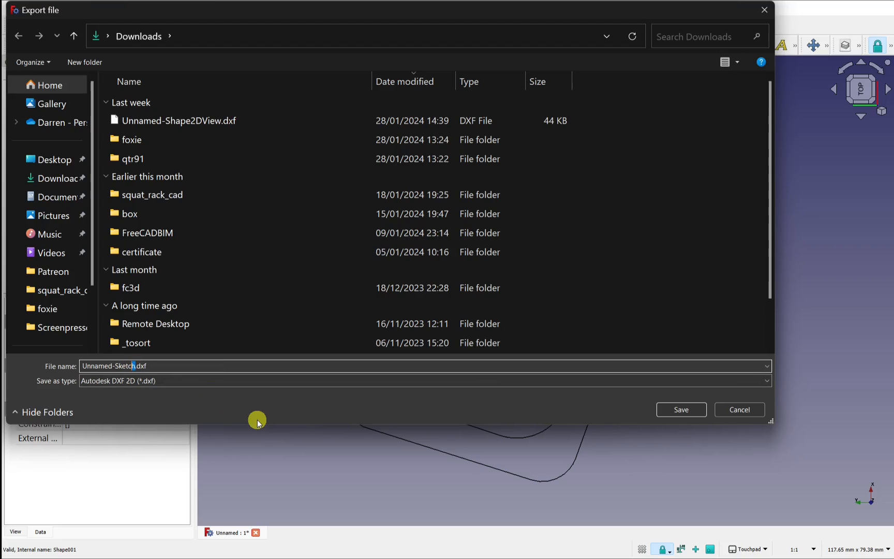
type("part-export")
key("Return")
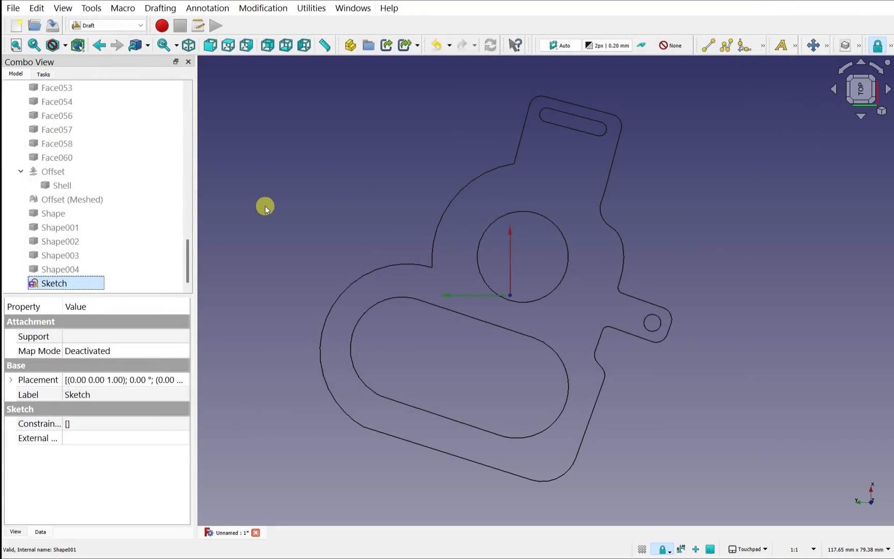
Step: Import part-export.dxf from the Downloads folder into a new document and examine the resulting outline
left_click(16, 25)
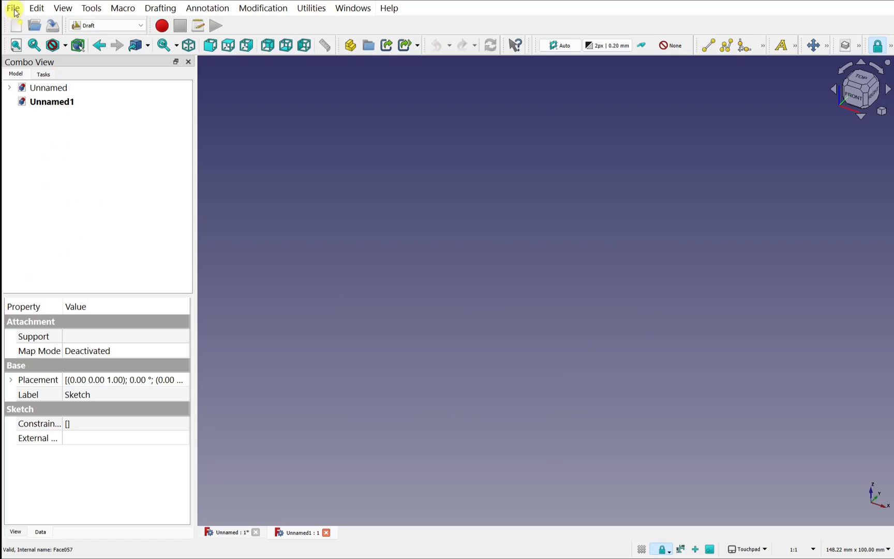
left_click(14, 9)
left_click(85, 191)
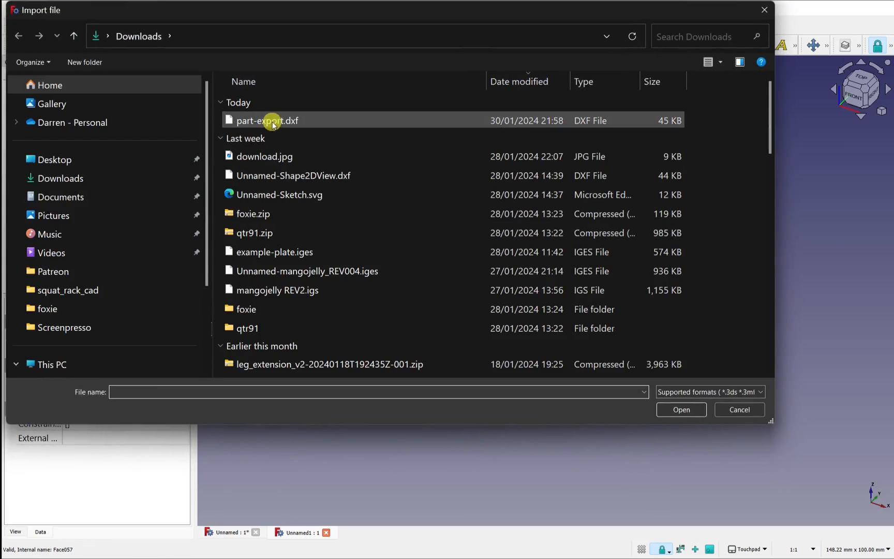
double_click(273, 124)
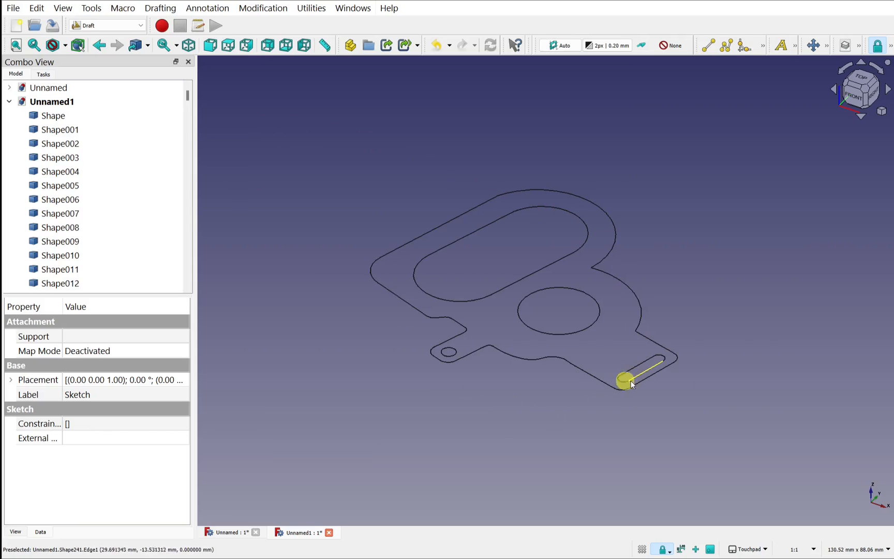
left_click_drag(607, 281, 566, 403, "shift")
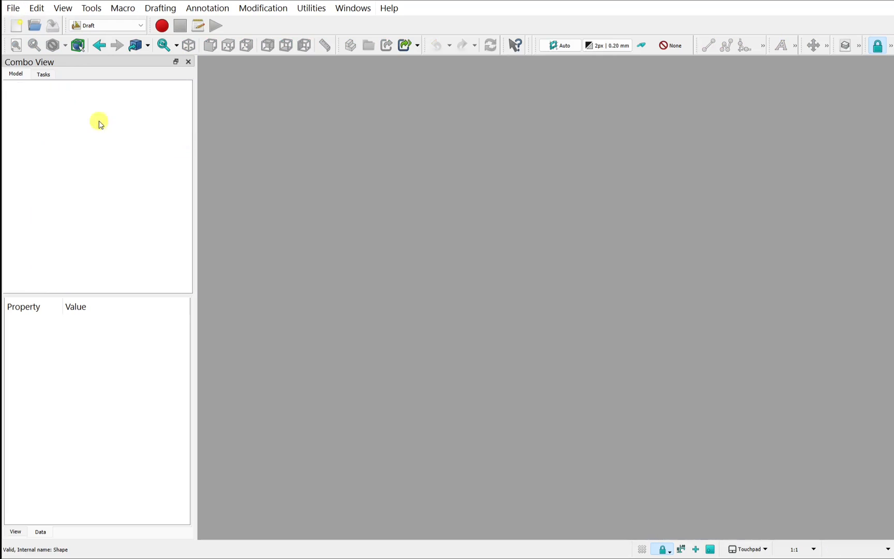
Step: Create a new document and import example-plate.iges from the Downloads folder into it
left_click(17, 26)
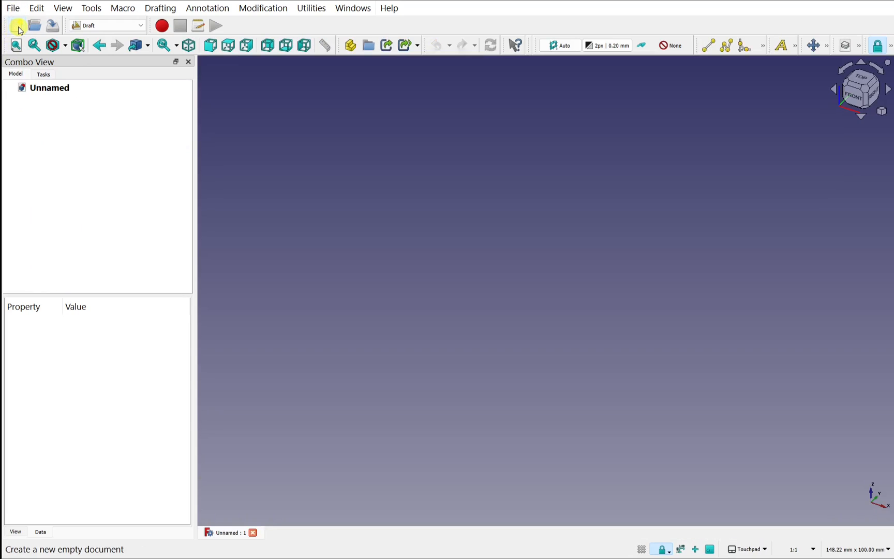
left_click(14, 9)
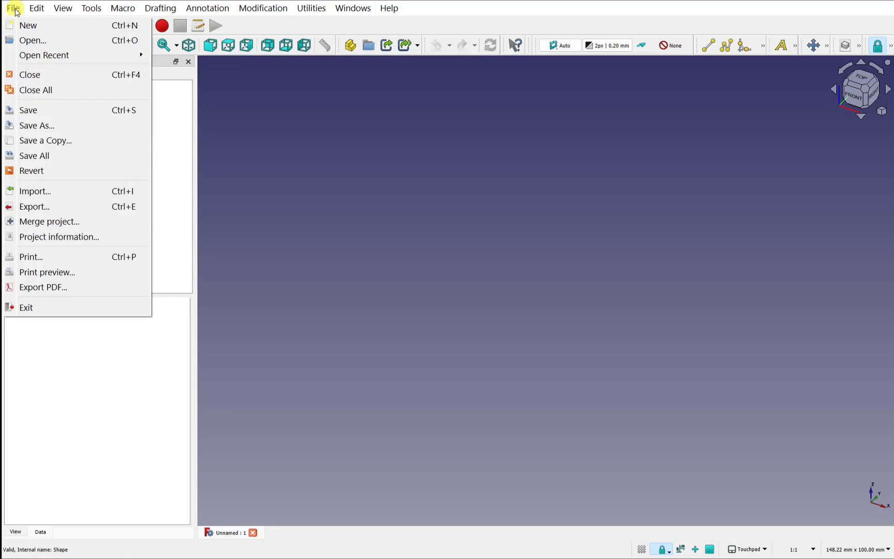
left_click(90, 191)
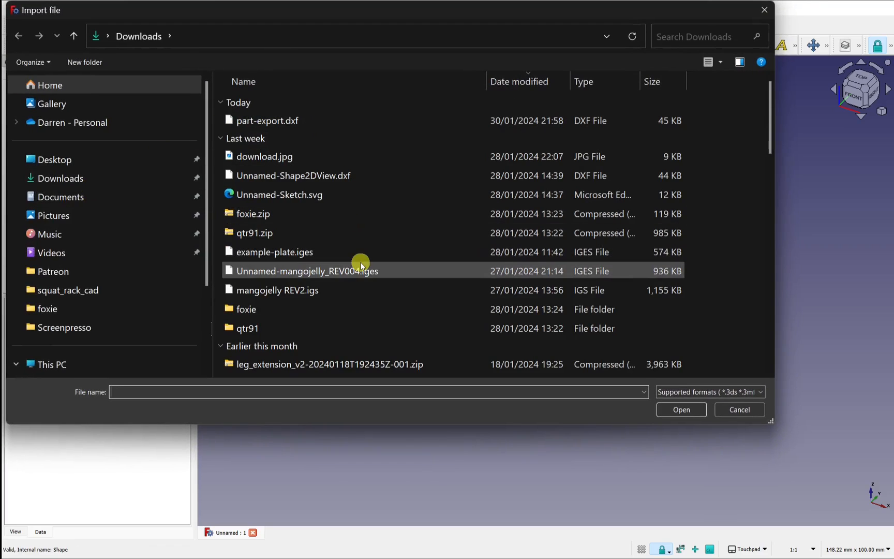
double_click(306, 251)
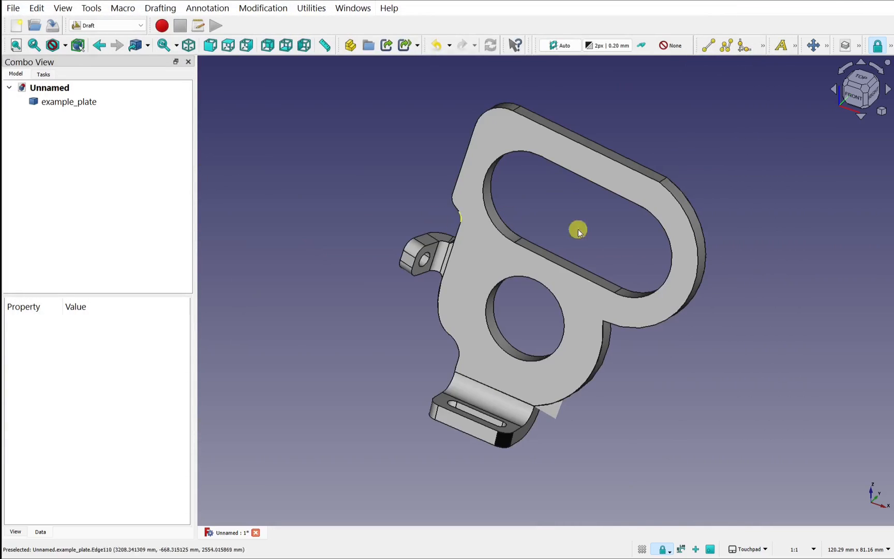
Step: Show the axis cross and check how far example_plate lies from the origin
scroll(573, 266, "down", 3)
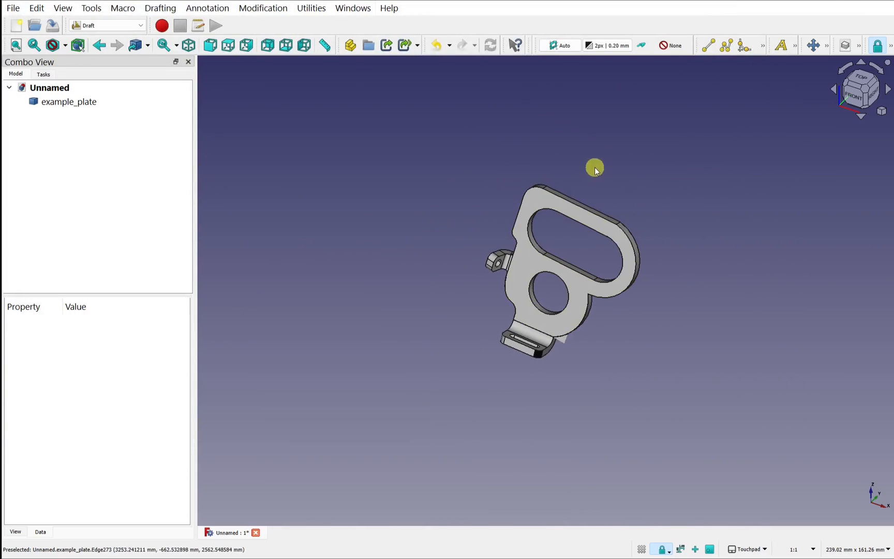
left_click(65, 8)
left_click(122, 195)
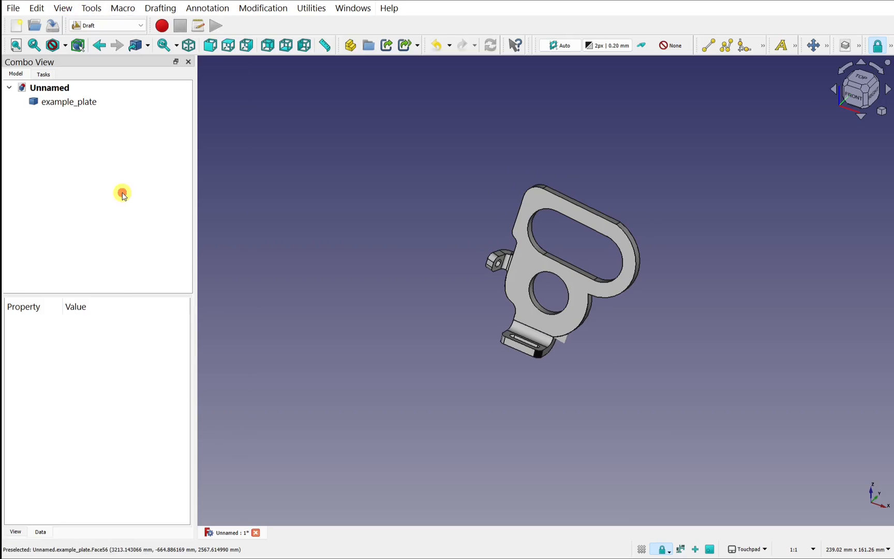
scroll(544, 245, "down", 5)
scroll(544, 247, "down", 3)
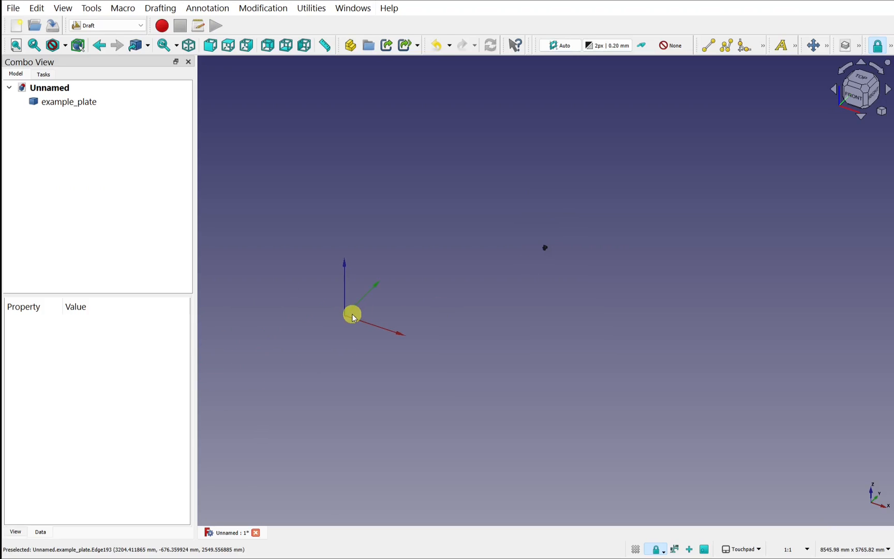
left_click(445, 274)
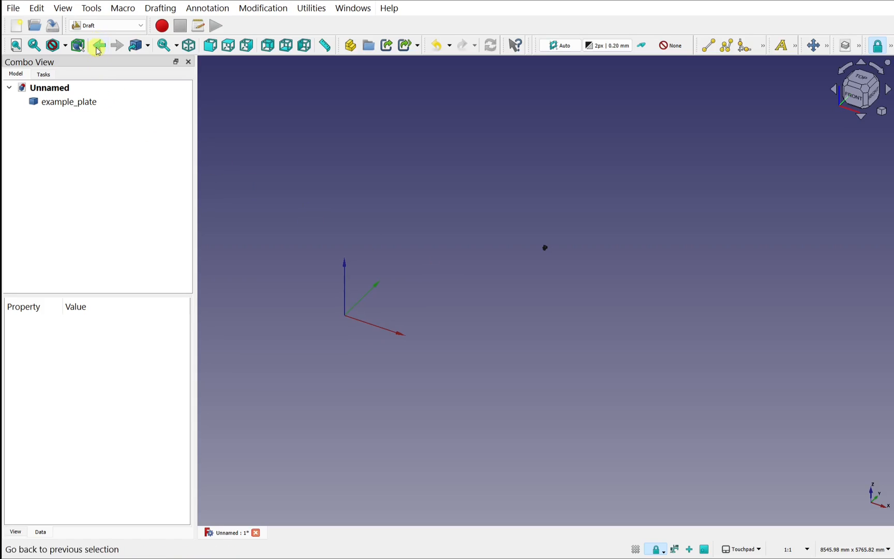
Step: Switch to the Sketcher workbench and inspect the transform origin of example_plate without moving the part
left_click(101, 26)
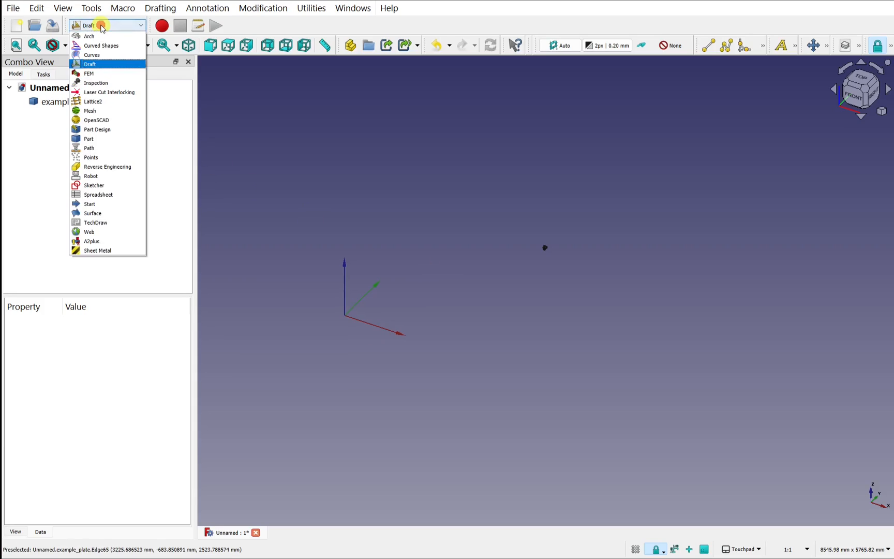
left_click(104, 185)
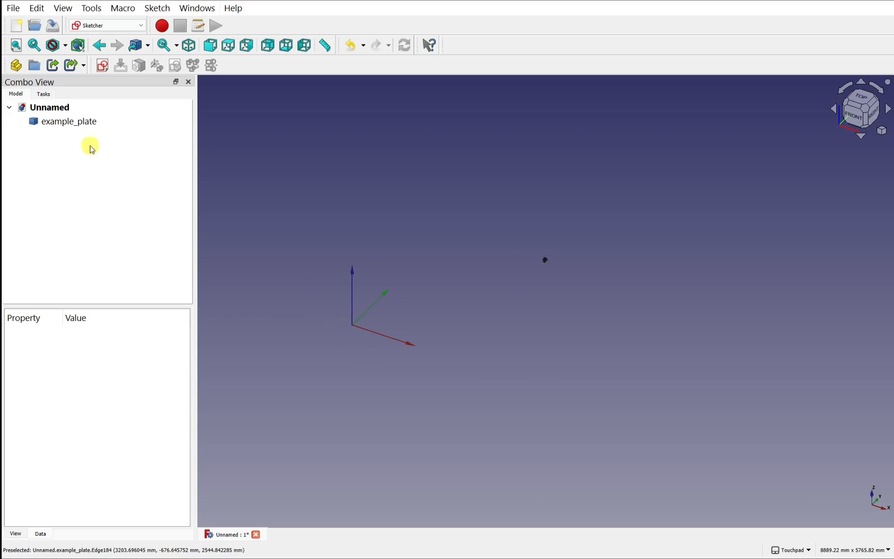
left_click(51, 127)
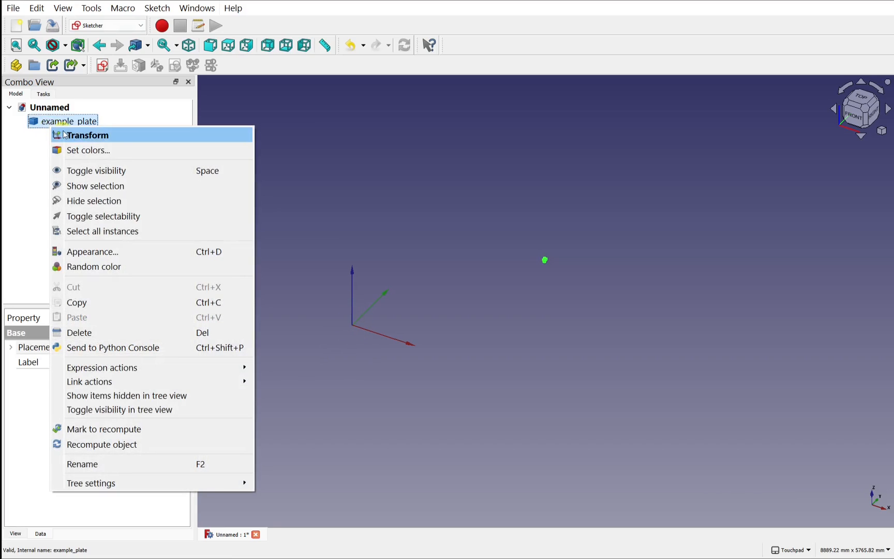
left_click(64, 135)
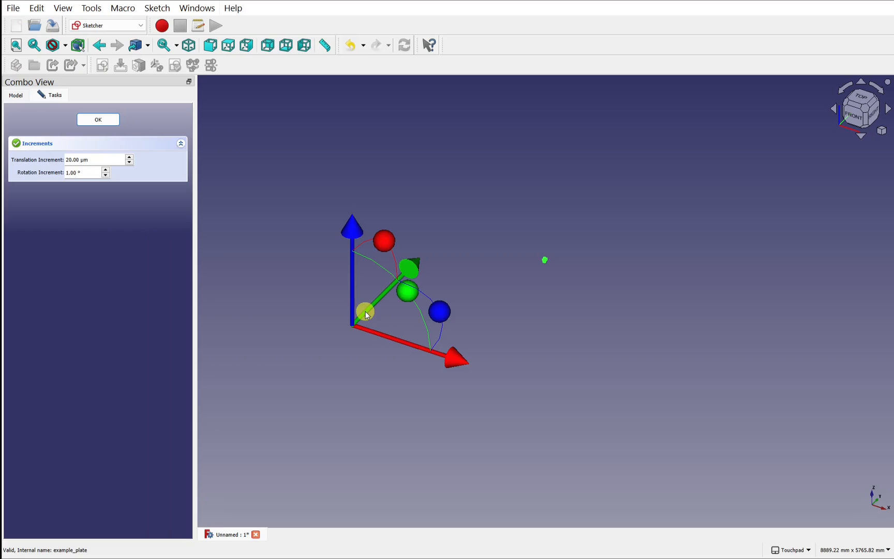
left_click(95, 120)
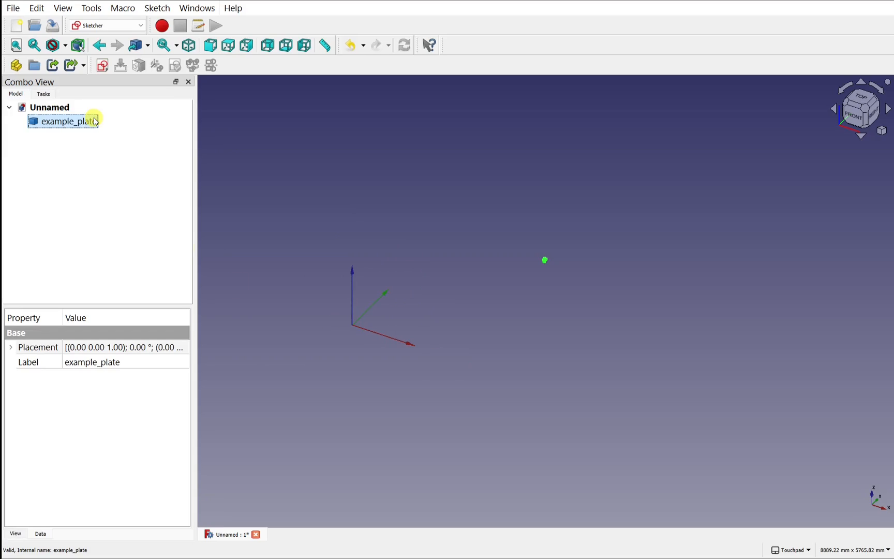
left_click(106, 68)
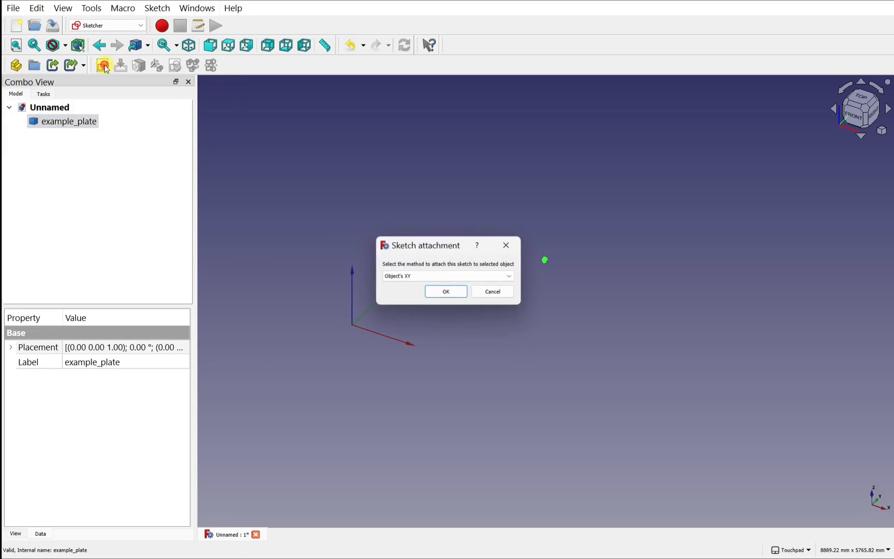
left_click(492, 301)
left_click(329, 219)
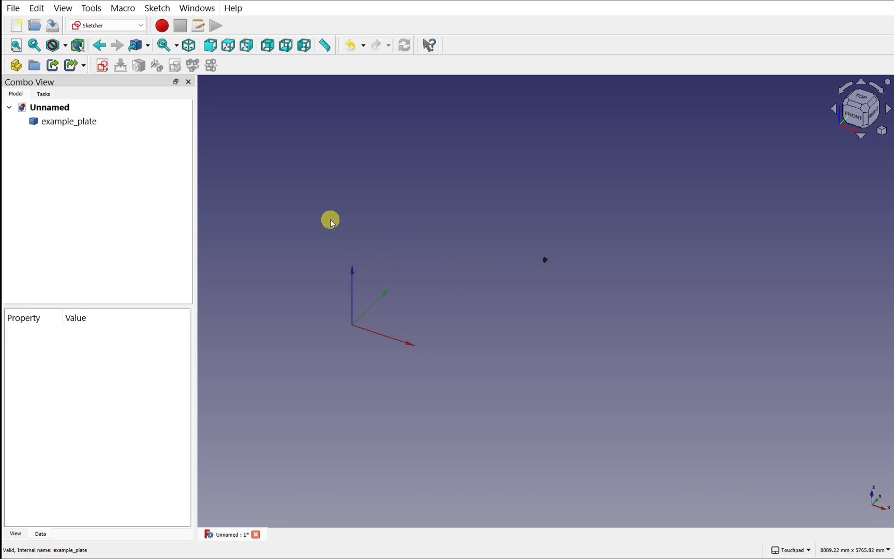
Step: Create a sketch on the XY-Plane with a rectangle around the origin, its lower-right corner at about (25.7, -11) mm, and close the sketch
left_click(102, 67)
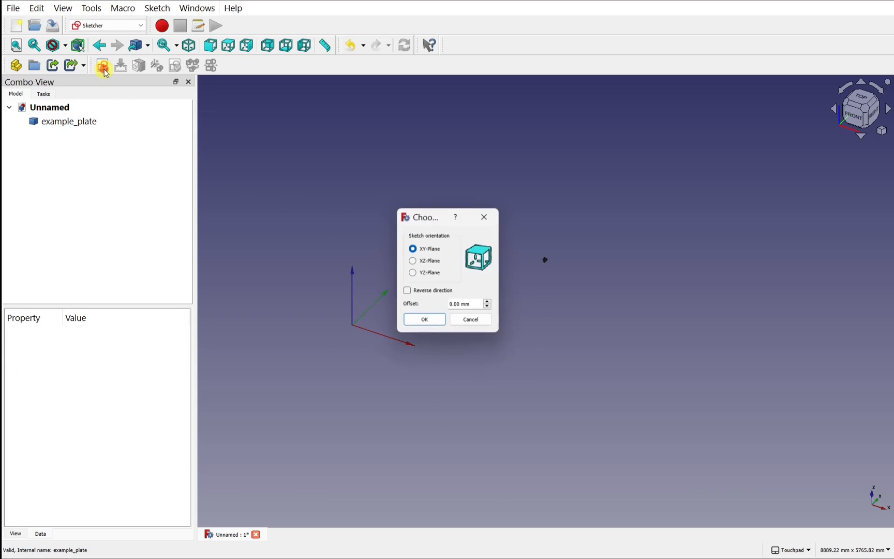
left_click(438, 322)
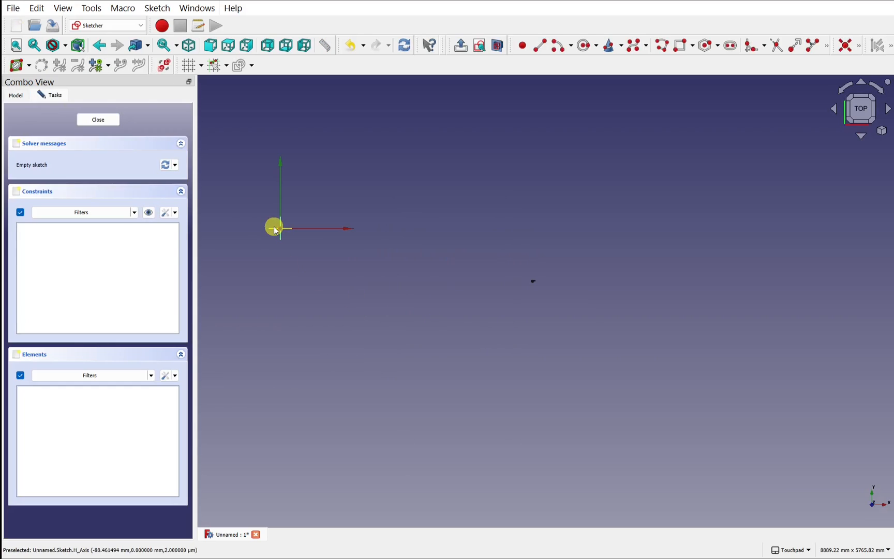
scroll(274, 226, "up", 10)
scroll(273, 226, "up", 3)
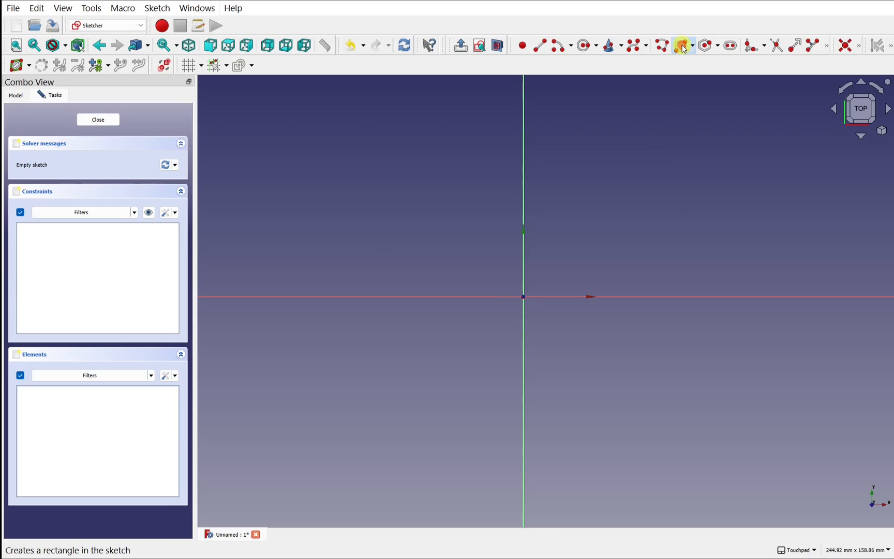
left_click(683, 48)
left_click(459, 273)
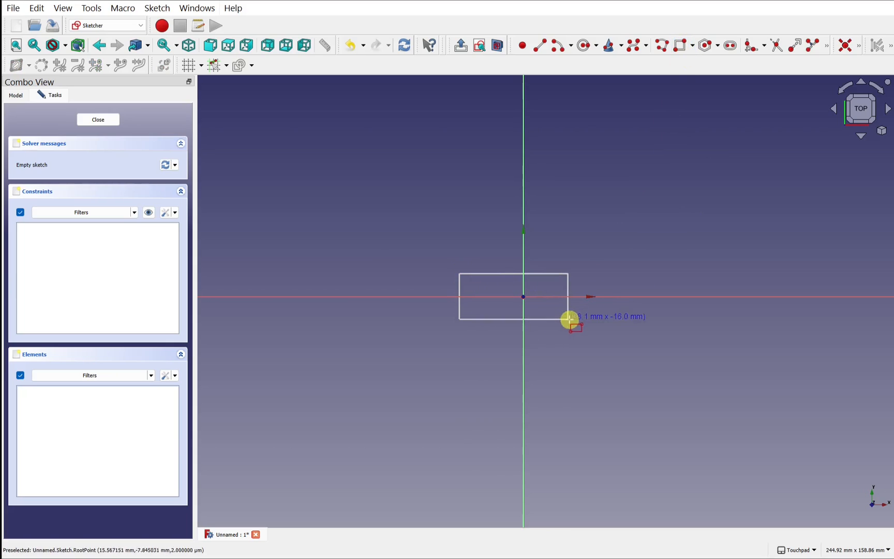
left_click(597, 327)
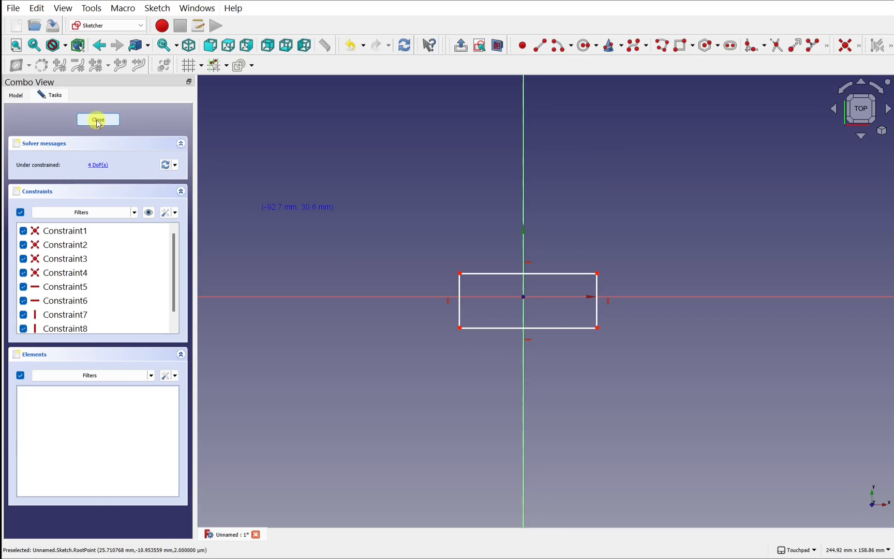
left_click(98, 120)
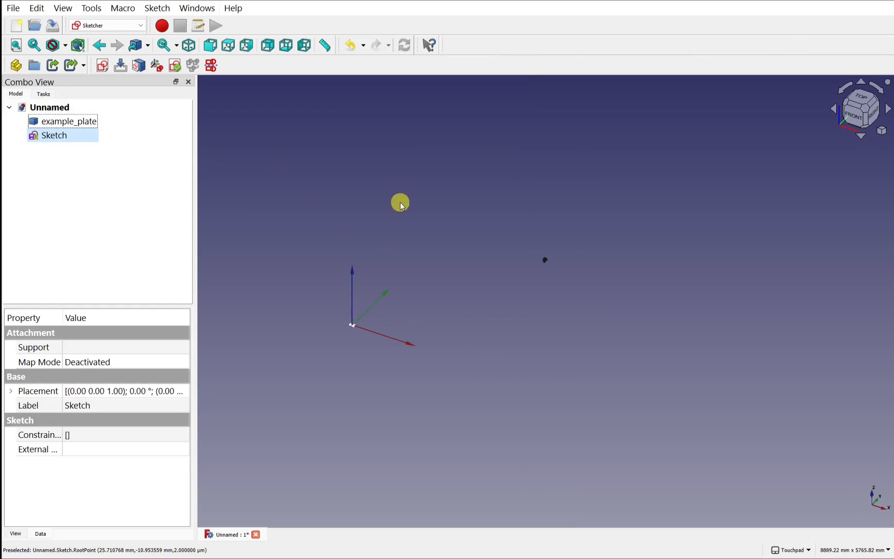
Step: Start the Alignment command with both example_plate and the sketch selected
left_click(285, 166)
left_click(32, 138)
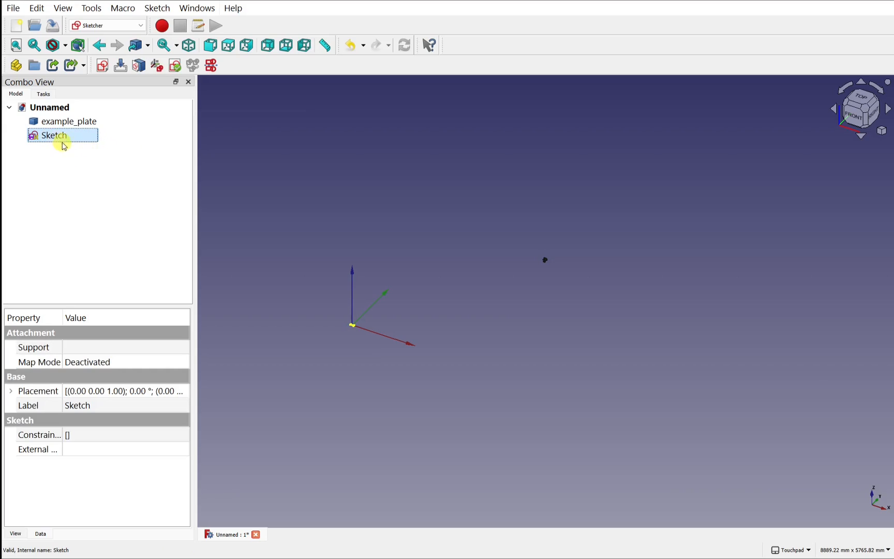
left_click(80, 123, "ctrl")
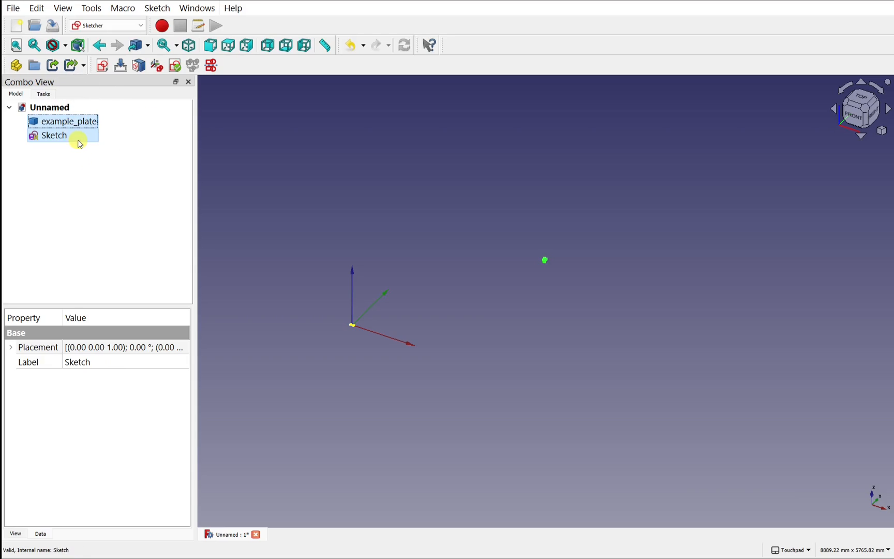
left_click(36, 9)
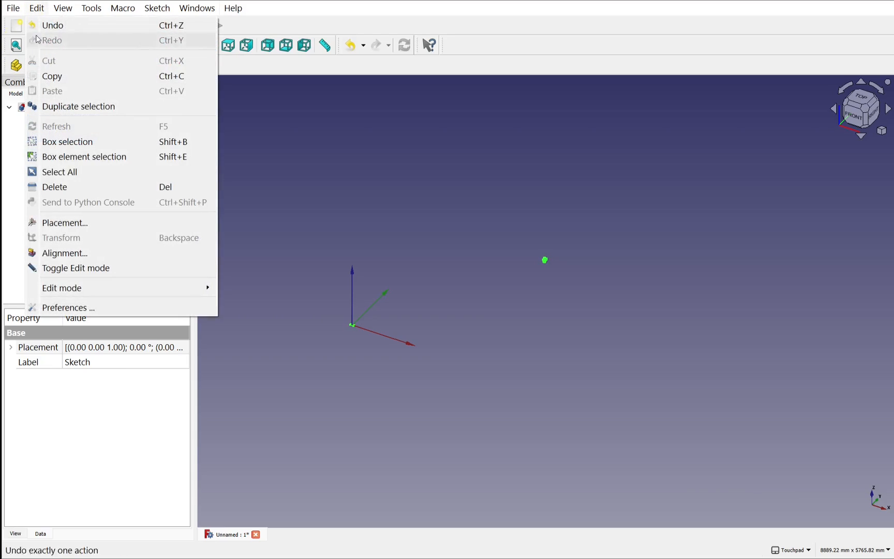
left_click(78, 256)
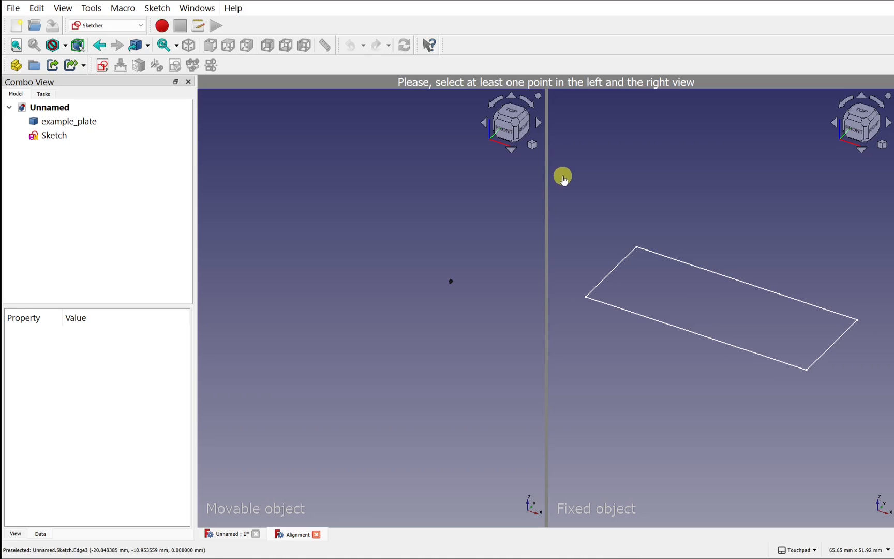
Step: Pick three alignment points on the movable plate's flat face: near its upper corner, beside the slot's far end, and between slot and small tab
scroll(448, 282, "up", 5)
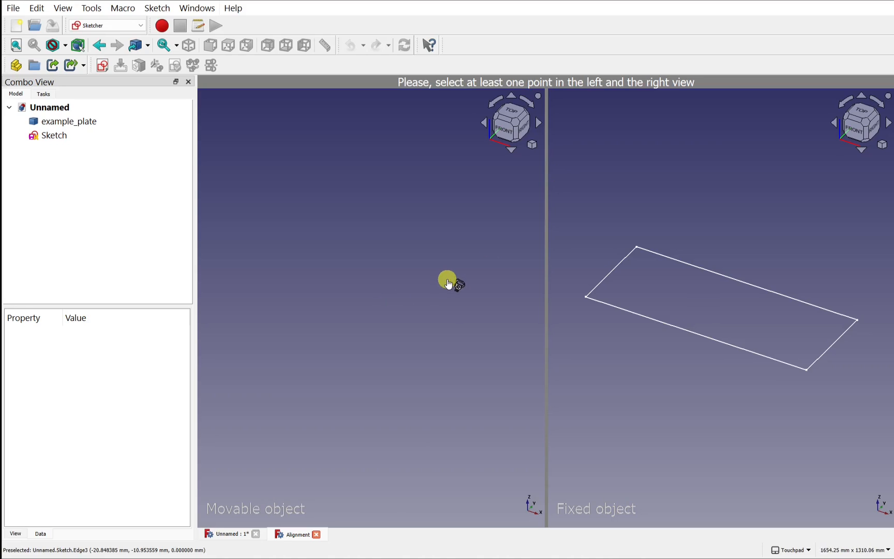
scroll(500, 312, "up", 1)
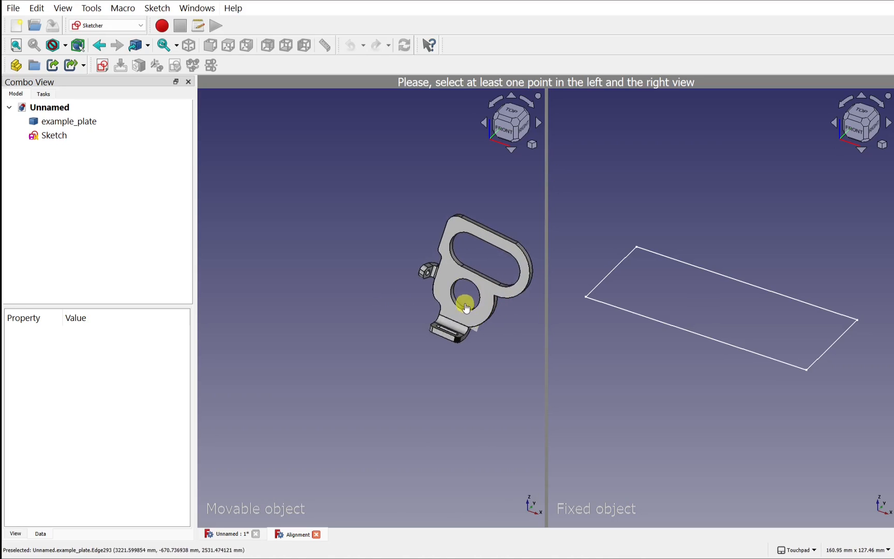
middle_click_drag(481, 277, 420, 330)
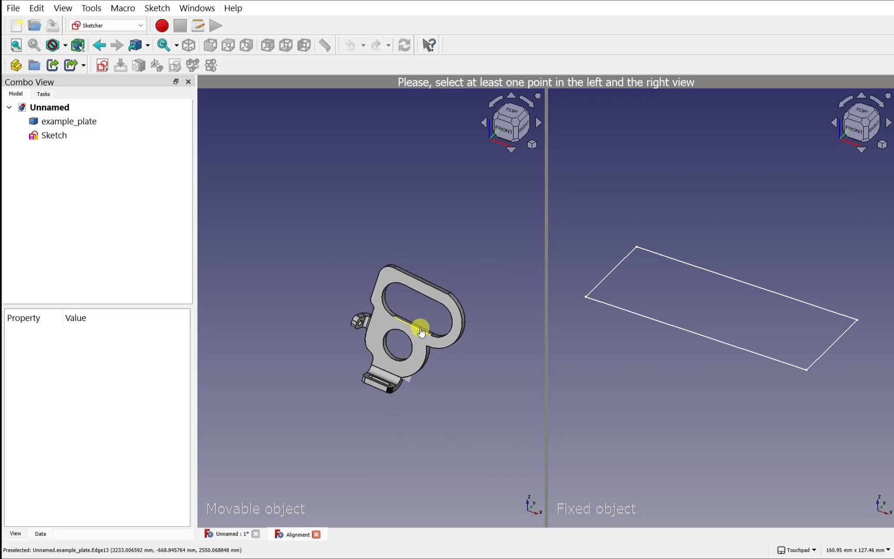
left_click(16, 48)
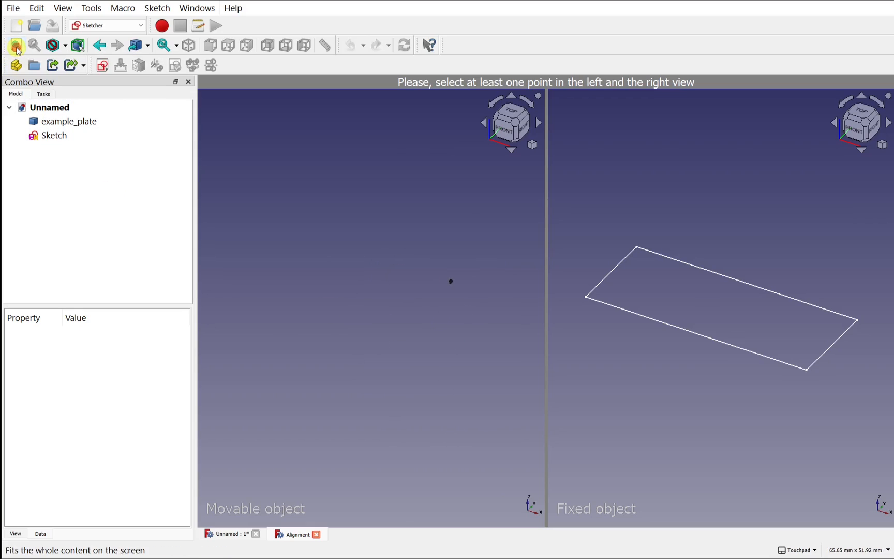
scroll(448, 282, "up", 8)
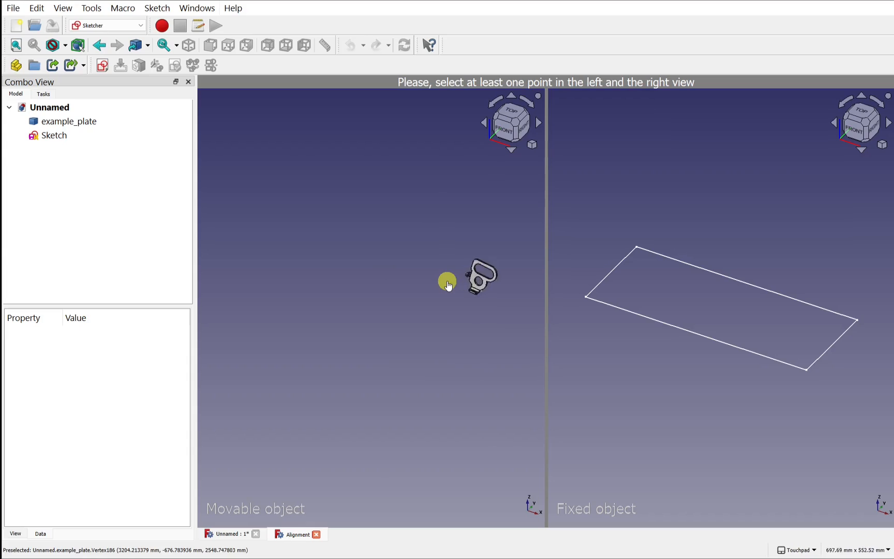
middle_click_drag(526, 279, 410, 309)
scroll(415, 411, "up", 5)
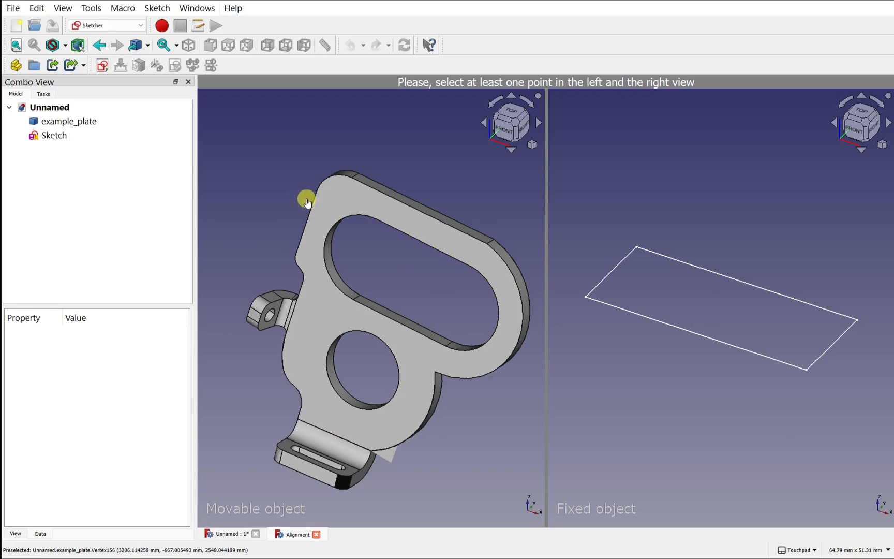
left_click(344, 205)
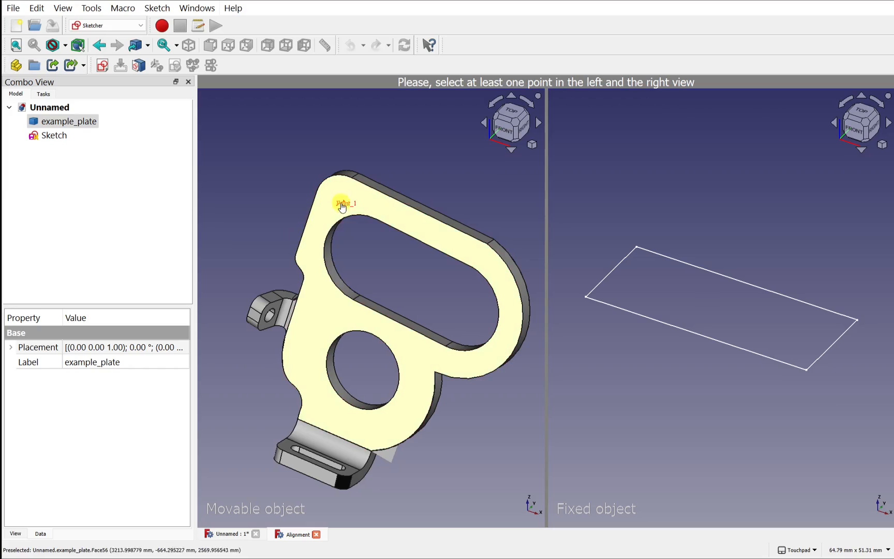
left_click(494, 270)
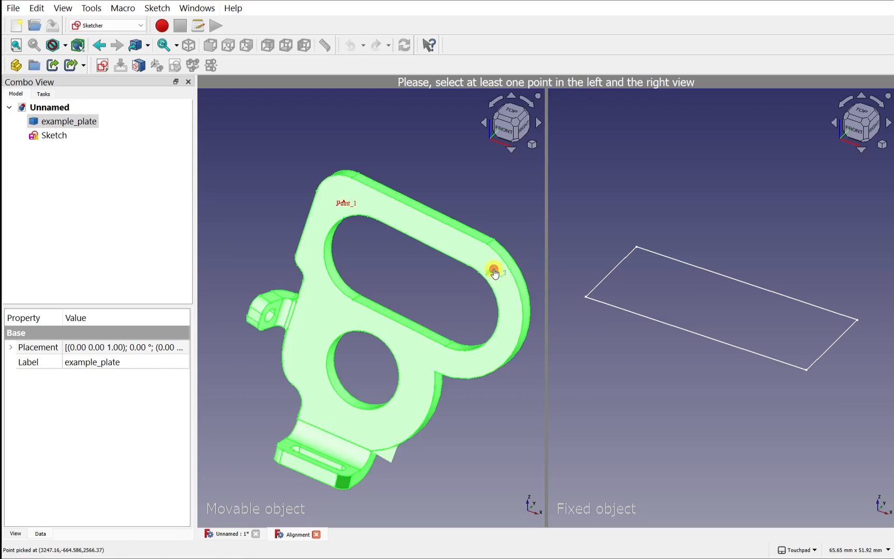
left_click(319, 306)
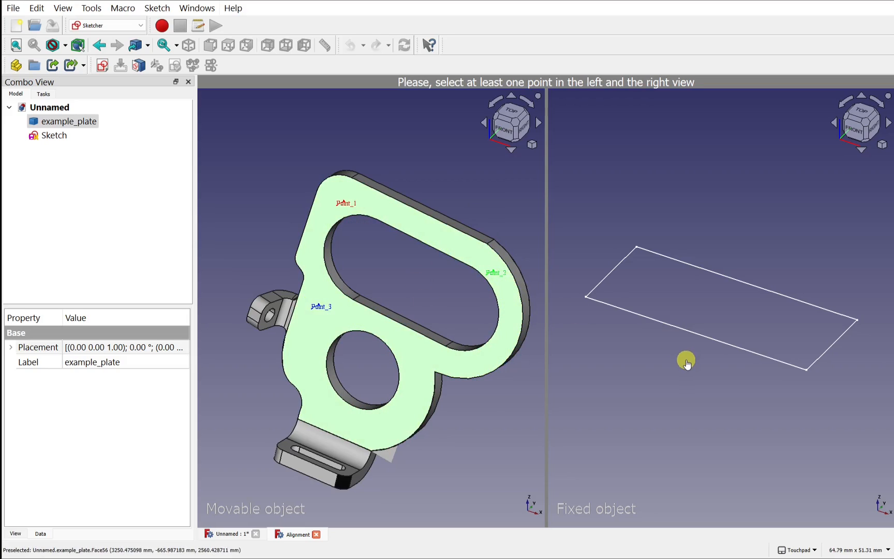
Step: Pick matching points on the fixed rectangle at about (-22.3, 8.2), (16.6, 8.2) and the opposite long edge's near-left end, and align the plate
left_click(636, 248)
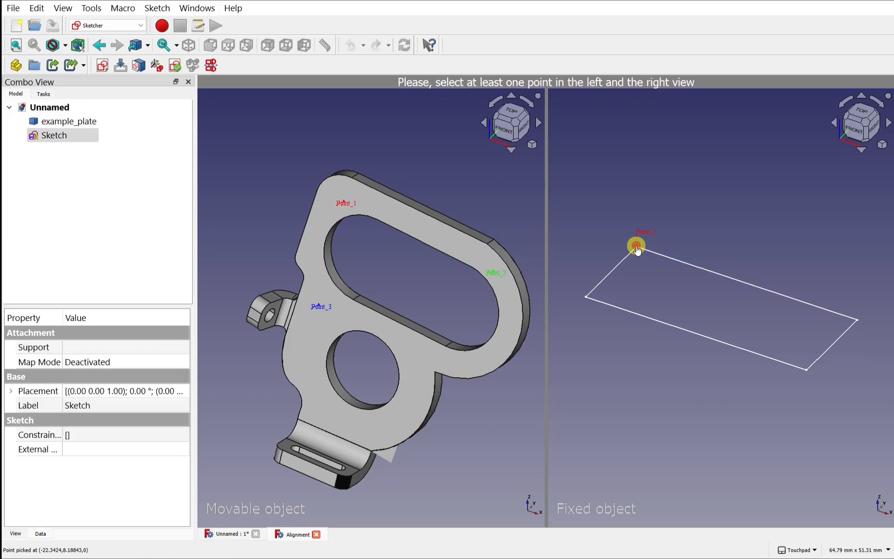
left_click(815, 305)
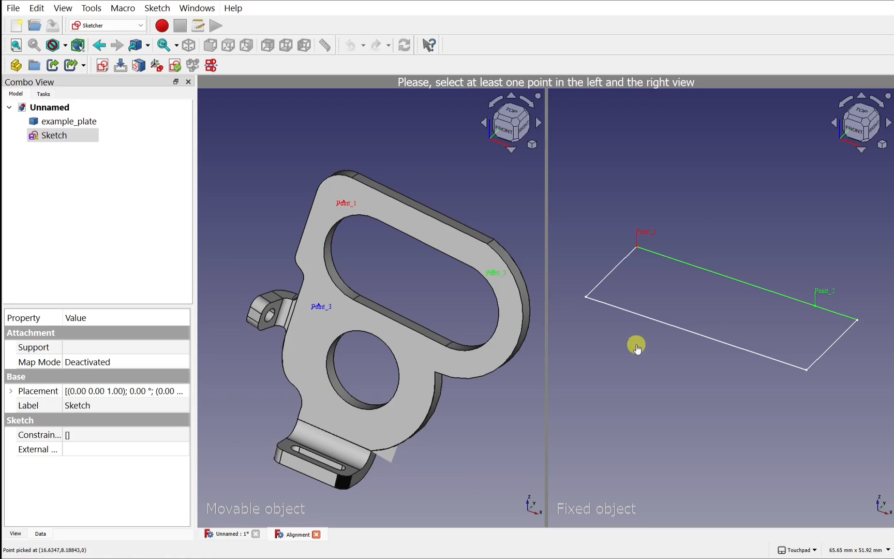
left_click(598, 301)
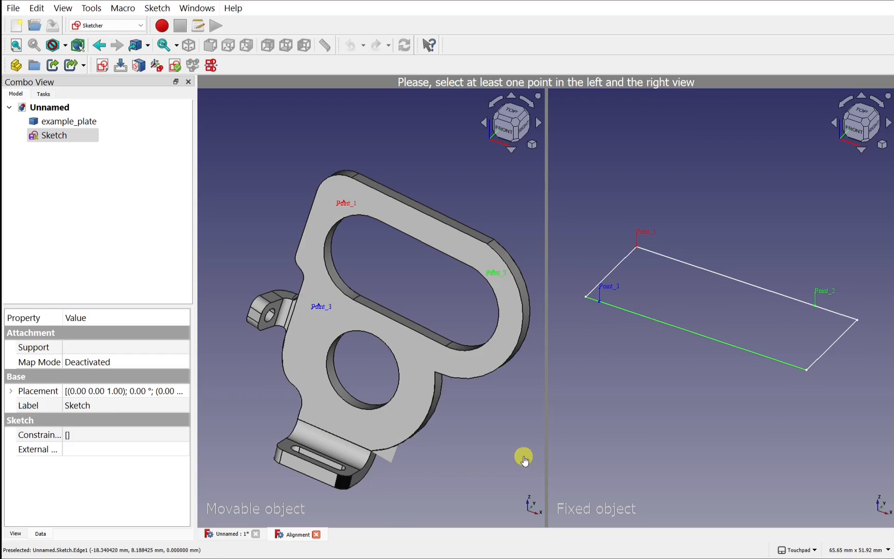
right_click(583, 426)
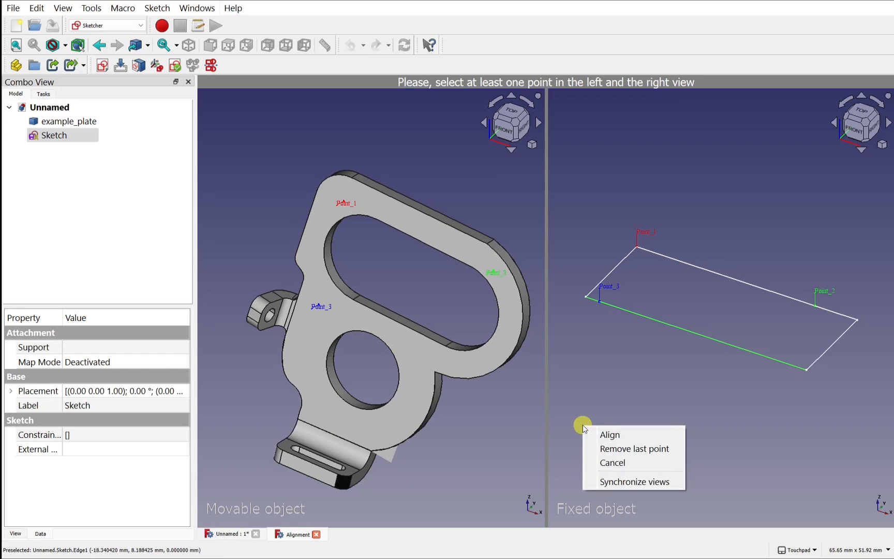
left_click(623, 435)
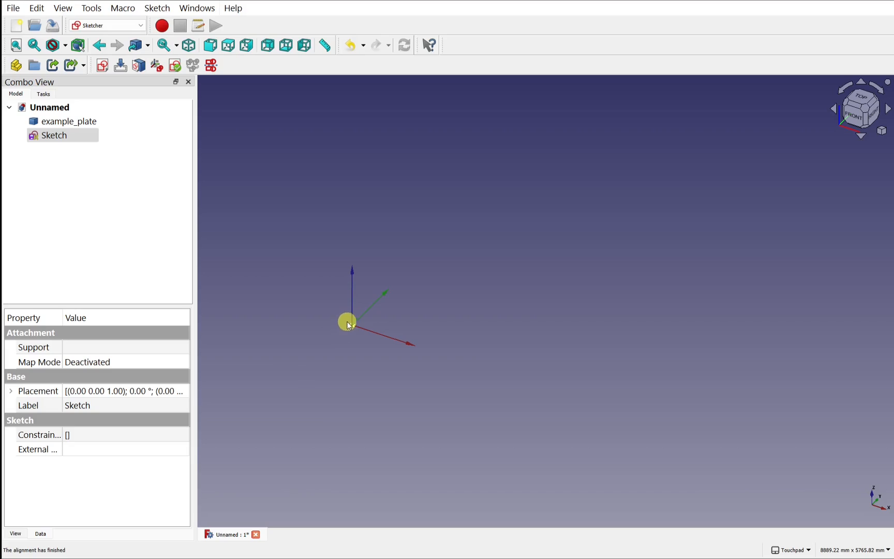
Step: Delete the helper sketch from the document after the alignment
scroll(352, 326, "up", 4)
scroll(352, 326, "up", 6)
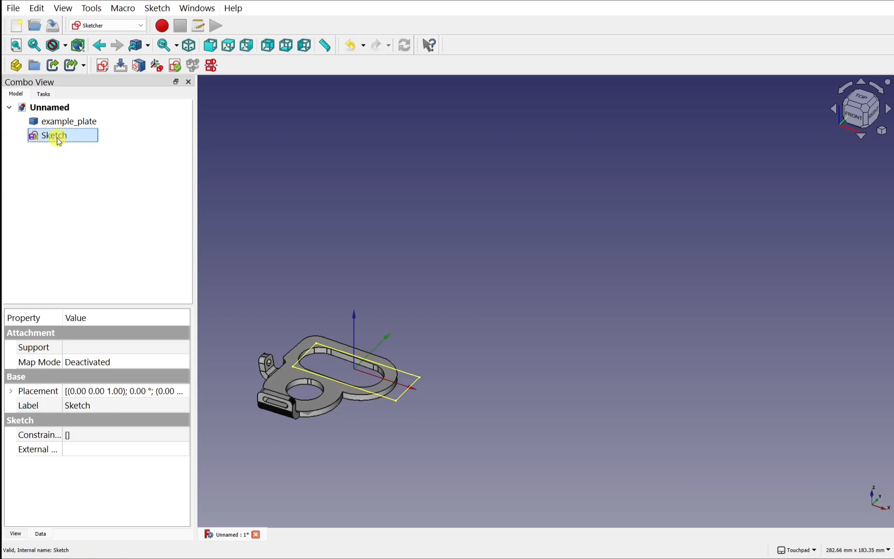
key("Delete")
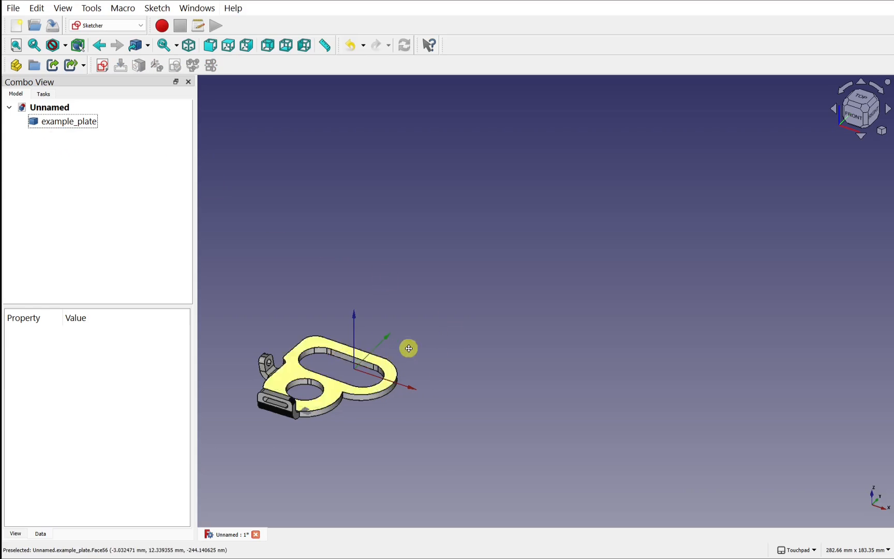
Step: Inspect where the transform origin of the aligned example_plate lies, without moving the part
middle_click_drag(409, 347, 549, 289, "shift")
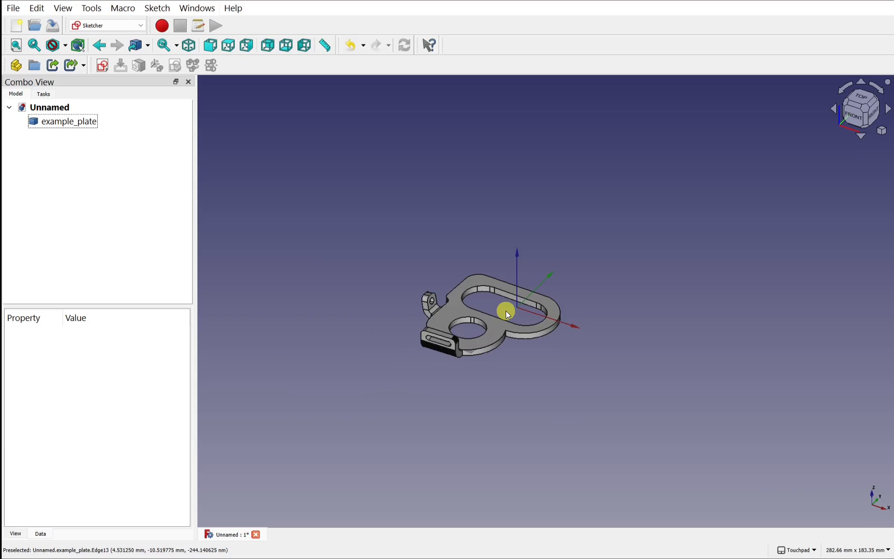
scroll(505, 310, "up", 3)
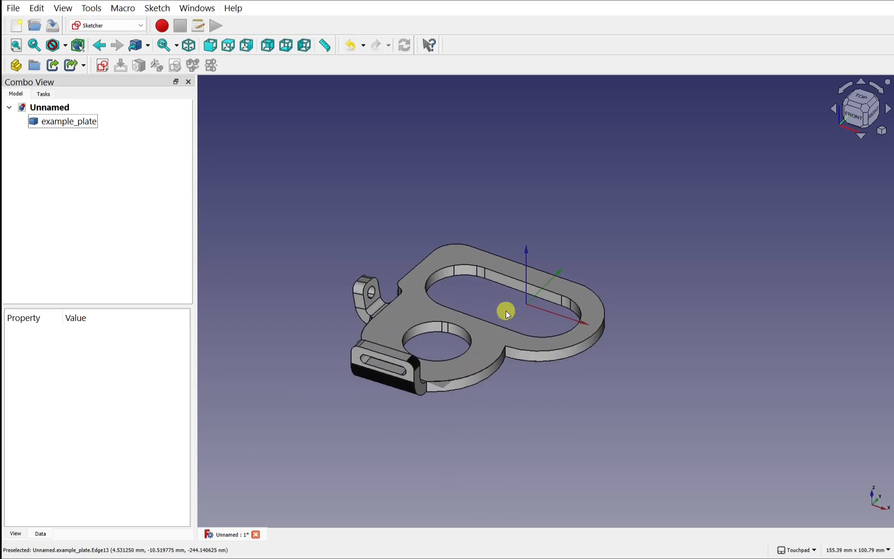
left_click(59, 123)
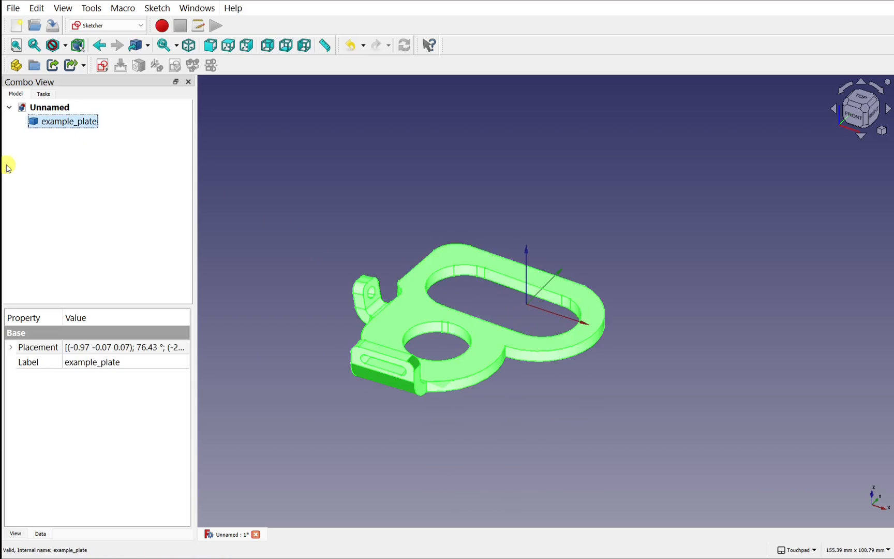
right_click(66, 126)
left_click(83, 132)
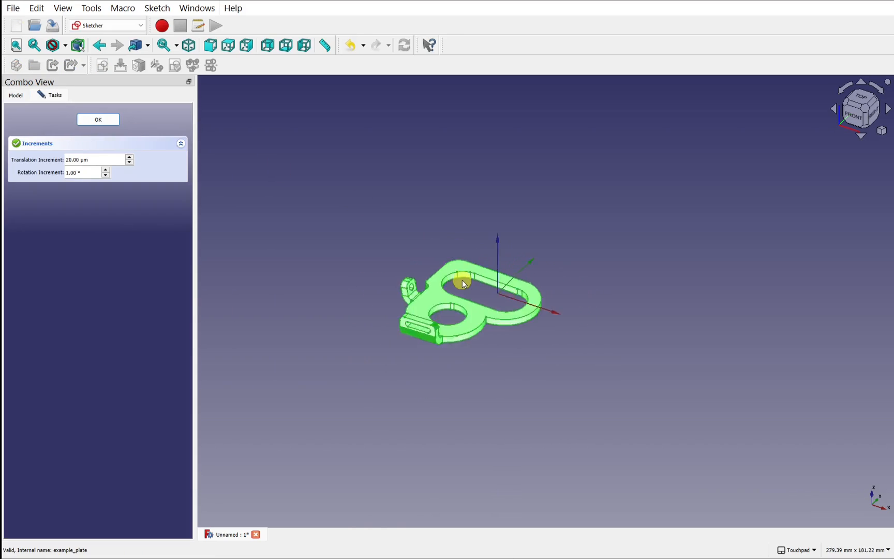
scroll(462, 280, "down", 20)
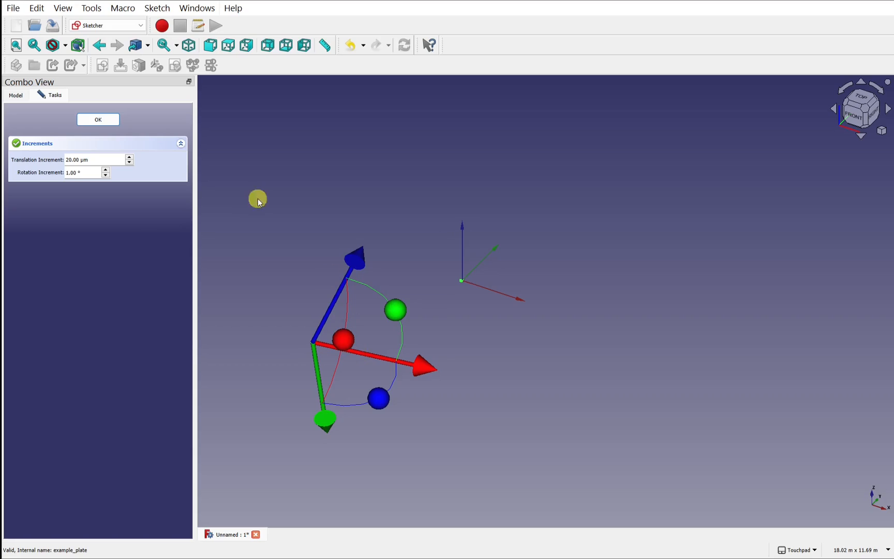
left_click(108, 123)
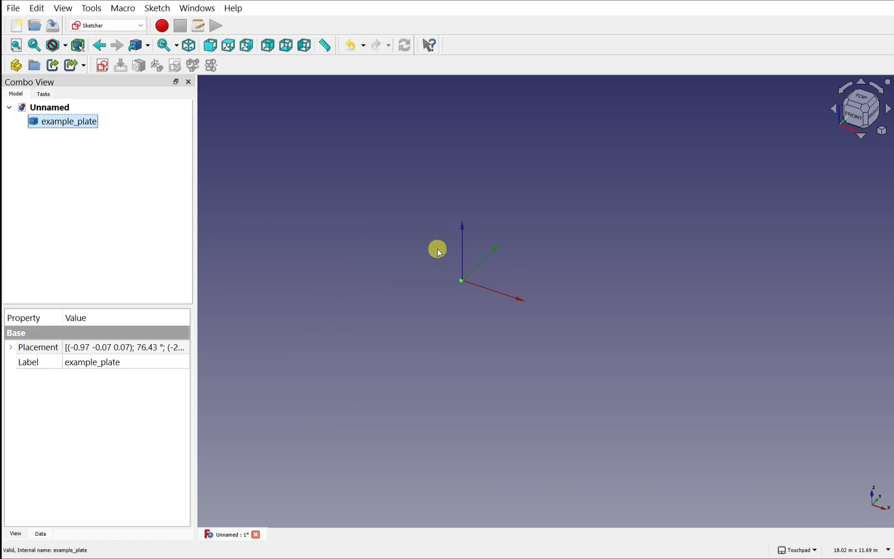
Step: Switch to the Part workbench and create a refined-shape copy of example_plate
scroll(489, 262, "up", 20)
scroll(409, 307, "up", 9)
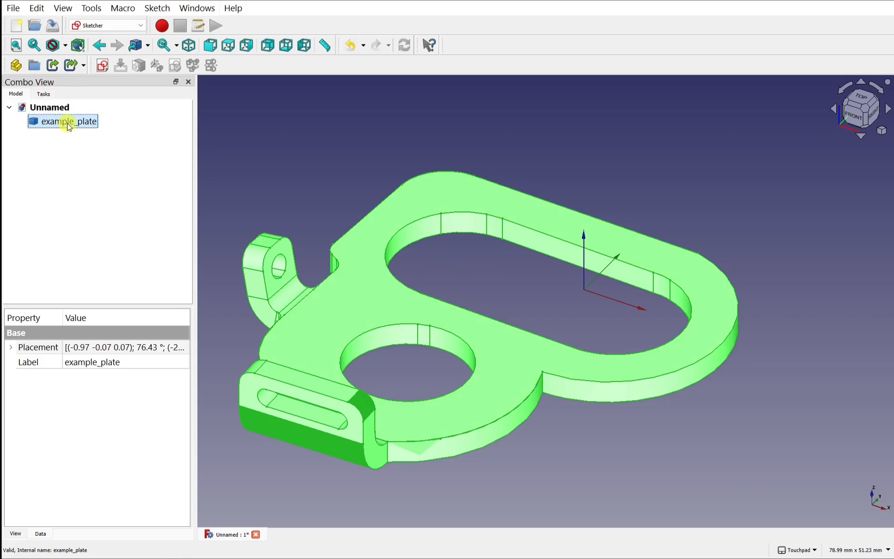
left_click(106, 25)
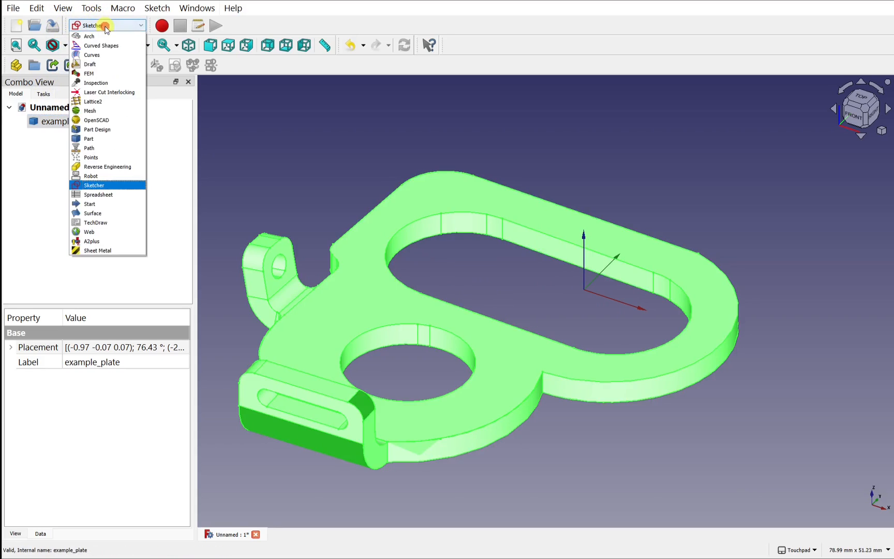
left_click(104, 138)
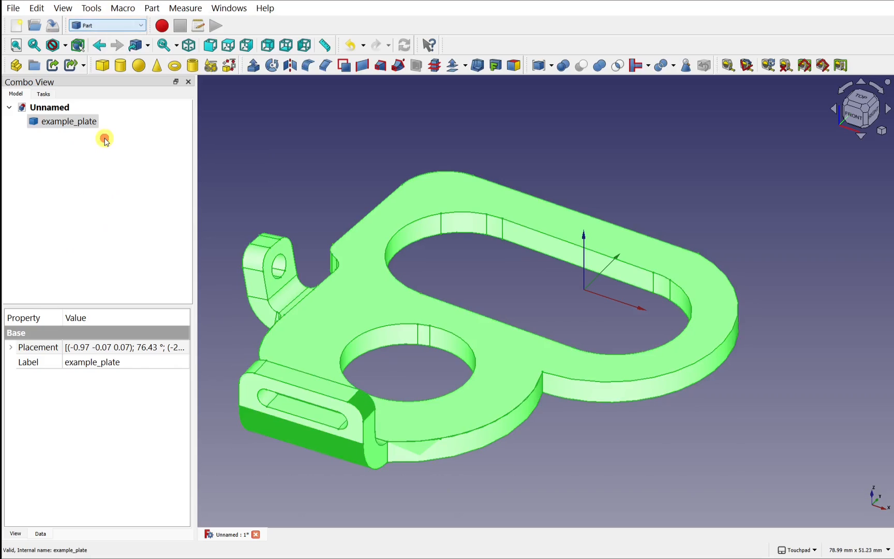
left_click(153, 9)
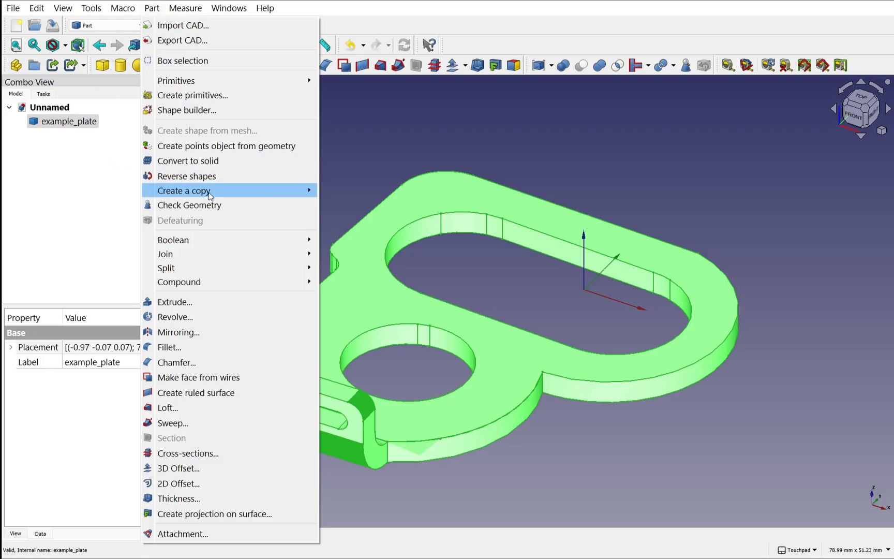
mouse_move(211, 192)
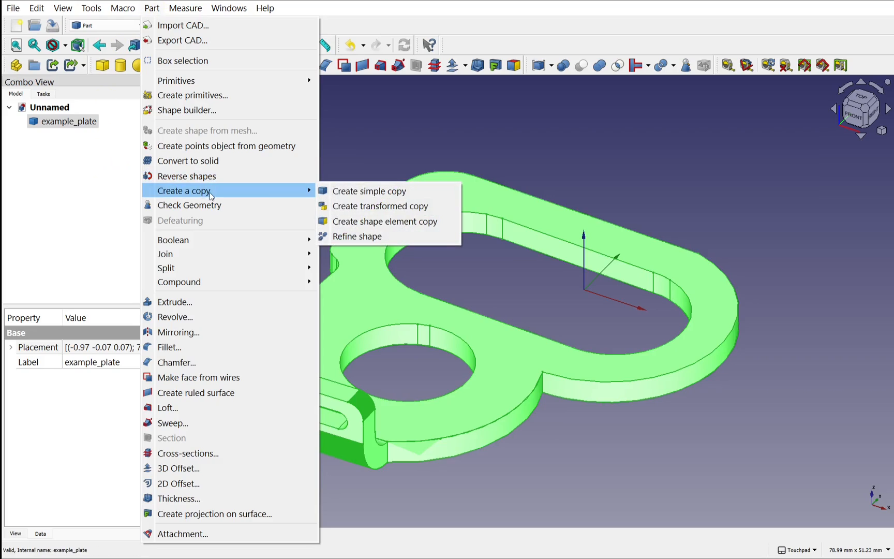
left_click(396, 236)
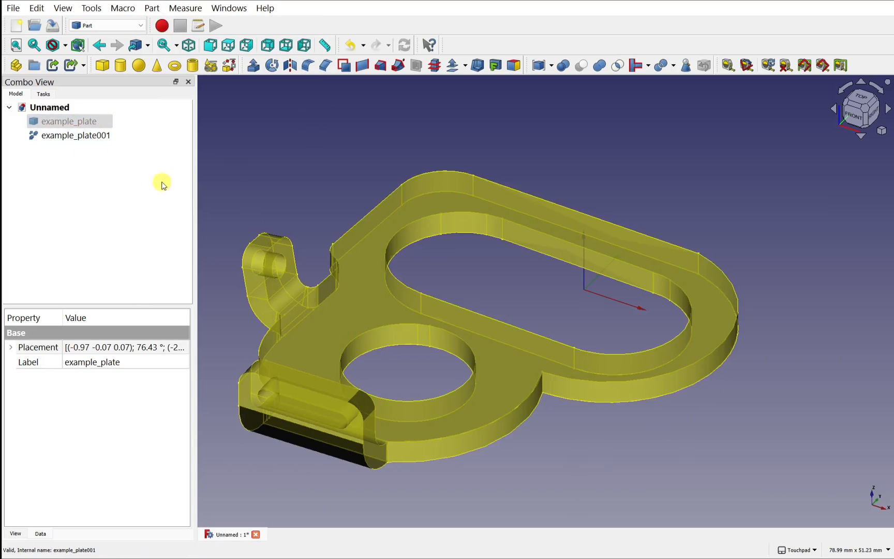
Step: Test the refined copy example_plate001 by rotating it 3° about the vertical axis with Transform, and undo the rotation
left_click(60, 136)
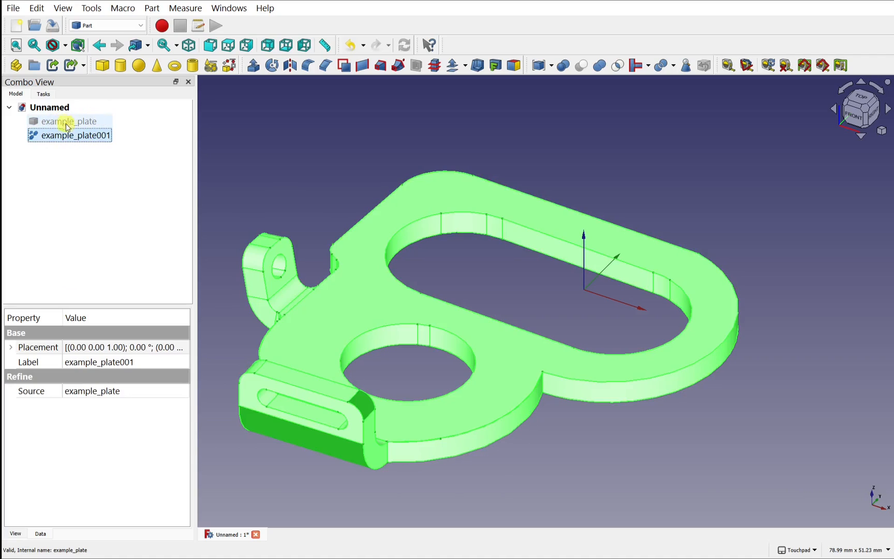
right_click(82, 140)
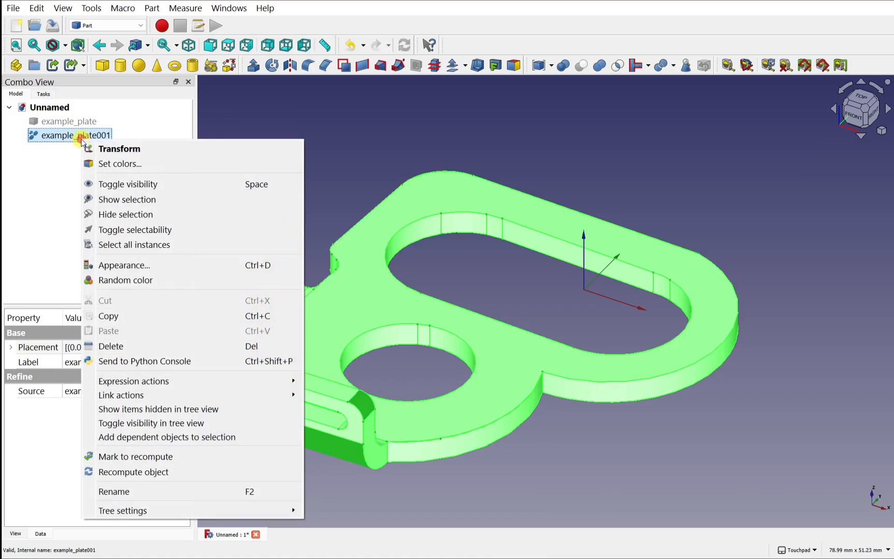
left_click(101, 147)
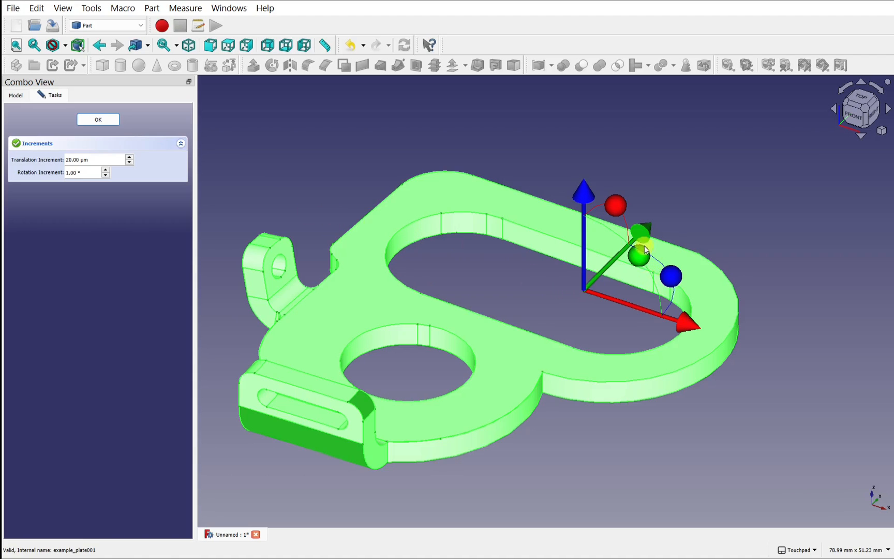
mouse_move(671, 275)
left_mouse_down()
mouse_move(664, 305)
mouse_move(686, 270)
left_mouse_up()
left_click(98, 123)
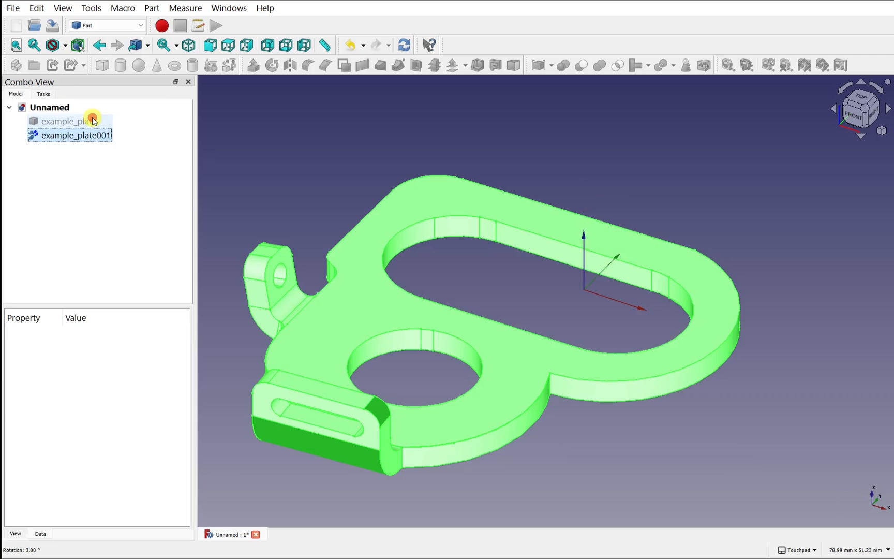
left_click(373, 150)
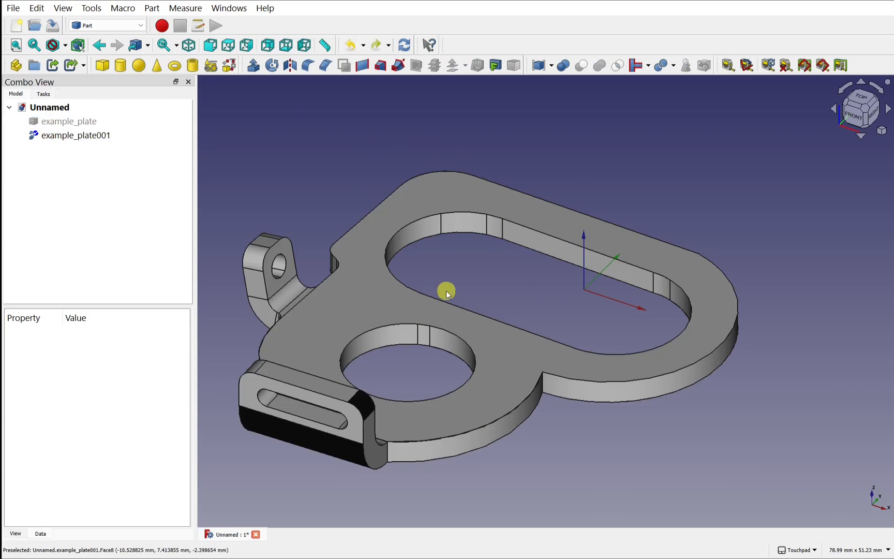
Step: Switch to the Draft workbench with the refined plate's top side in view
scroll(489, 279, "down", 5)
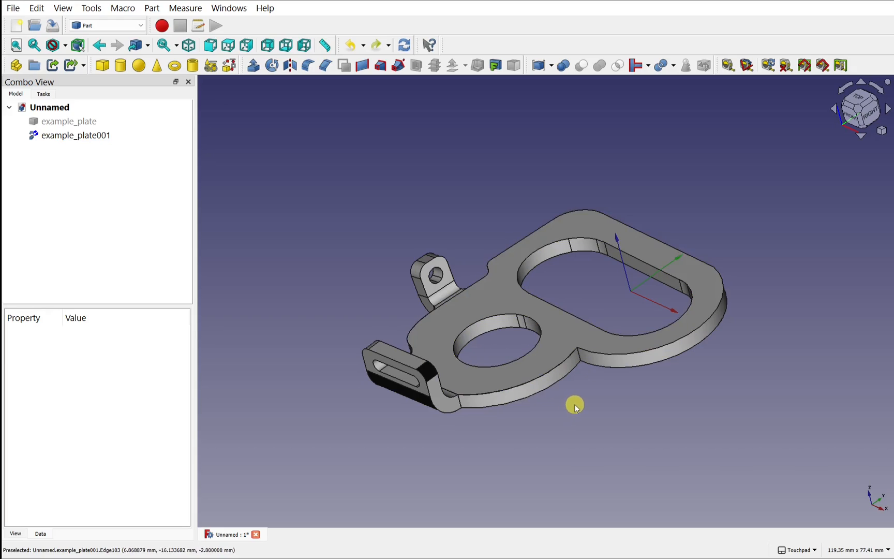
left_click_drag(574, 405, 426, 432, "alt")
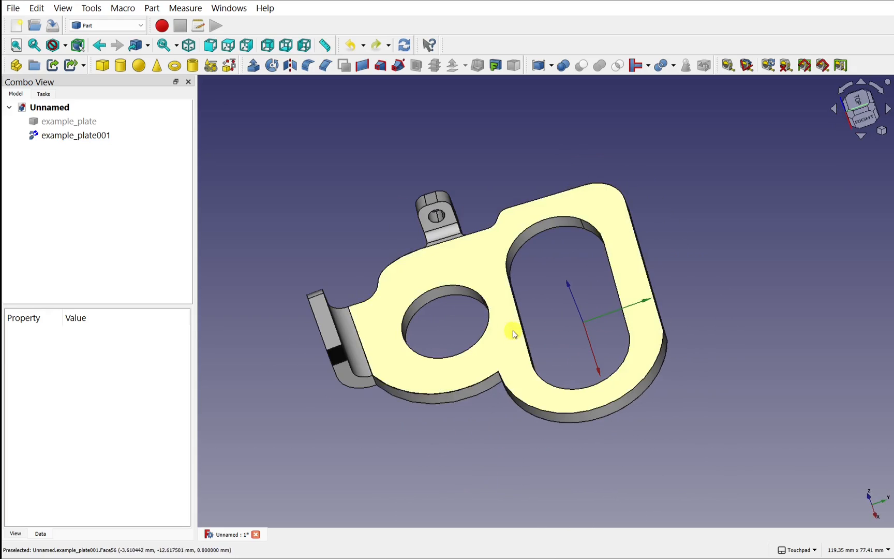
left_click_drag(513, 333, 494, 342, "alt")
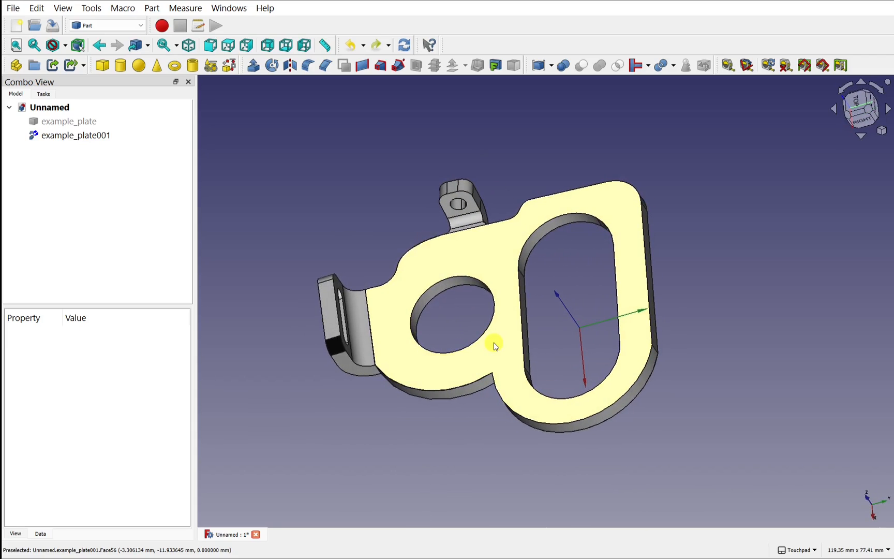
left_click_drag(495, 346, 500, 325, "alt")
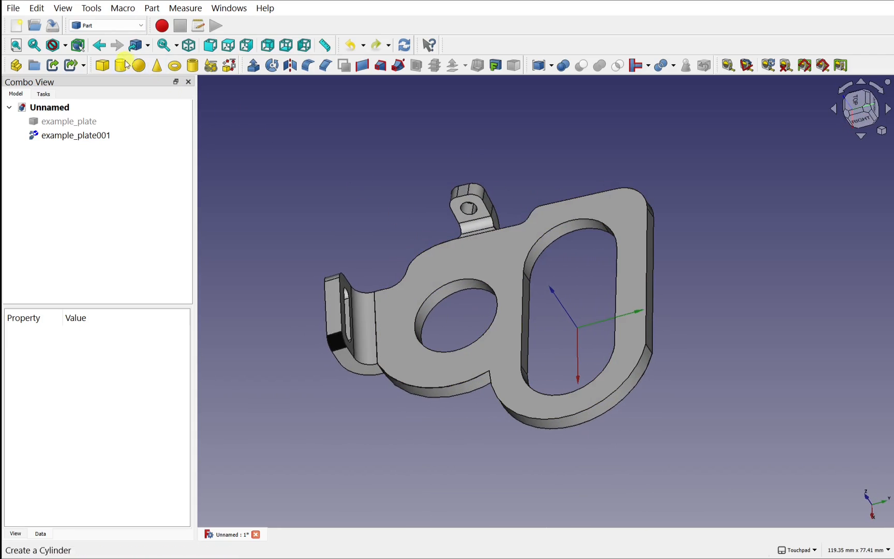
left_click(102, 25)
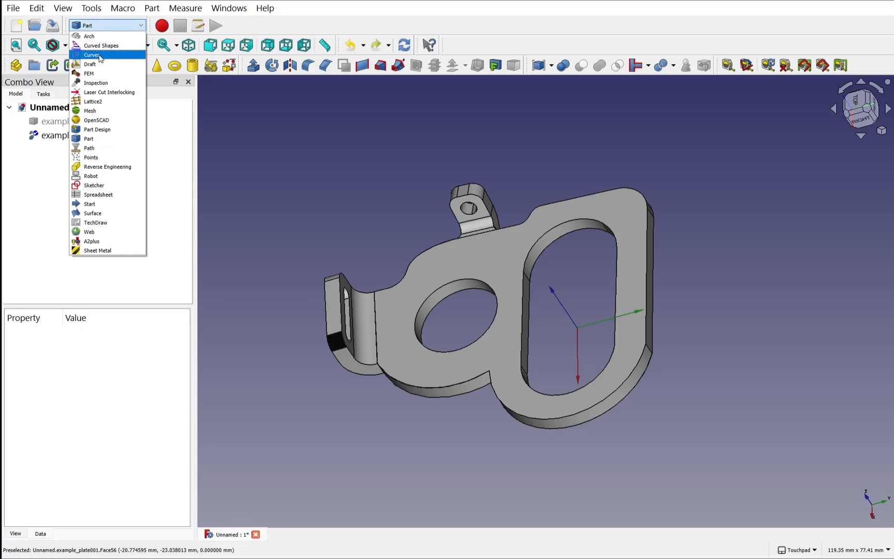
left_click(102, 65)
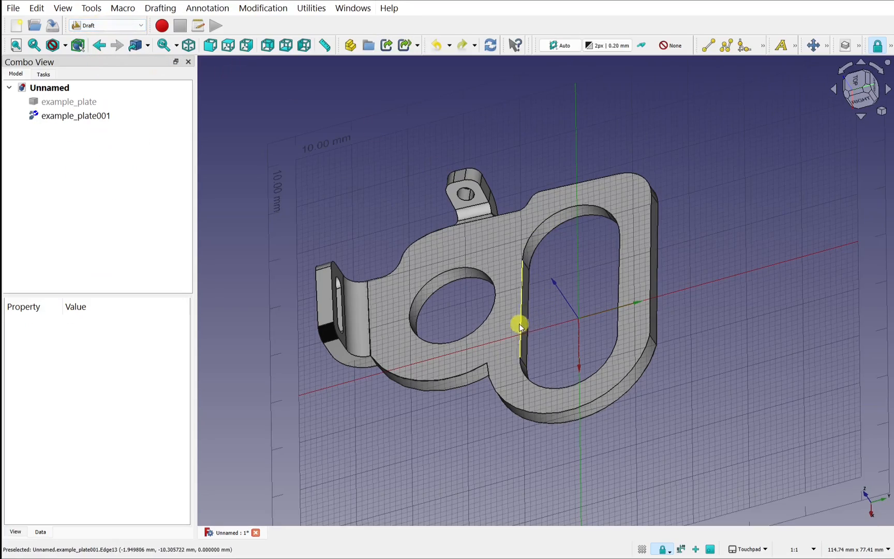
Step: Select the slotted flange's inner face, its adjoining bend face and the top face of the main plate together
left_click_drag(519, 323, 415, 294, "alt")
scroll(414, 293, "up", 5)
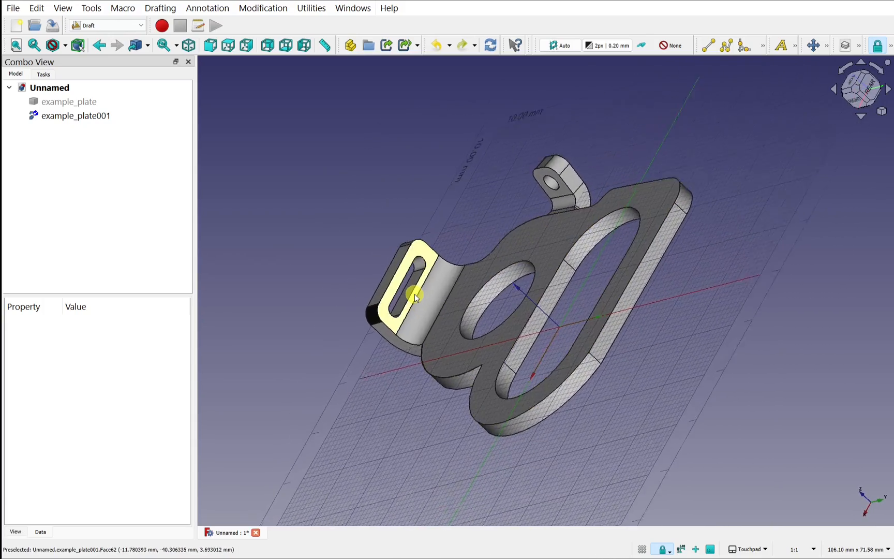
left_click(426, 184)
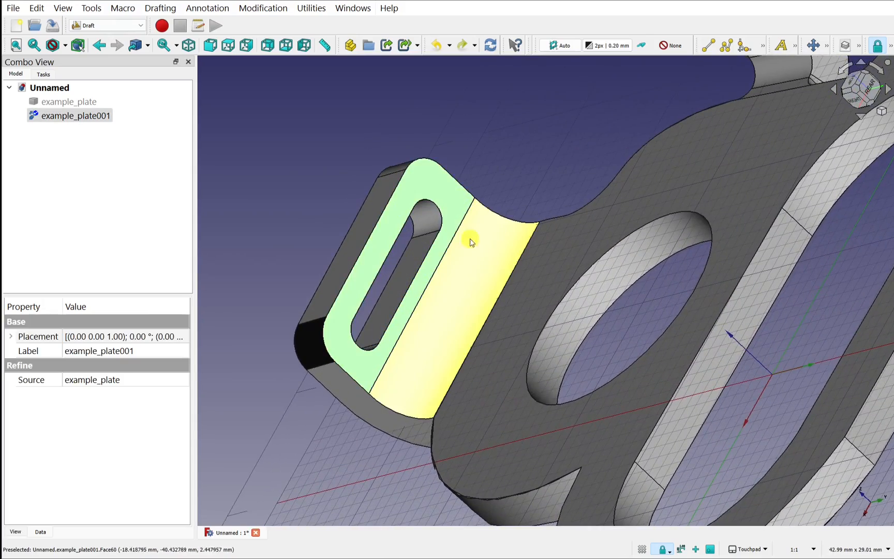
left_click(471, 255, "ctrl")
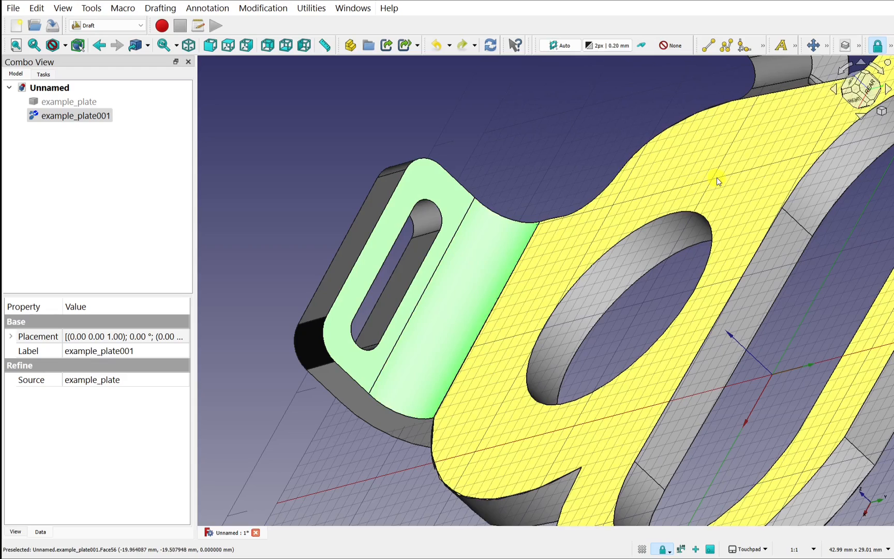
left_click(716, 179, "ctrl")
scroll(716, 177, "down", 2)
scroll(717, 178, "down", 3)
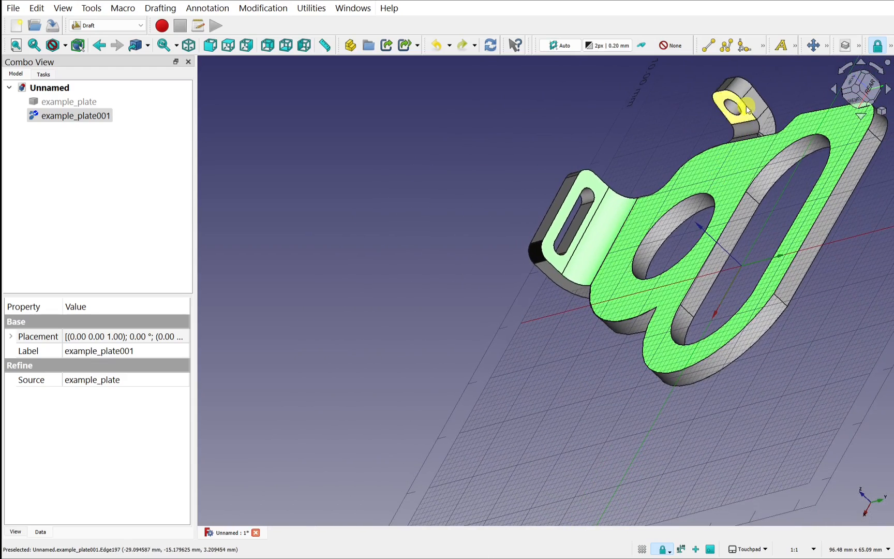
Step: Add the holed tab's inner flat, bend and narrow connecting faces to the selection and create a Facebinder from all selected faces
left_click(746, 121, "ctrl")
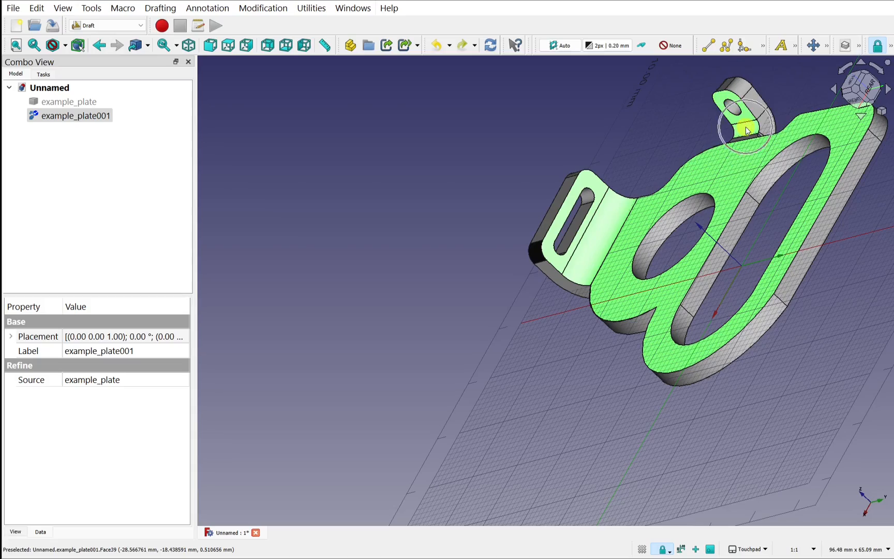
scroll(746, 125, "up", 5)
left_click(741, 159, "ctrl")
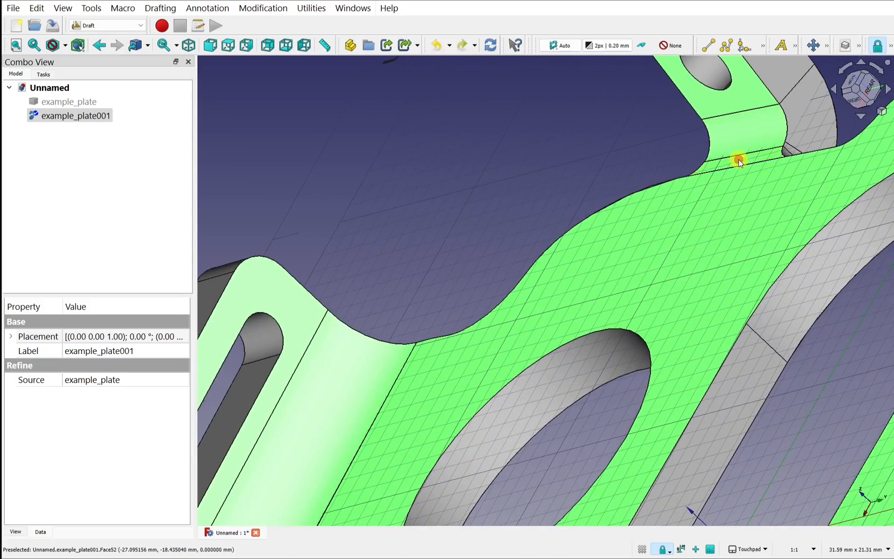
scroll(674, 266, "down", 5)
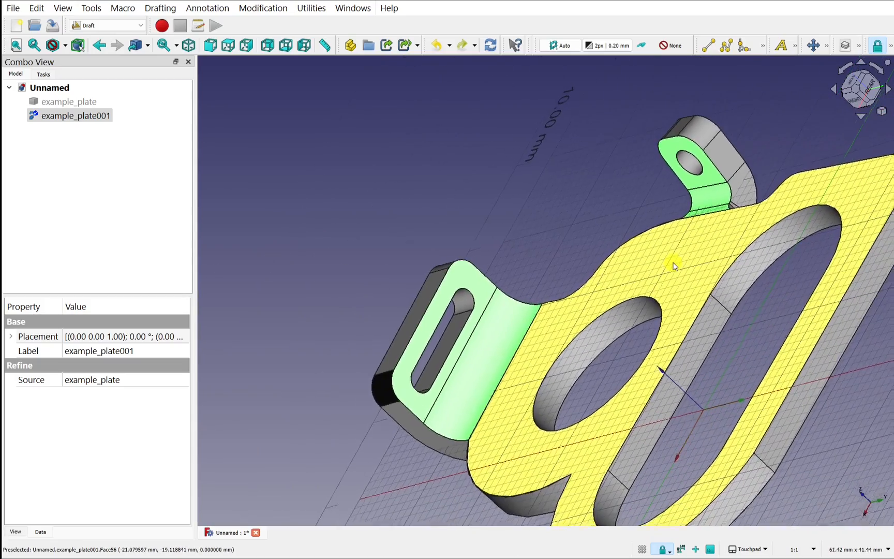
left_click(674, 265, "ctrl")
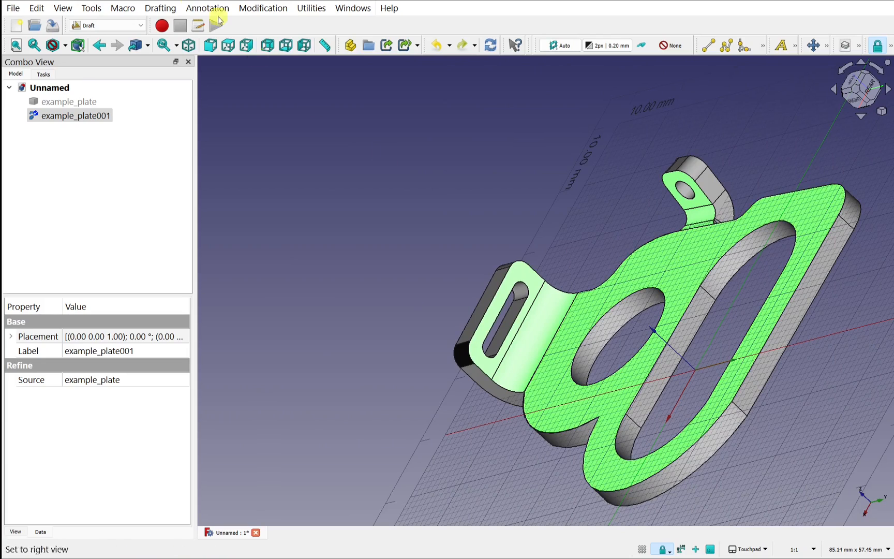
left_click(170, 8)
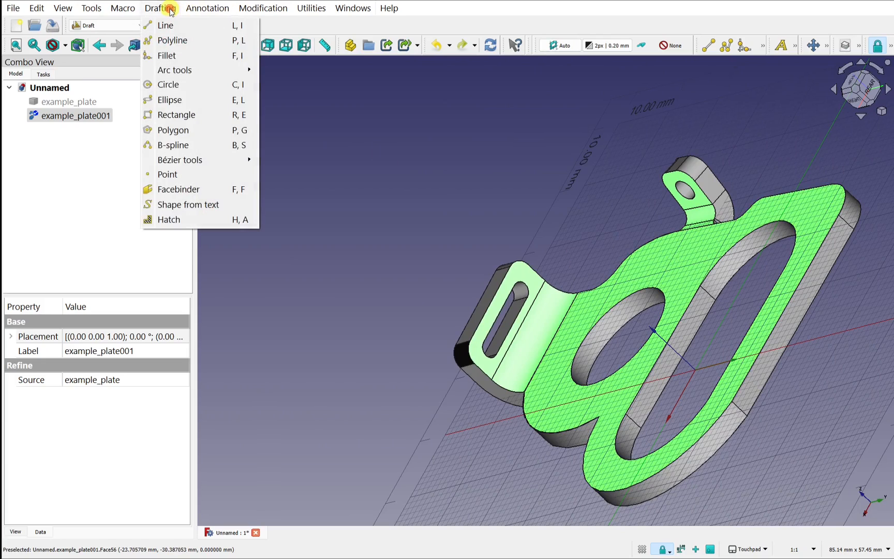
left_click(203, 190)
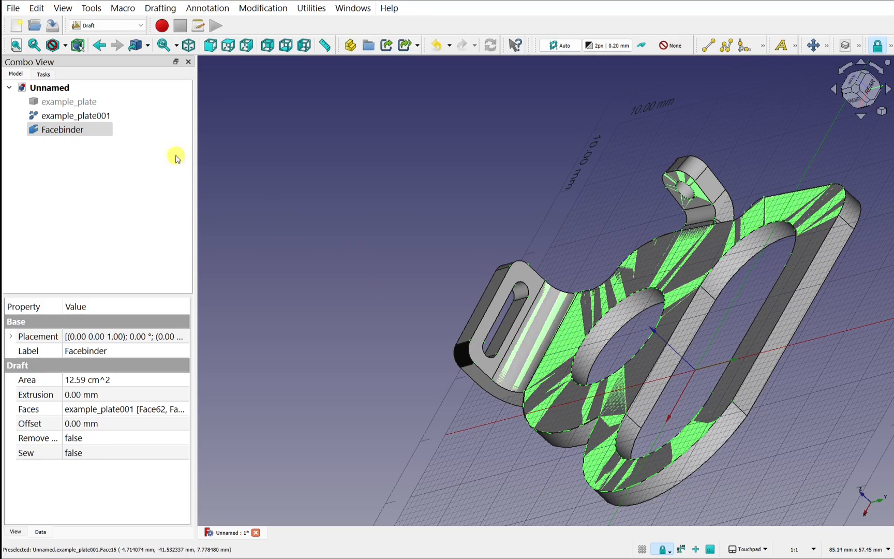
Step: Hide the solid example_plate001 and turn off the Draft grid
left_click(93, 122)
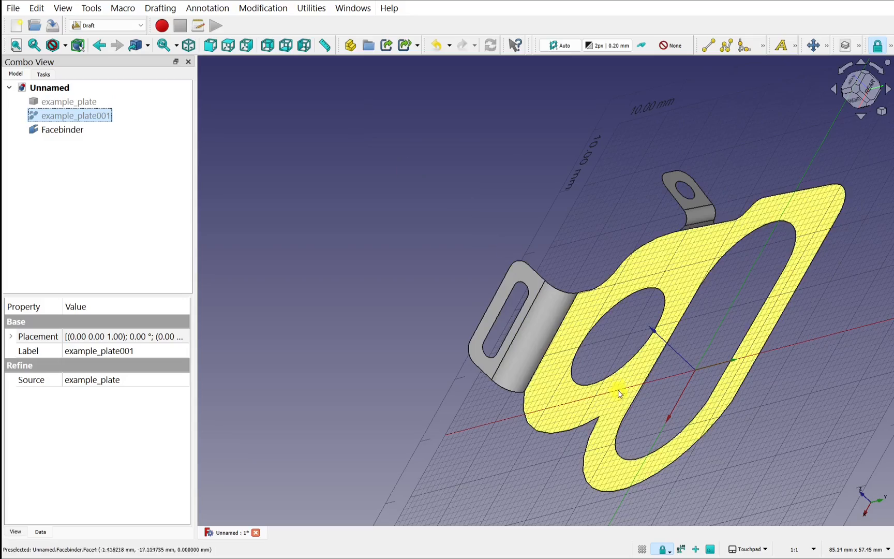
left_click_drag(615, 396, 605, 345, "alt")
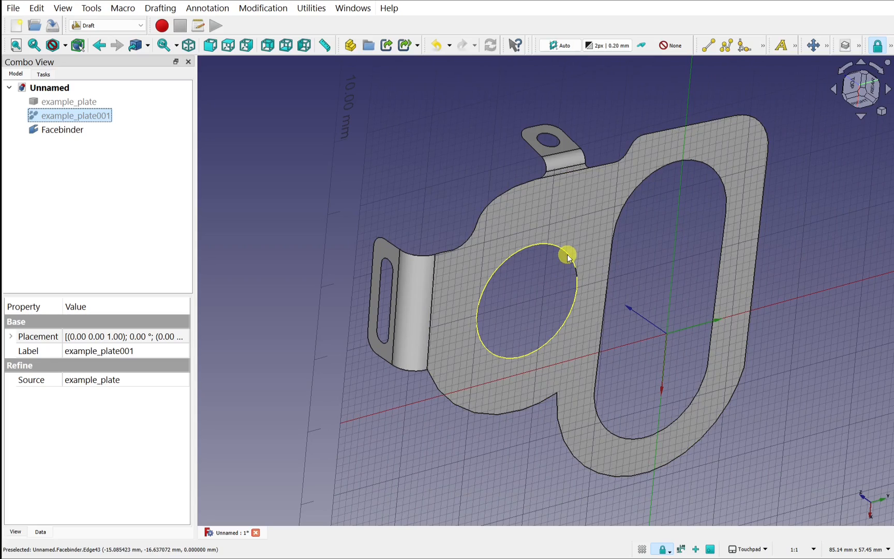
left_click(644, 551)
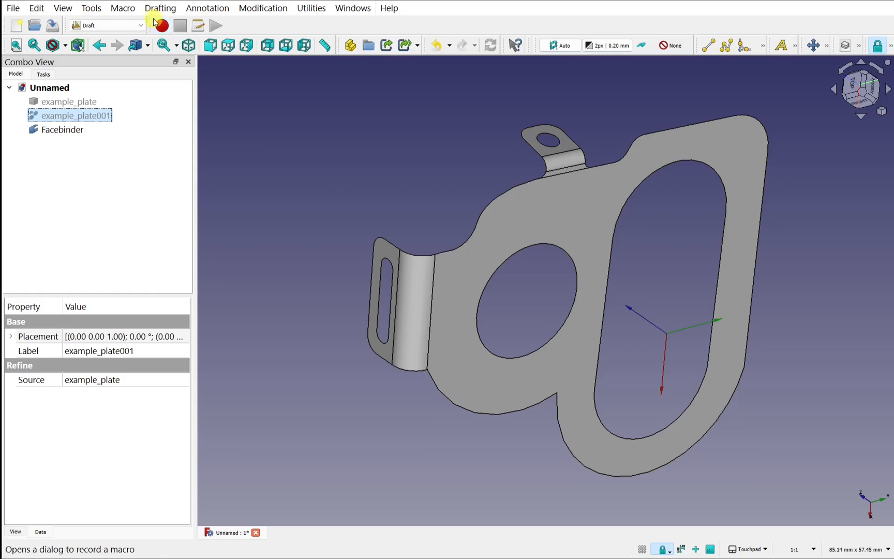
Step: Switch to the Part workbench and create a 3D Offset of the Facebinder at 1.00 mm with Skin mode and Arc join type
left_click(141, 25)
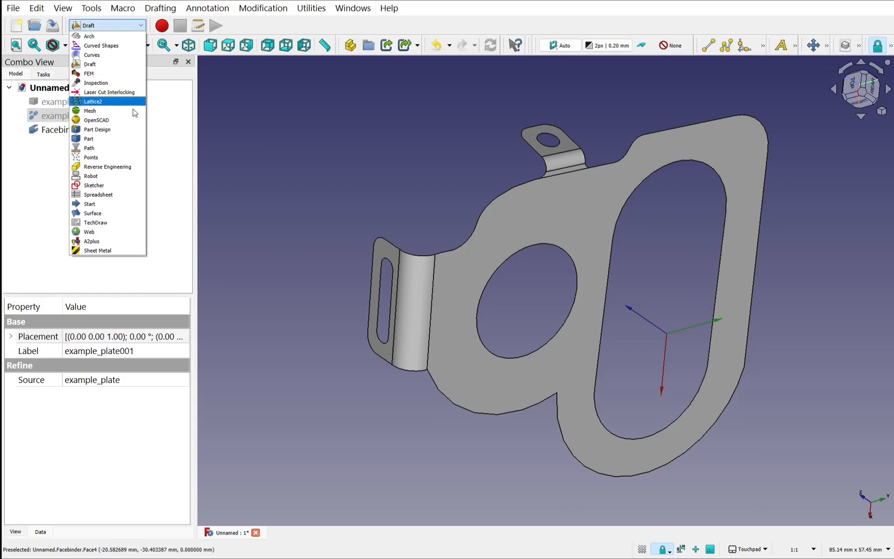
left_click(137, 140)
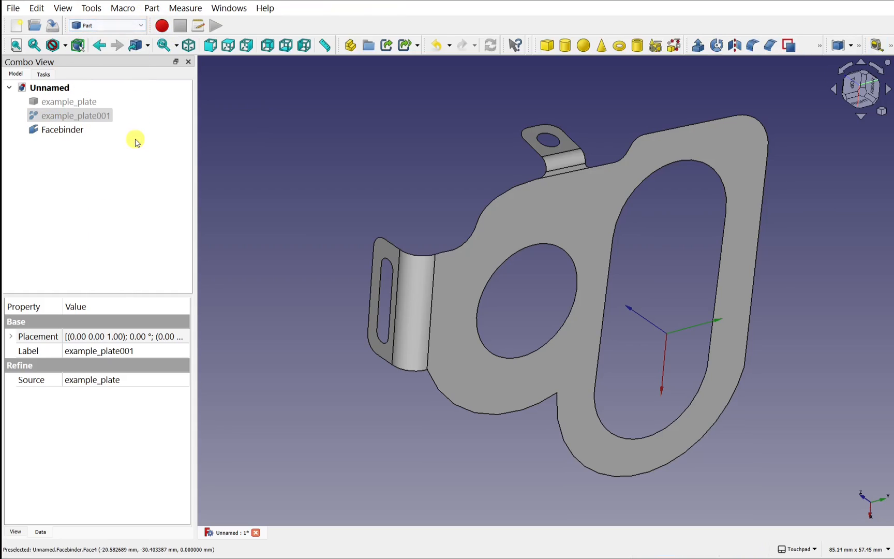
left_click(70, 133)
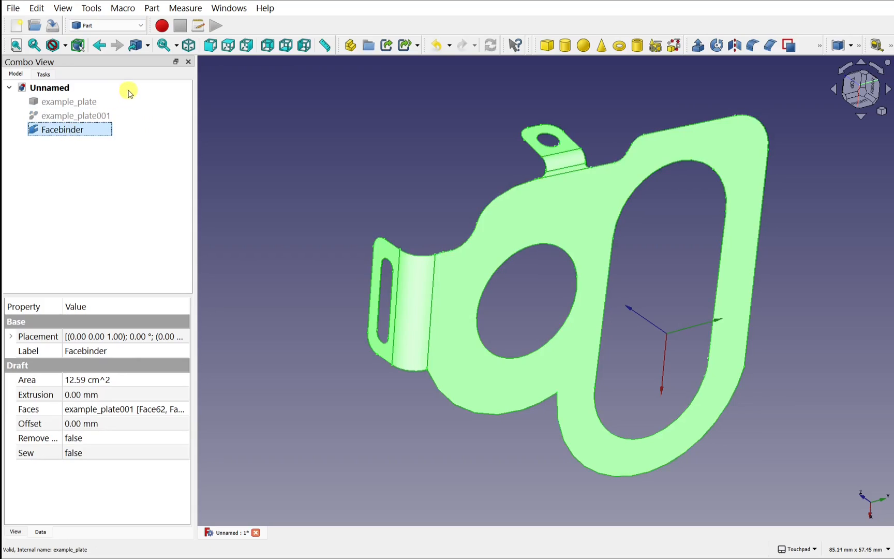
left_click(152, 9)
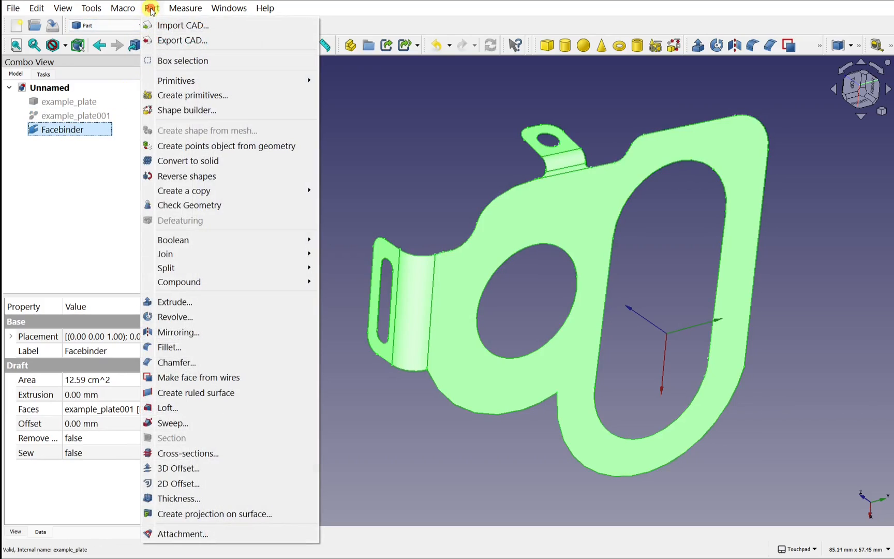
left_click(245, 467)
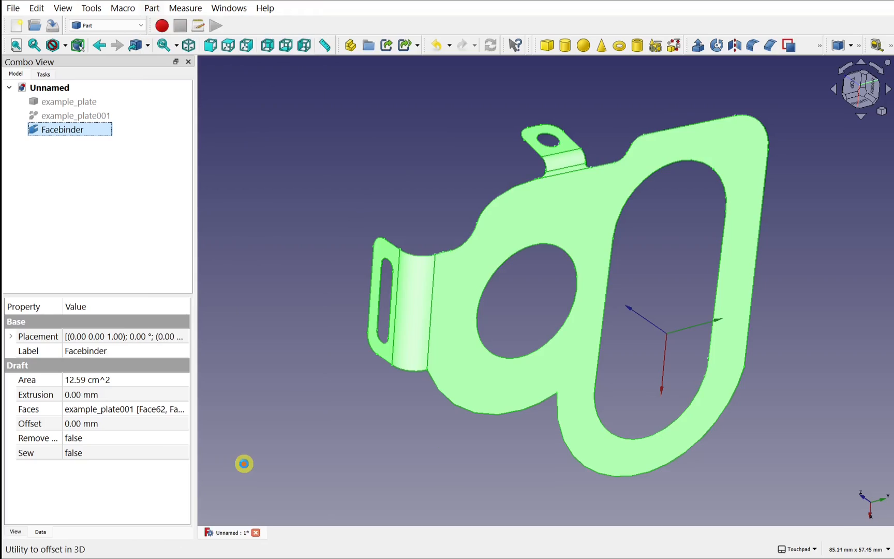
left_click_drag(552, 345, 531, 296, "shift")
scroll(569, 211, "up", 5)
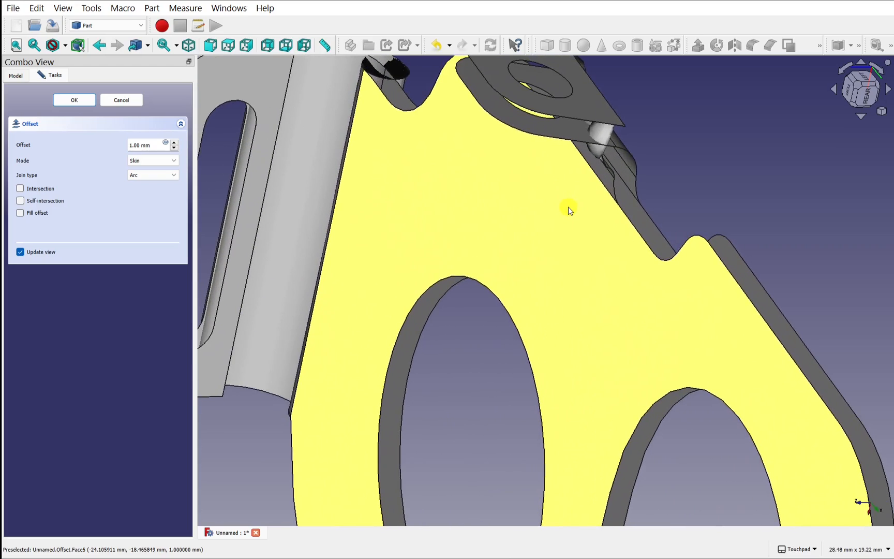
scroll(612, 158, "up", 4)
left_click_drag(645, 135, 528, 212, "shift")
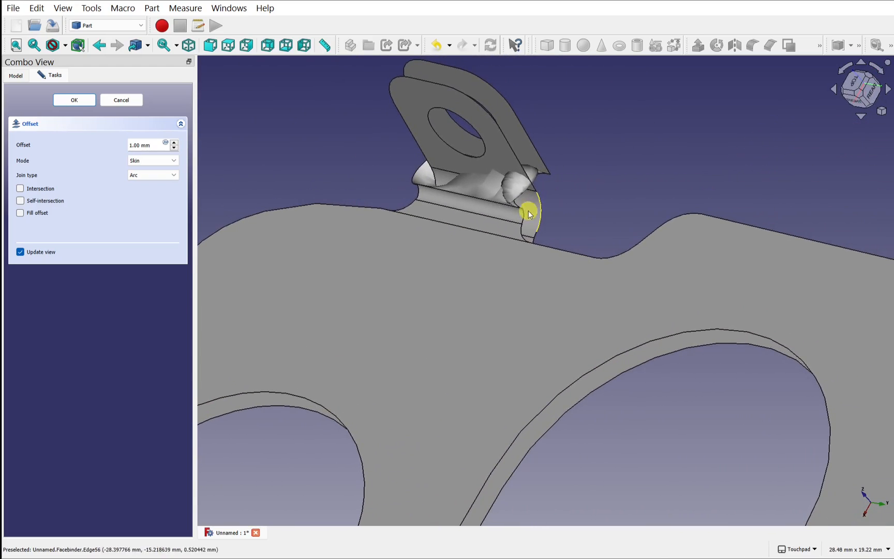
left_click(74, 100)
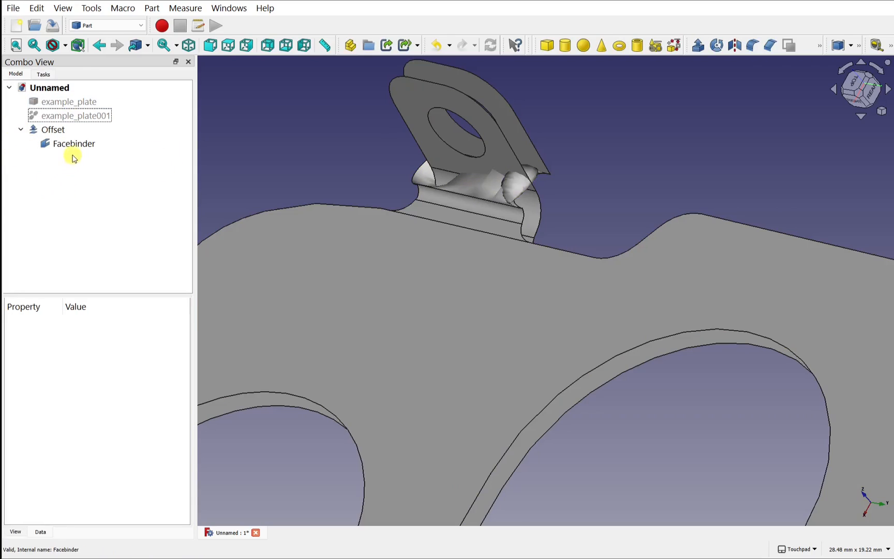
Step: Hide the Facebinder and inspect the offset surface around the bends of the holed tab and the slotted flange
left_click(77, 147)
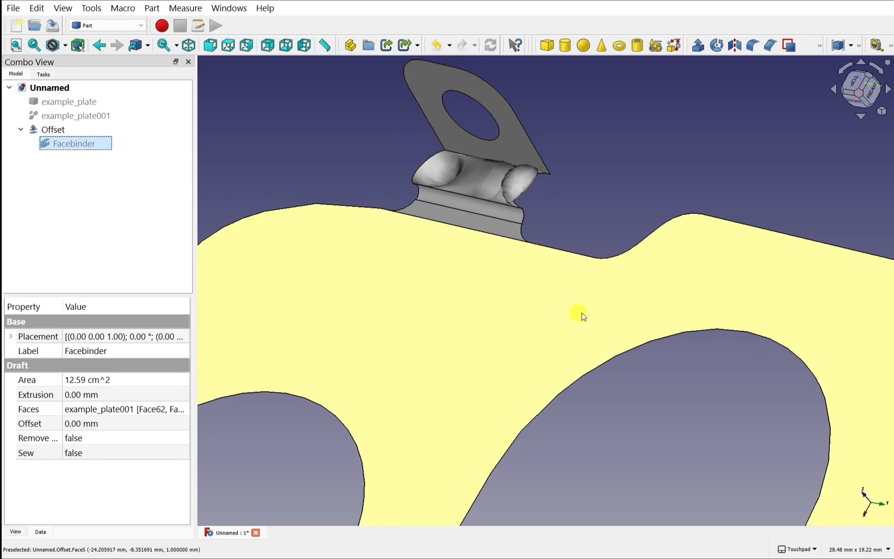
left_click_drag(581, 314, 509, 303, "alt")
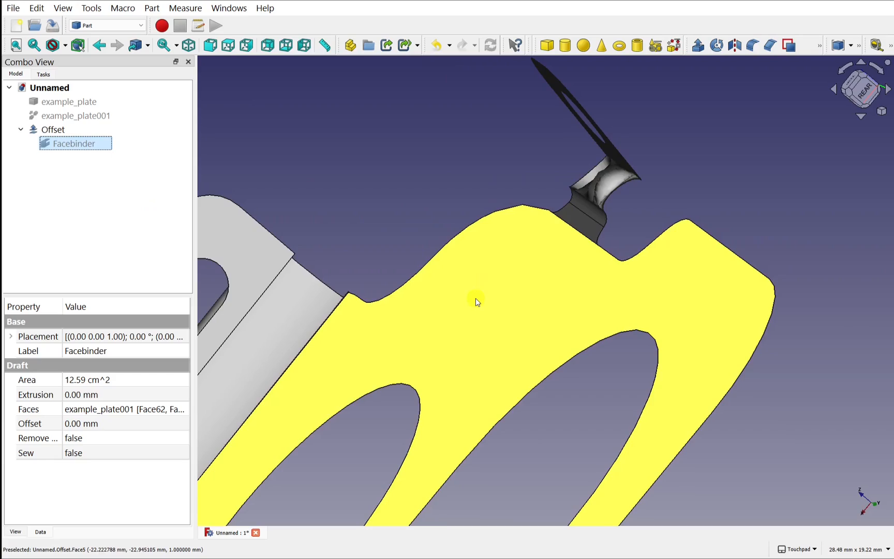
scroll(477, 301, "down", 3)
left_click_drag(337, 434, 445, 338, "alt")
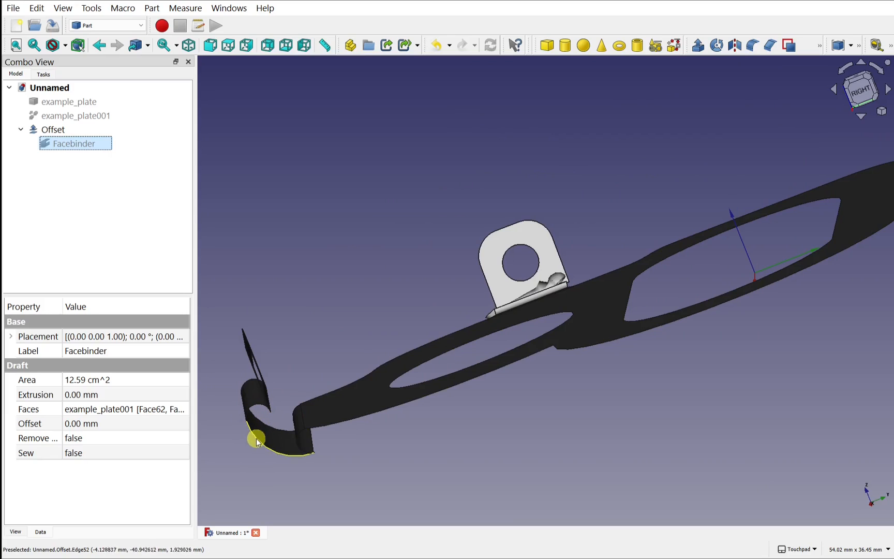
Step: Show the Facebinder again and compare it with the offset surface around the bends of the slotted flange and holed tab
scroll(283, 415, "up", 3)
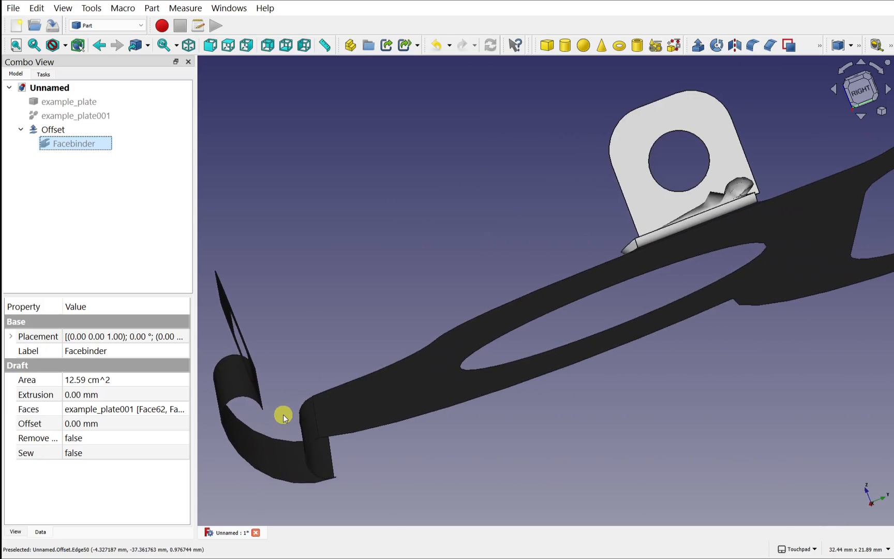
left_click(75, 143)
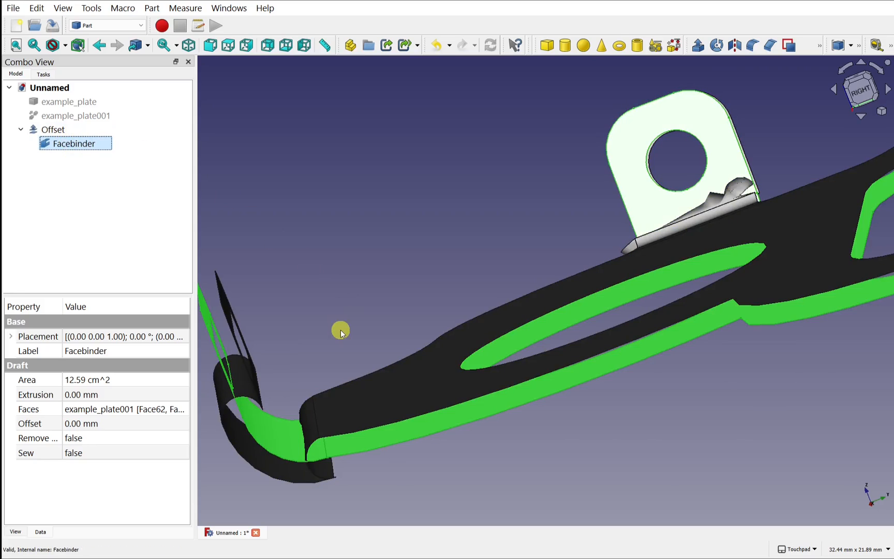
left_click_drag(313, 397, 298, 427, "alt")
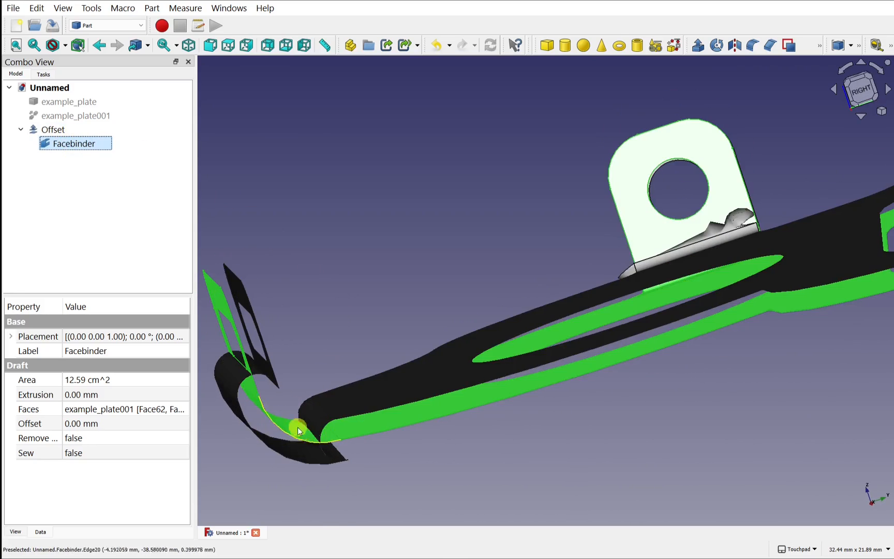
left_click_drag(257, 384, 265, 435, "alt")
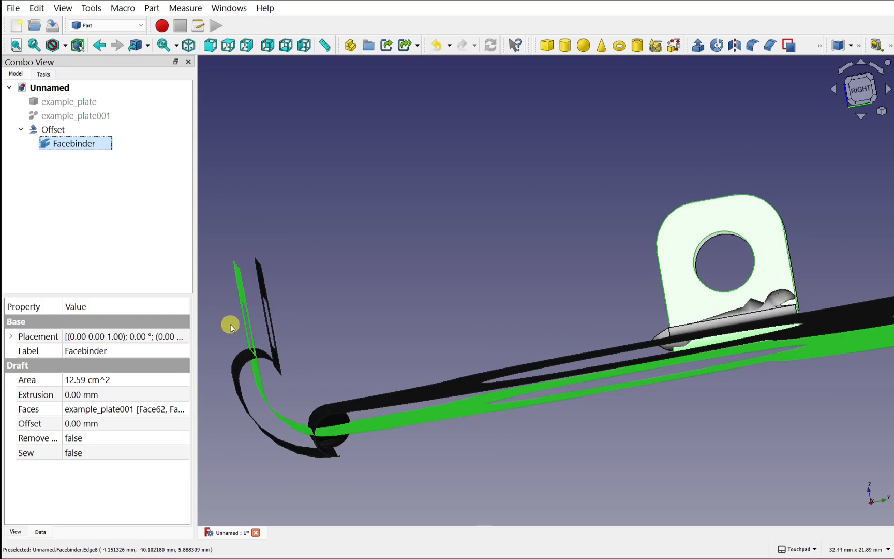
left_click_drag(400, 443, 575, 338, "alt")
scroll(575, 338, "down", 4)
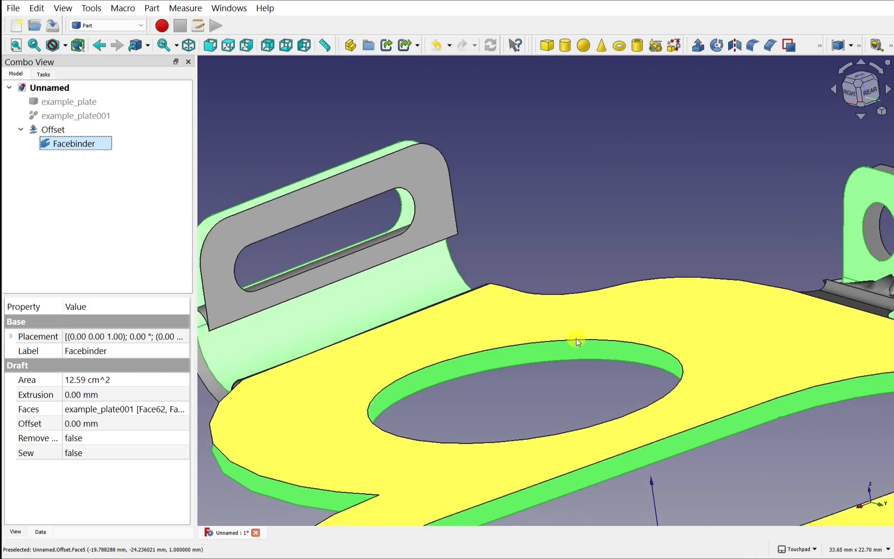
mouse_move(483, 396)
left_mouse_down("alt")
mouse_move(491, 423)
mouse_move(551, 403)
mouse_move(527, 429)
mouse_move(472, 403)
left_mouse_up("alt")
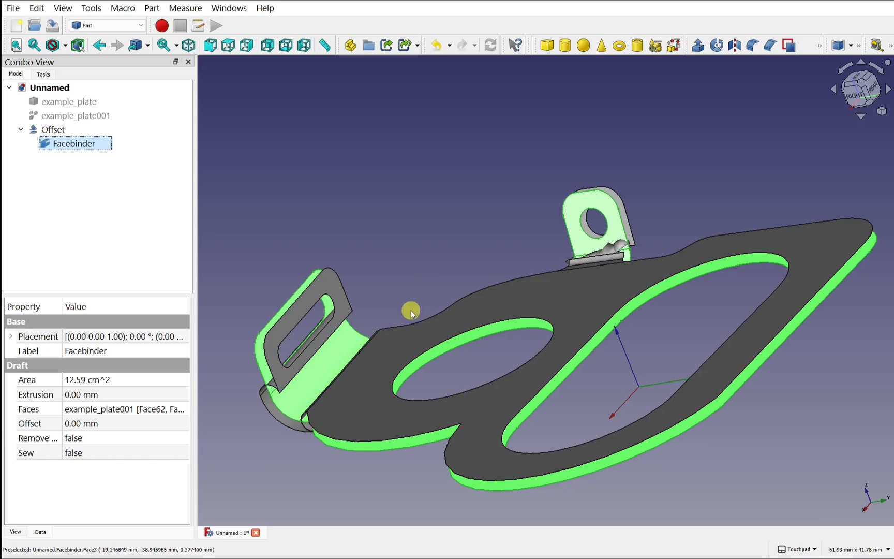
Step: Toggle the Offset's visibility to compare it with the Facebinder, leaving the Offset hidden
left_click(57, 131)
key("space")
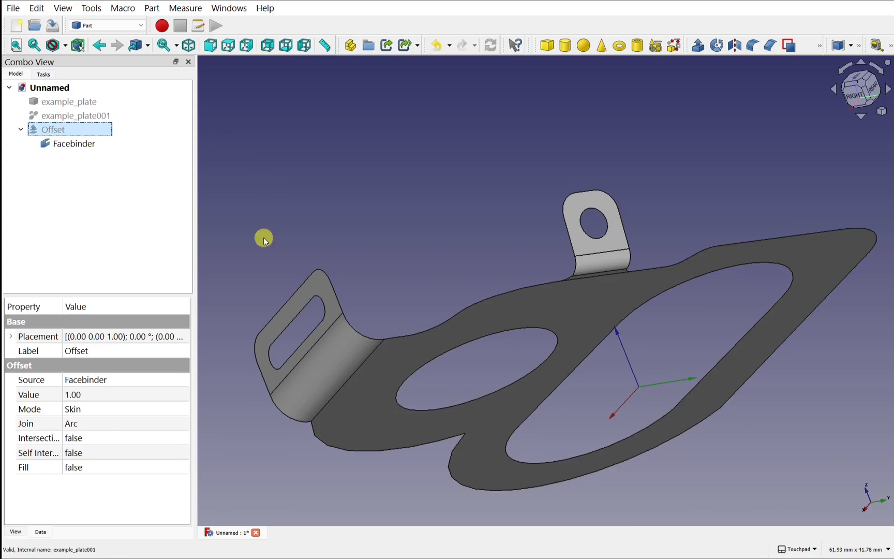
left_click(66, 146)
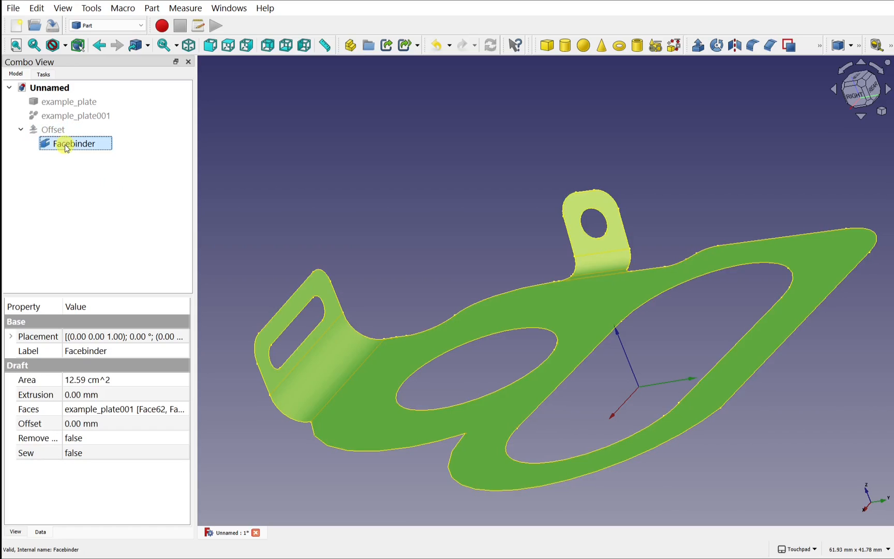
left_click(58, 133)
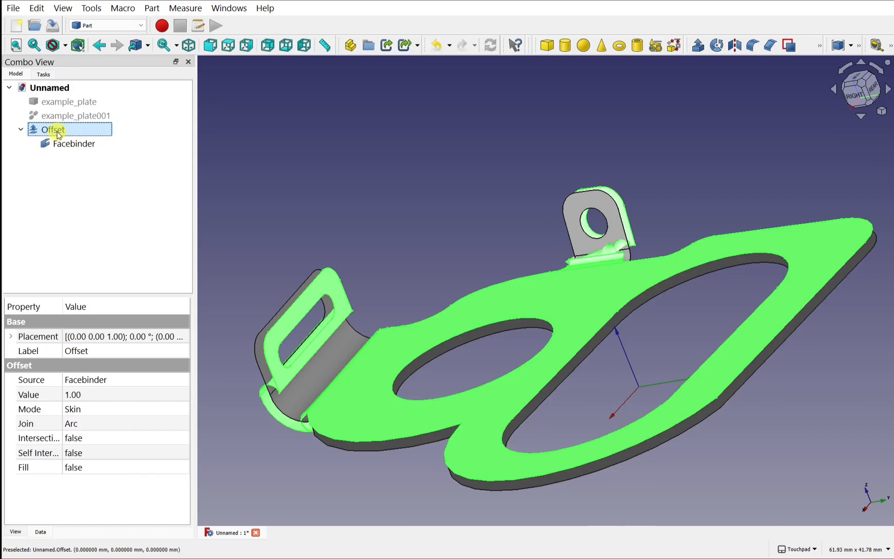
key("space")
key("space")
key("space")
key("space")
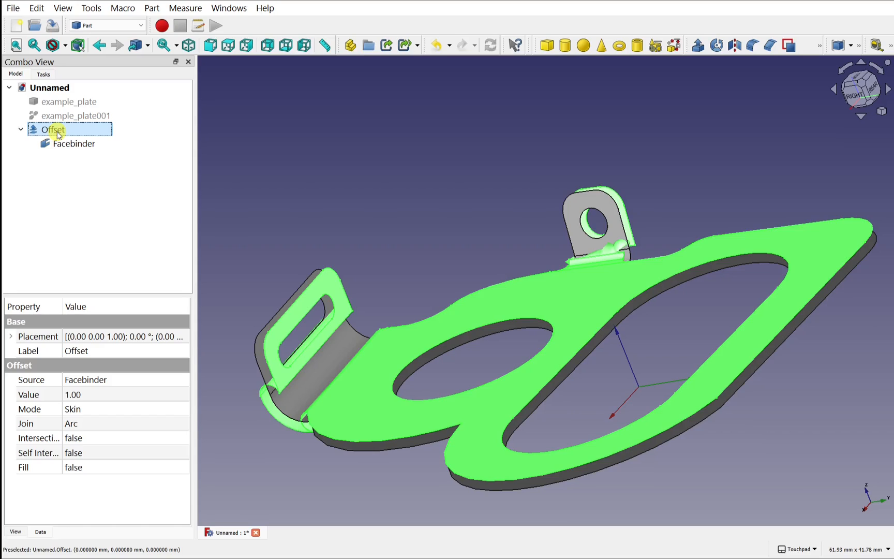
key("space")
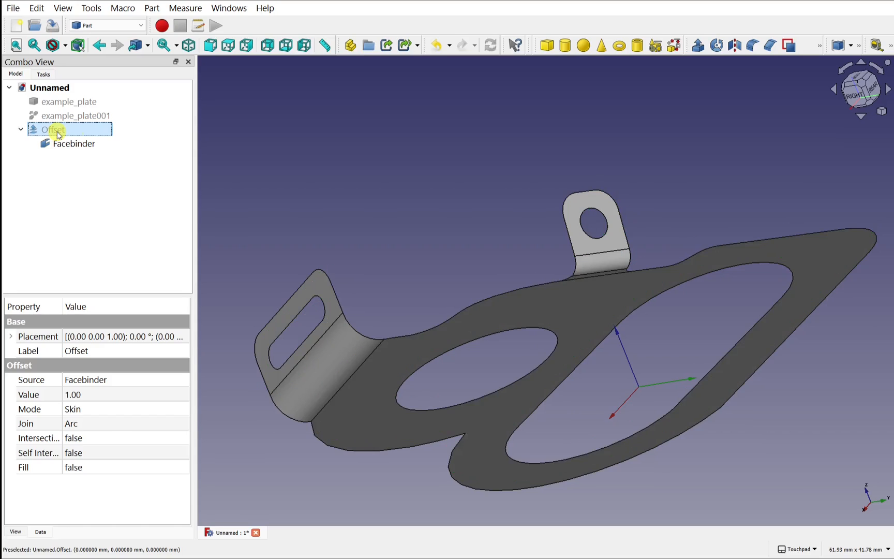
Step: Switch to the Draft workbench and downgrade the Facebinder into separate faces
left_click(90, 144)
left_click(93, 27)
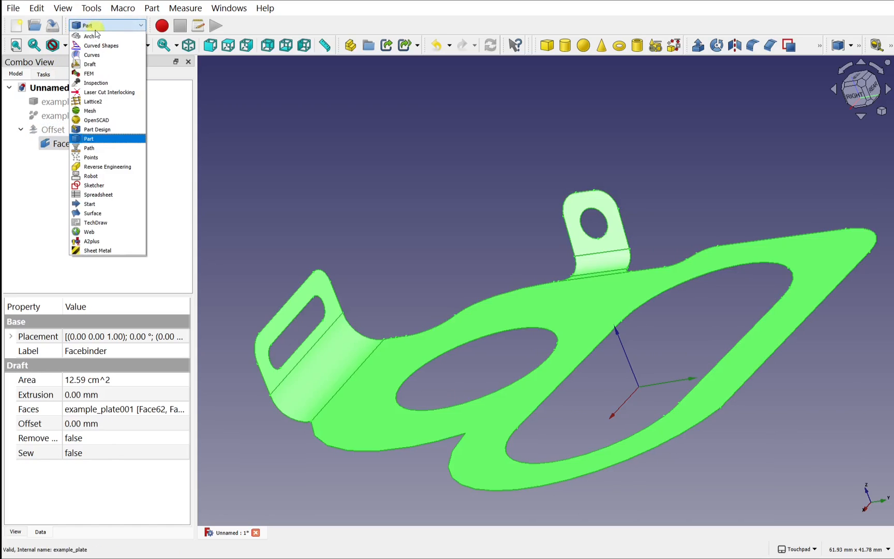
left_click(90, 64)
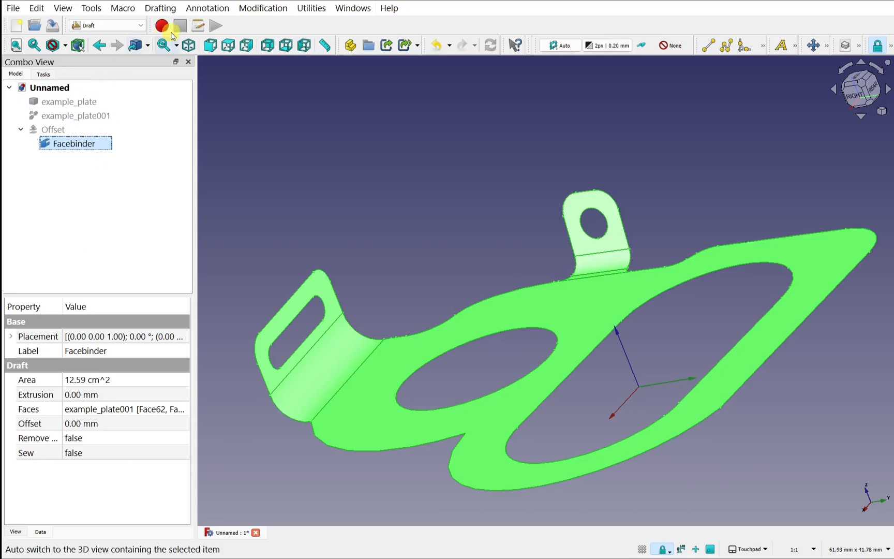
left_click(263, 10)
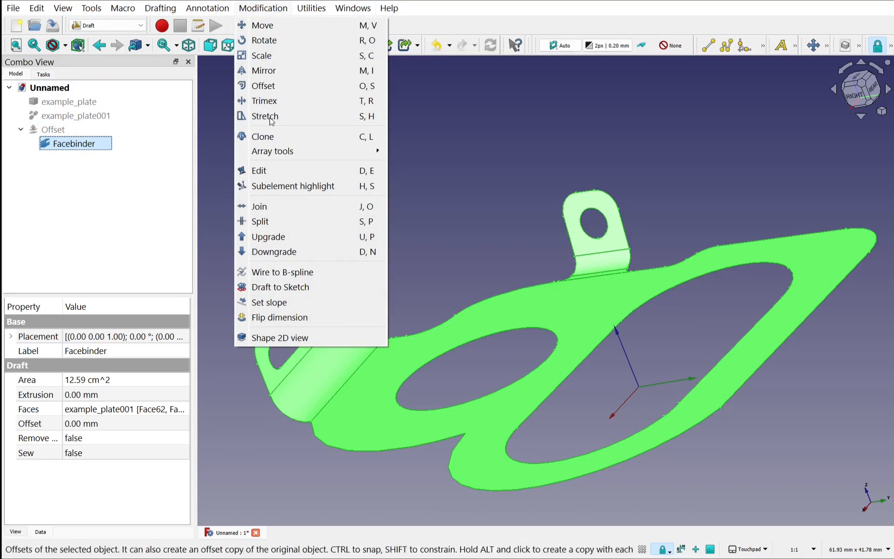
left_click(302, 251)
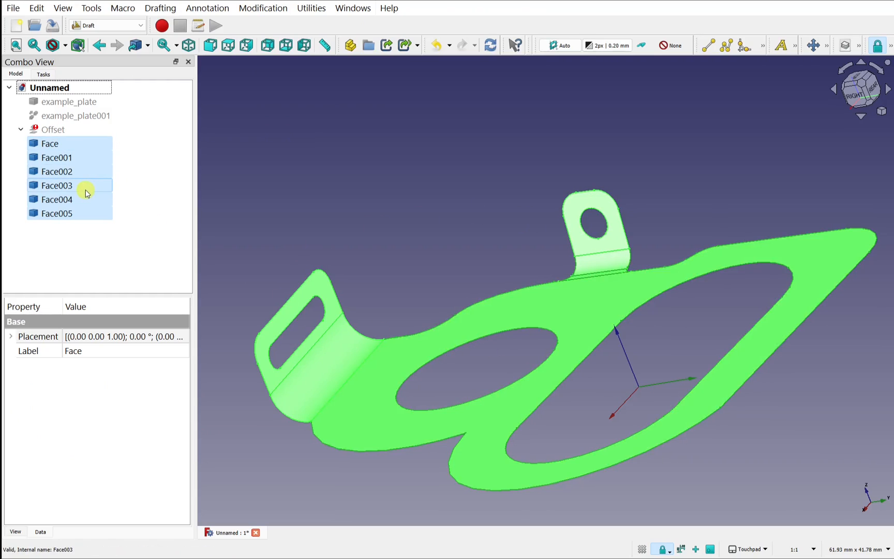
left_click(56, 131)
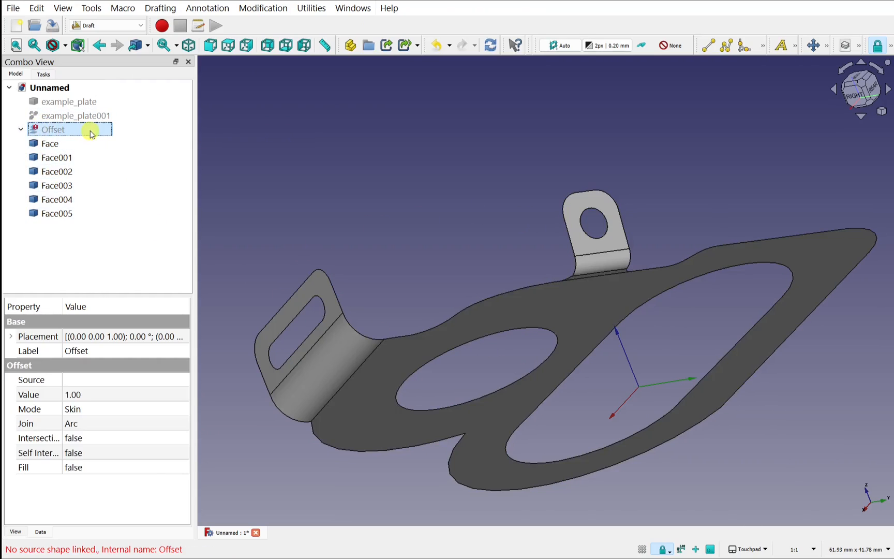
left_click_drag(654, 306, 631, 343, "alt")
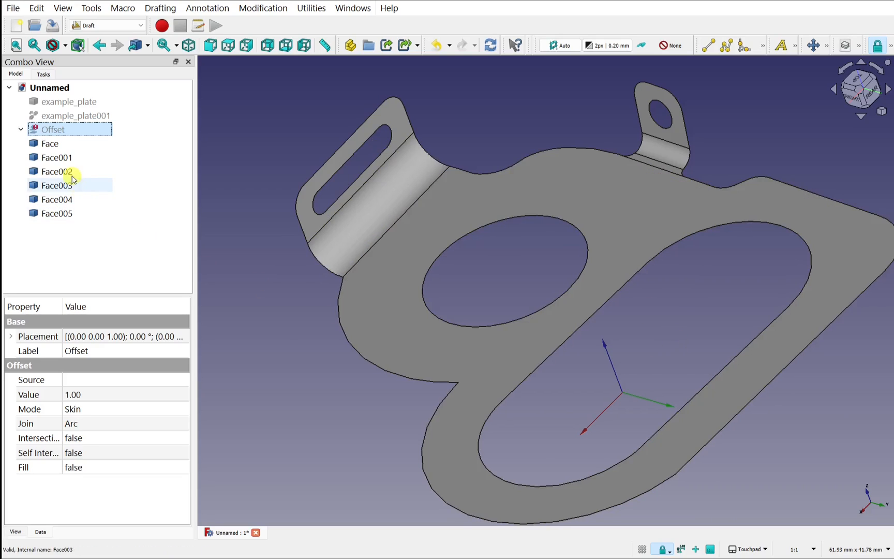
Step: Upgrade all the separate faces, from Face to Face005, into a single shell
left_click(47, 144)
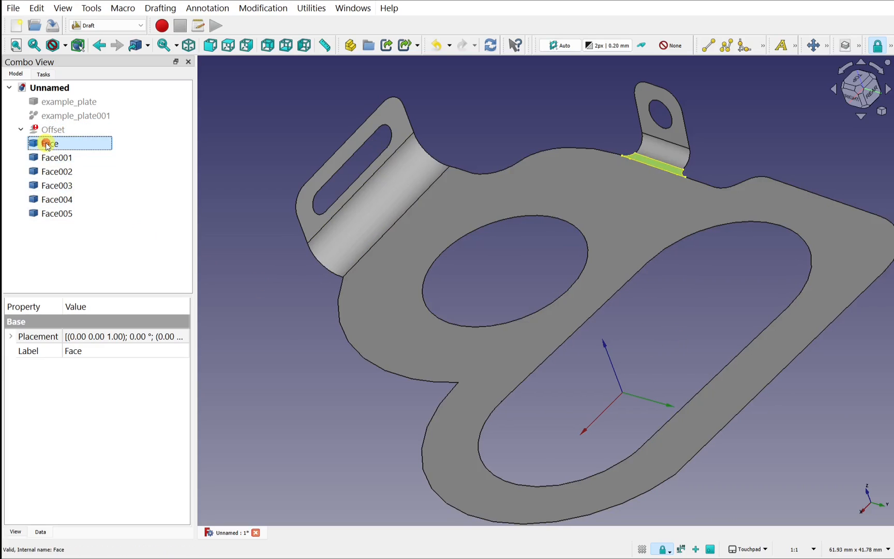
left_click(71, 214, "shift")
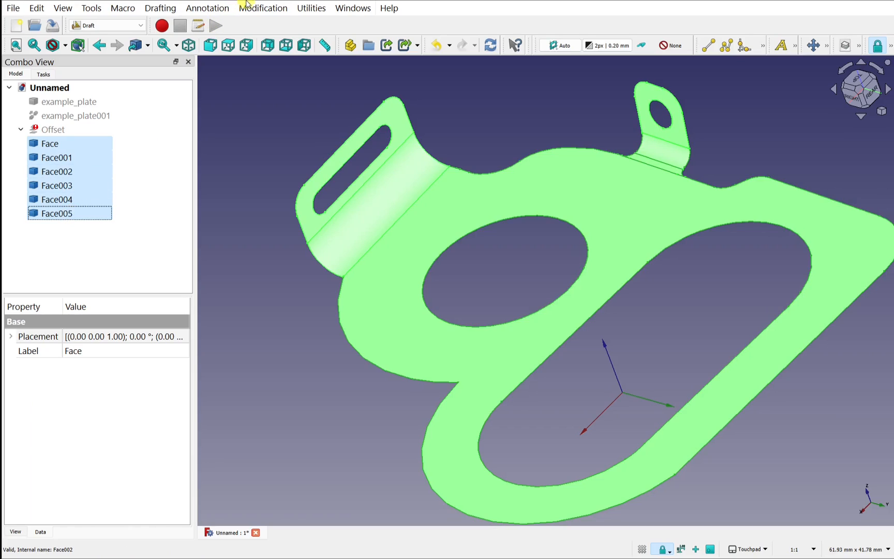
left_click(264, 8)
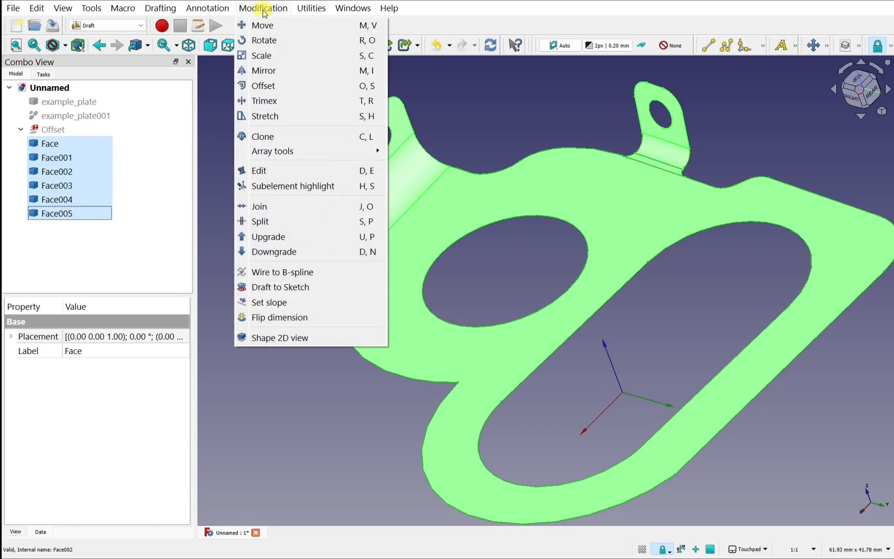
left_click(322, 238)
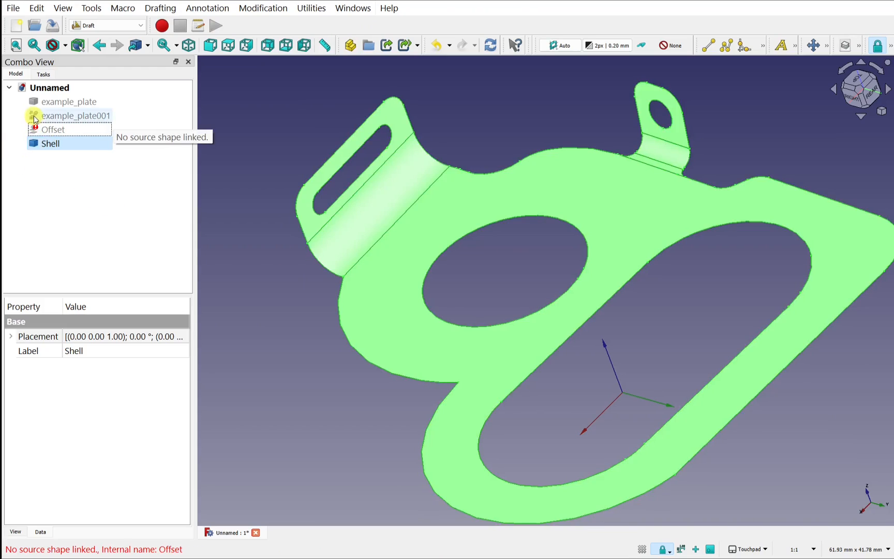
Step: Switch back to the Part workbench and delete the broken Offset object
left_click(107, 28)
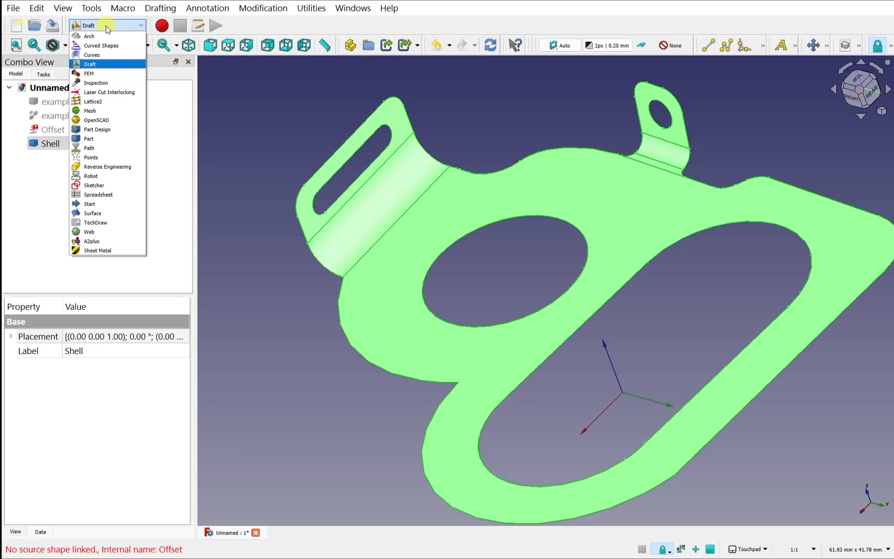
left_click(91, 139)
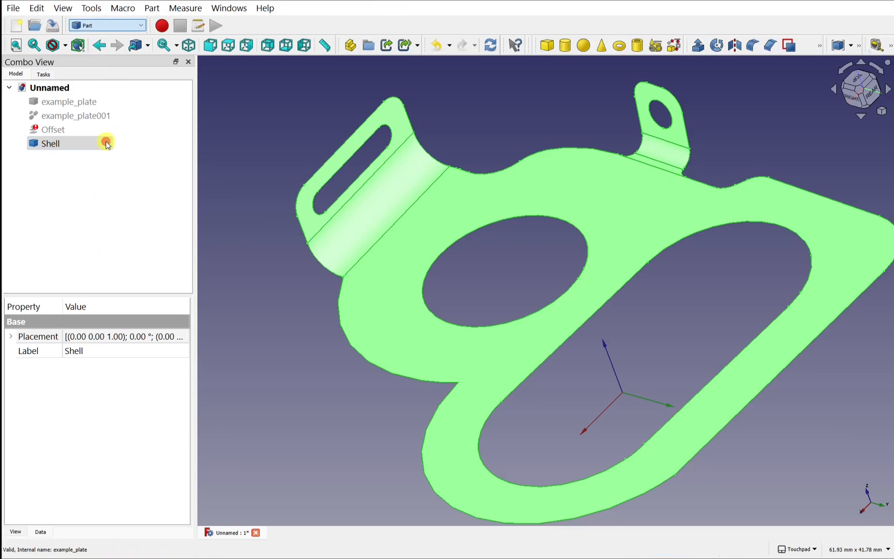
left_click(57, 129)
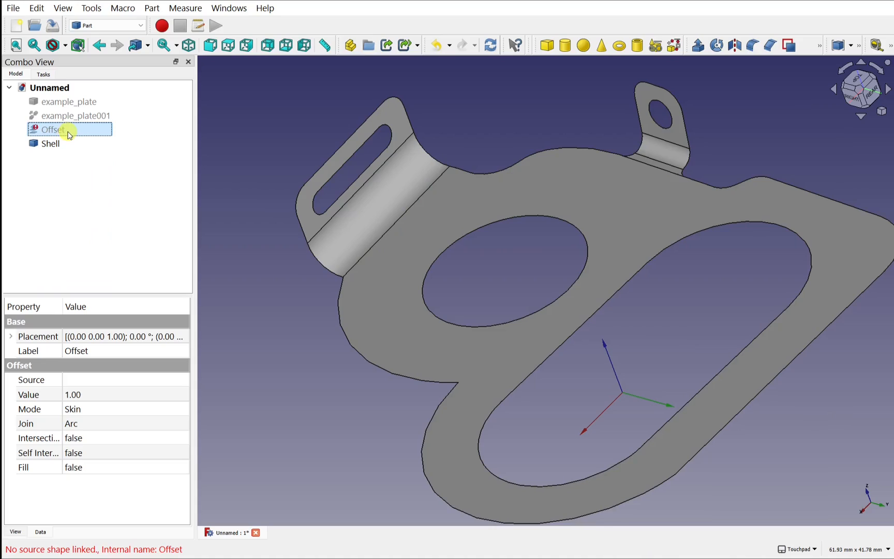
key("Delete")
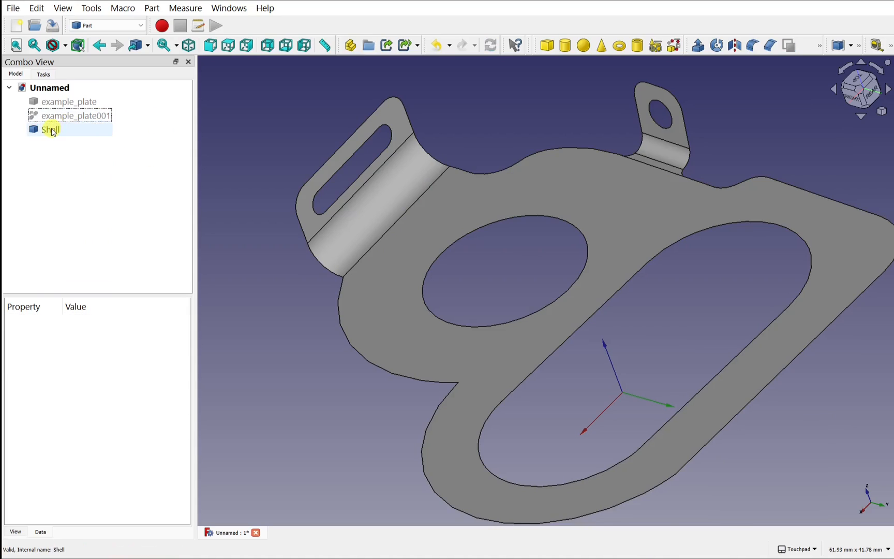
Step: Try a 3D Offset of the Shell at 1.00 mm with Skin mode and Arc join type, inspect the preview and cancel it
left_click(52, 130)
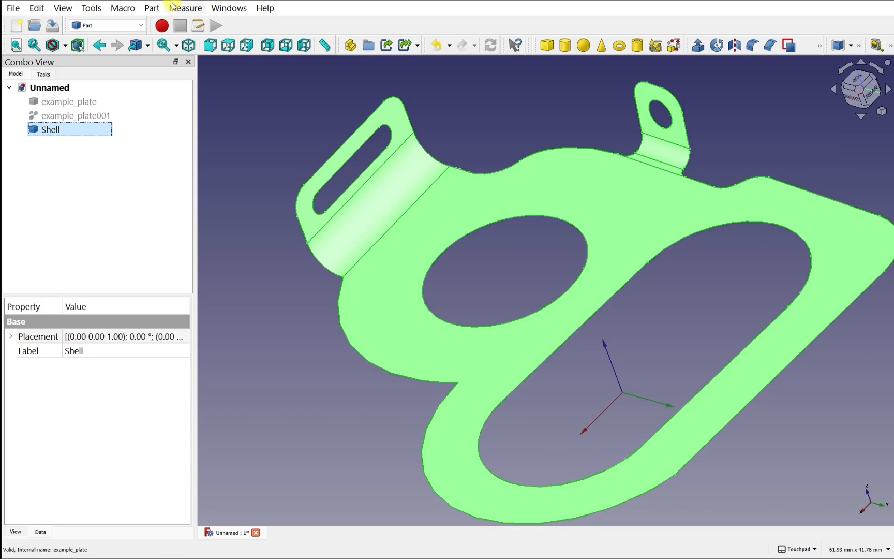
left_click(153, 8)
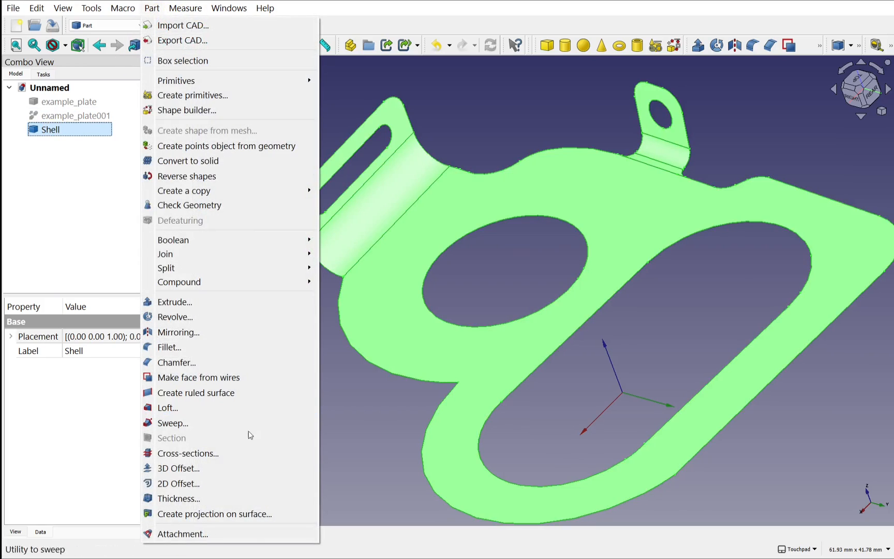
left_click(239, 467)
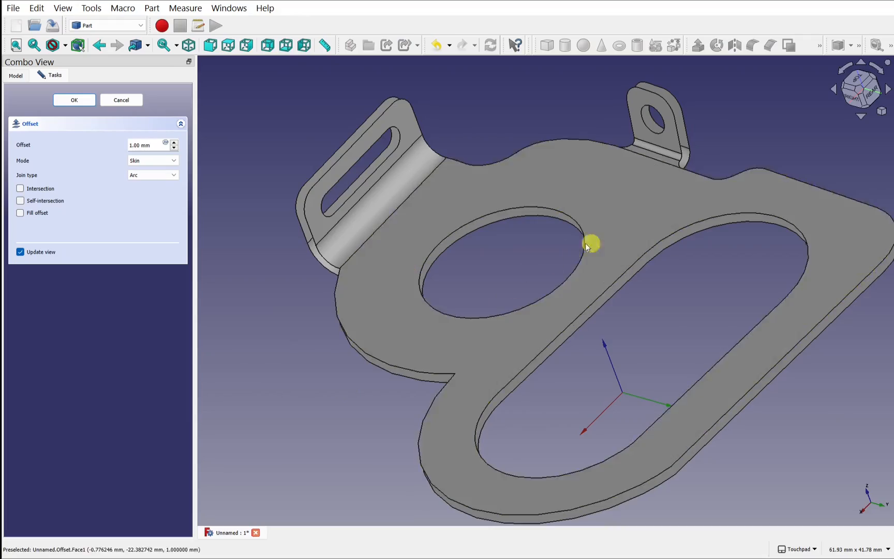
mouse_move(643, 217)
left_mouse_down("shift")
mouse_move(489, 298)
mouse_move(377, 385)
mouse_move(512, 393)
mouse_move(535, 423)
mouse_move(643, 236)
mouse_move(661, 140)
mouse_move(578, 184)
mouse_move(549, 226)
mouse_move(576, 238)
mouse_move(656, 221)
mouse_move(645, 221)
left_mouse_up("shift")
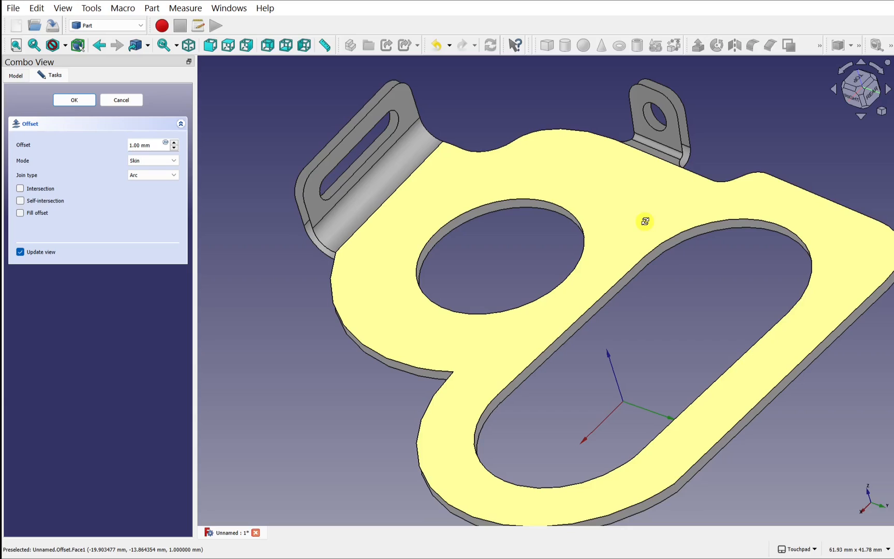
left_click_drag(645, 221, 639, 221, "shift")
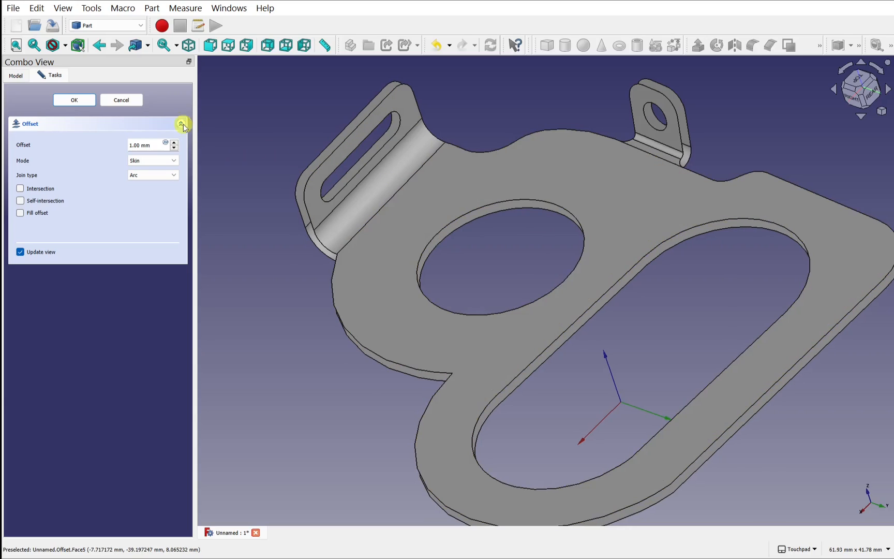
left_click(123, 100)
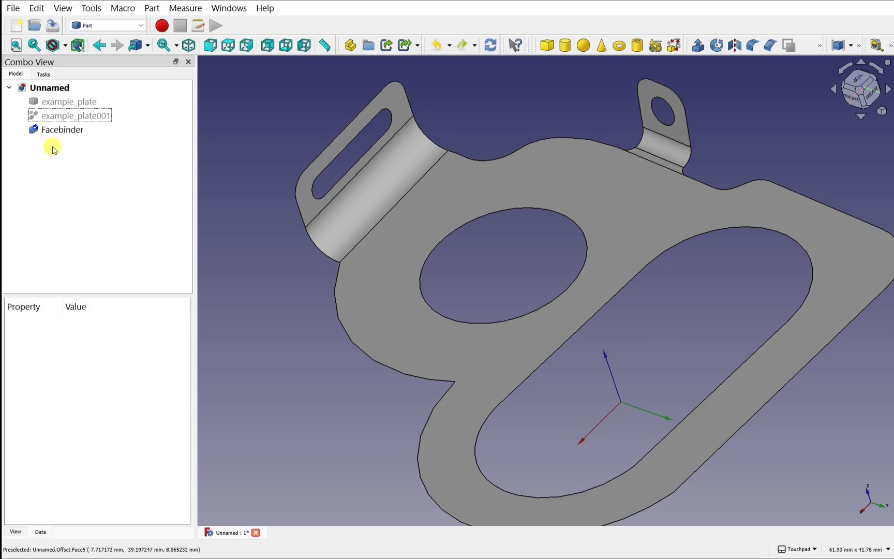
Step: Refresh the restored Facebinder and create a 3D Offset from it at 1.00 mm with Skin mode and Arc join type
left_click(62, 131)
key("ctrl+r")
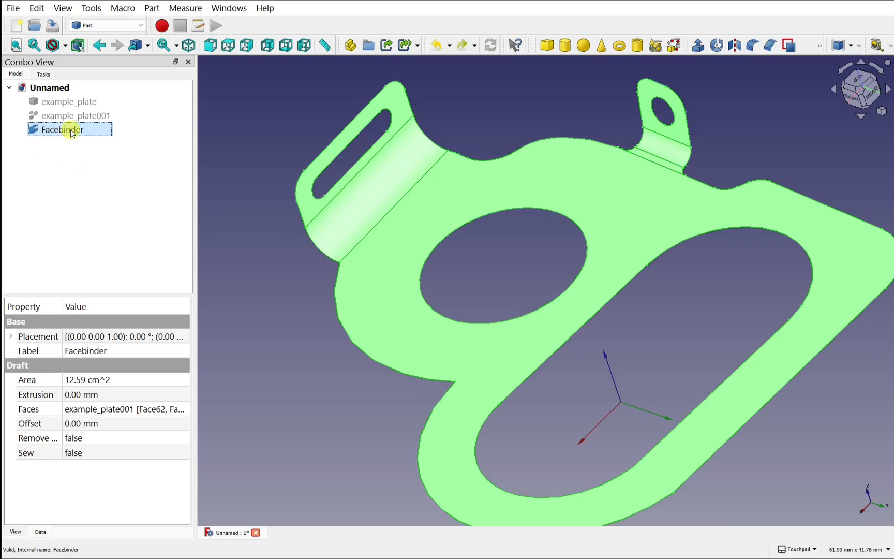
left_click(153, 8)
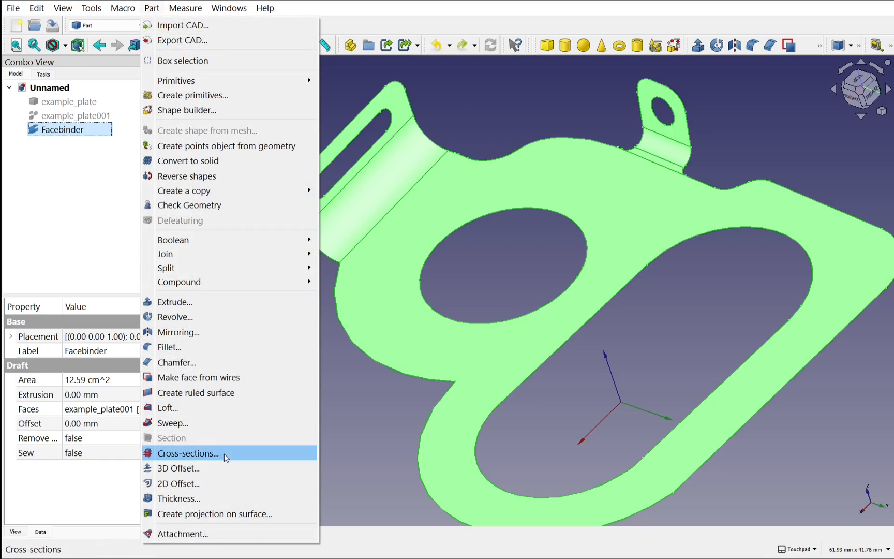
left_click(230, 466)
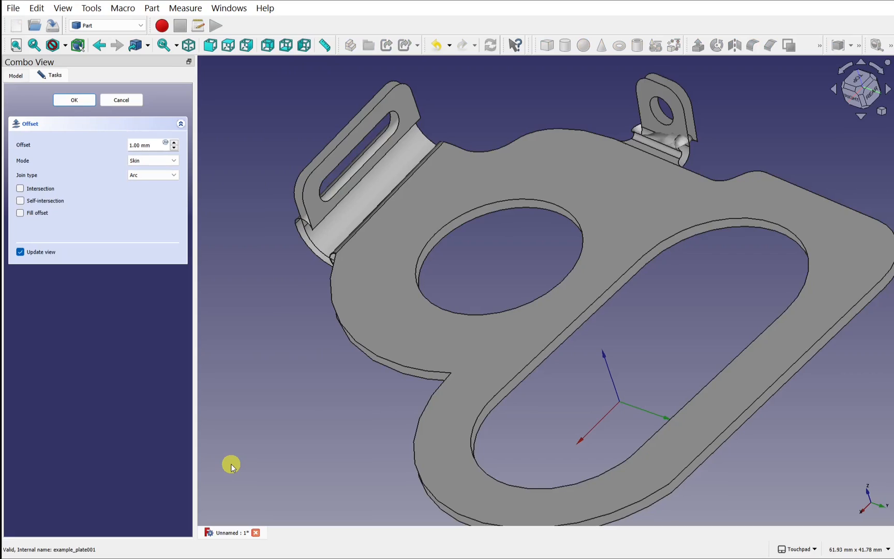
left_click(73, 100)
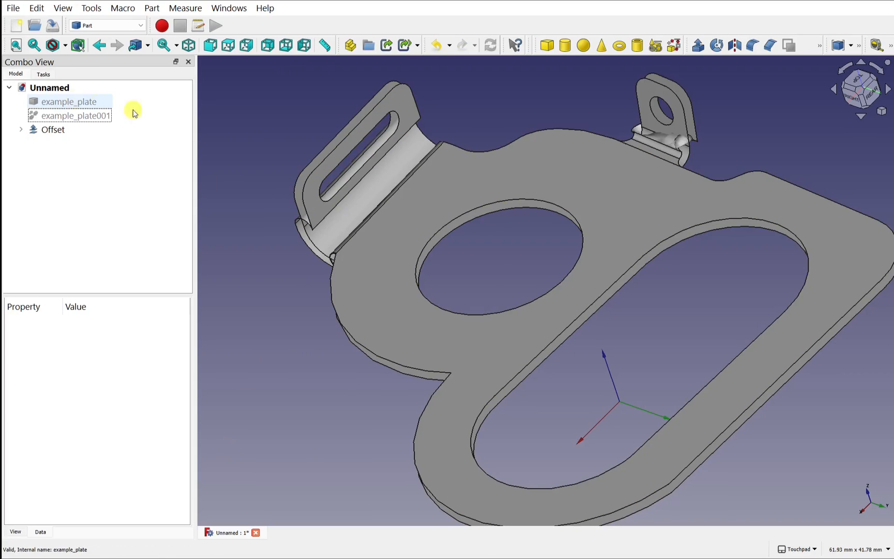
Step: Examine the 3D Offset against its source Facebinder from several angles, checking which side each tab and bend face is offset to
left_click_drag(425, 288, 496, 262, "alt")
scroll(307, 249, "up", 4)
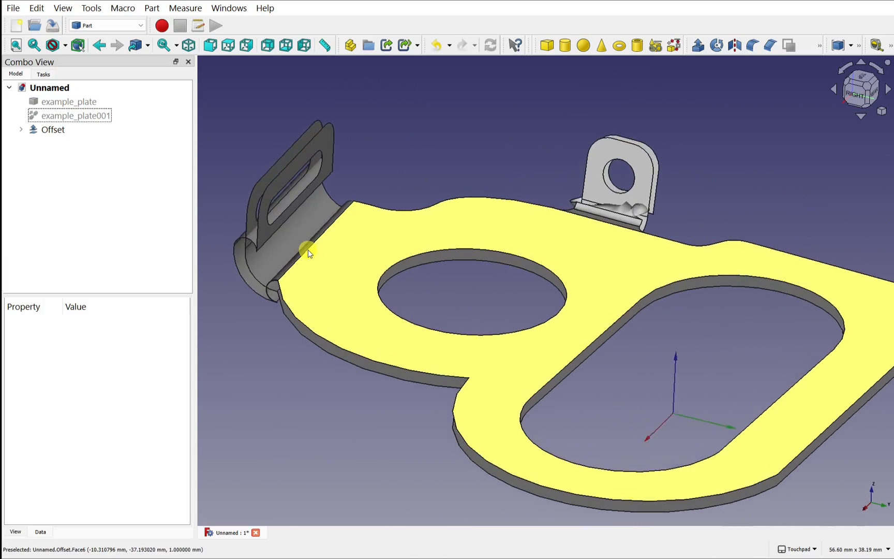
left_click_drag(596, 239, 340, 259, "alt")
left_click(521, 247)
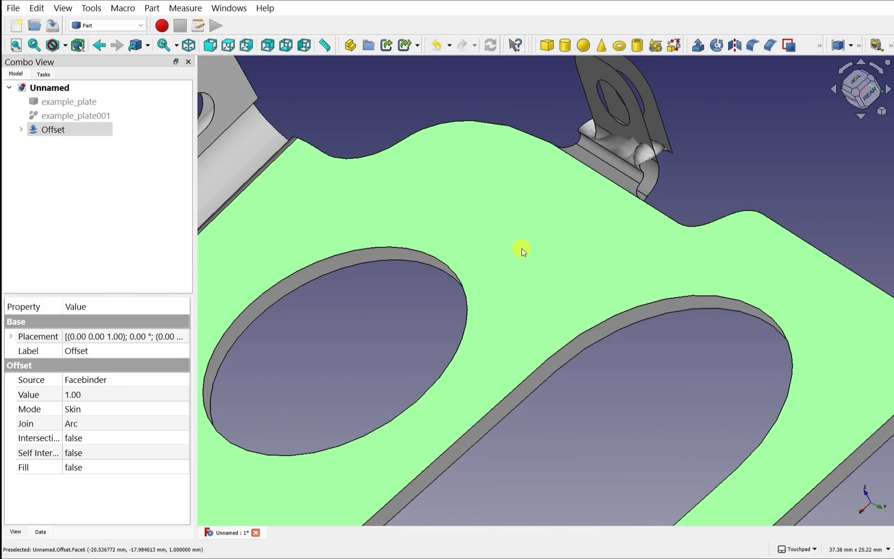
left_click(21, 130)
left_click(67, 146)
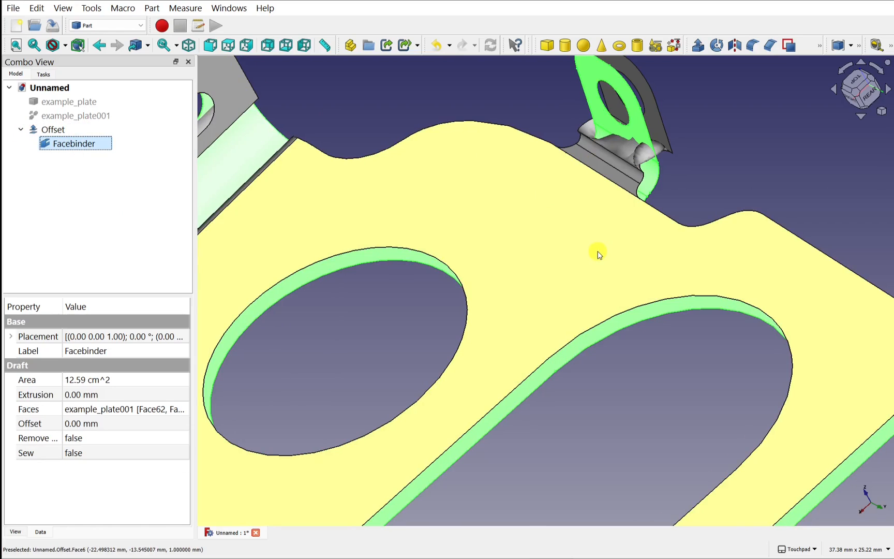
scroll(598, 253, "down", 2)
left_click_drag(387, 380, 550, 331, "alt")
left_click_drag(441, 289, 483, 349, "shift")
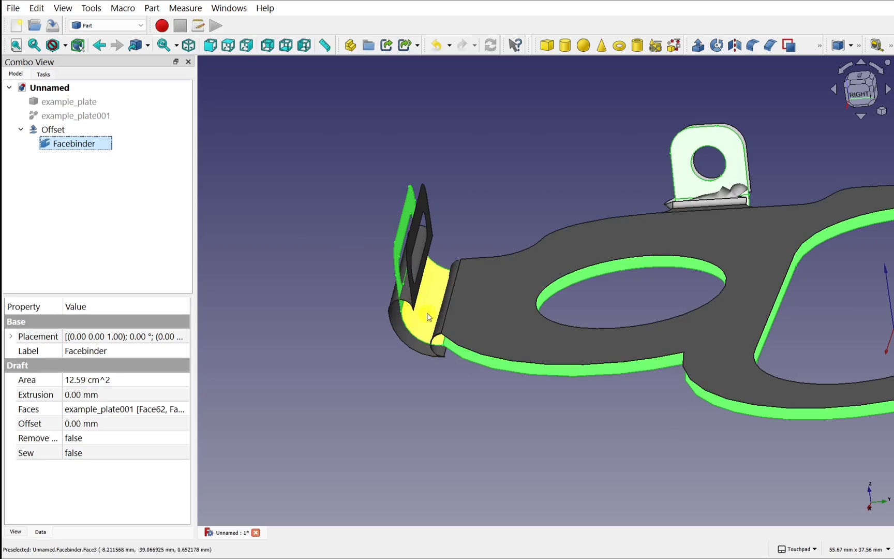
left_click_drag(649, 235, 563, 299, "alt")
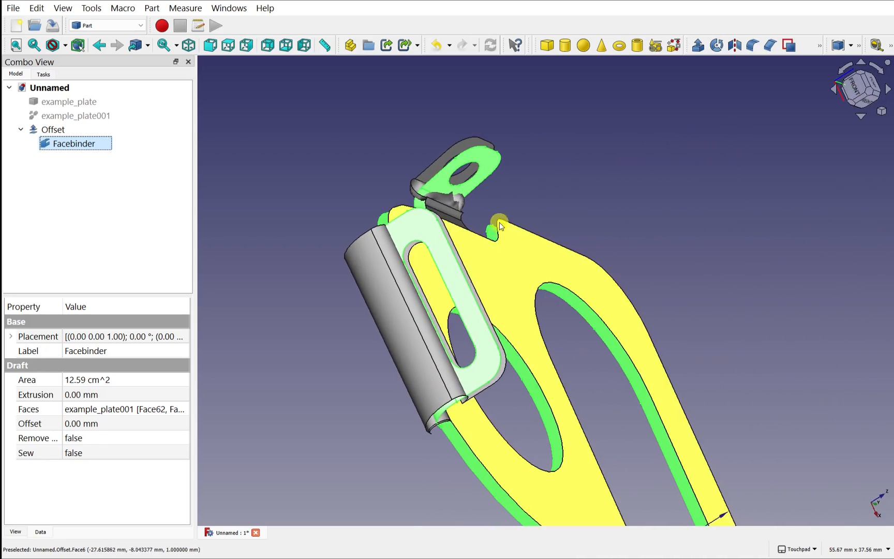
left_click_drag(487, 168, 583, 323, "alt")
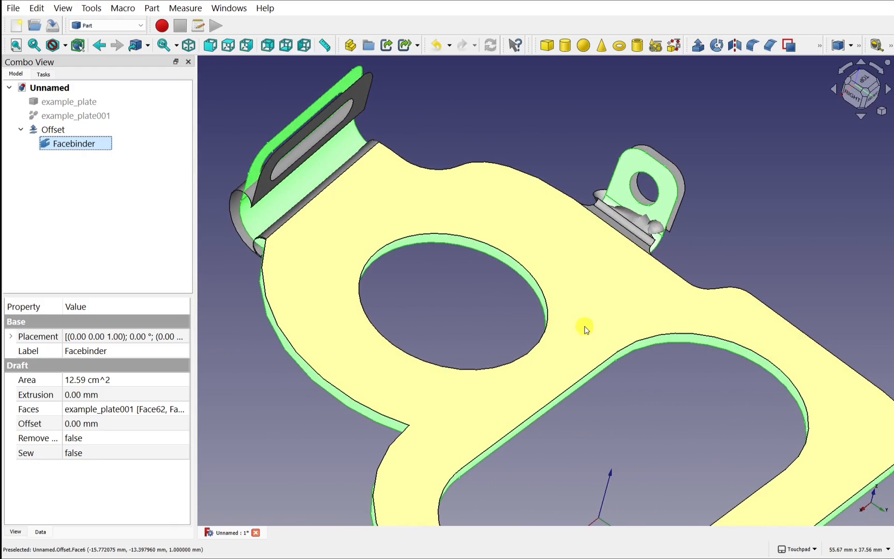
Step: With the Offset hidden, create a Draft Facebinder from the slotted tab's bend face and the holed tab's flat face, and hide the original Facebinder
left_click(44, 130)
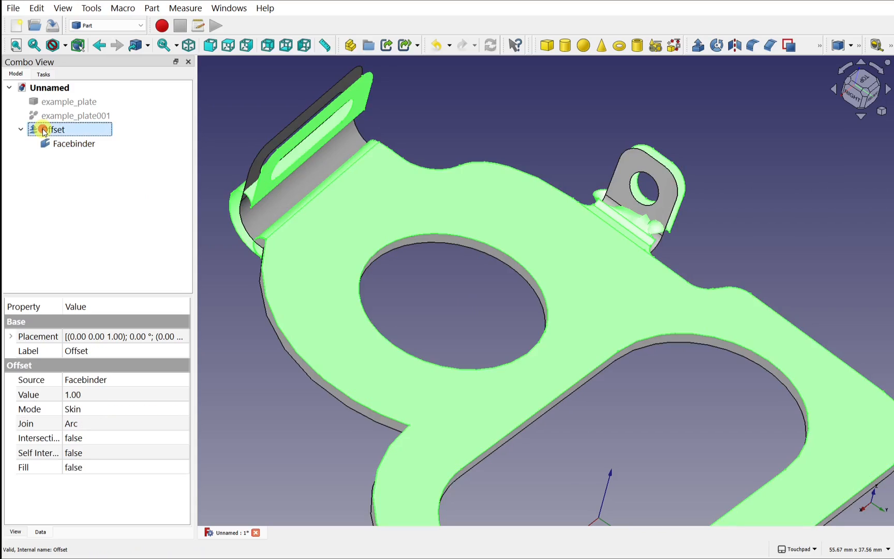
left_click(333, 166)
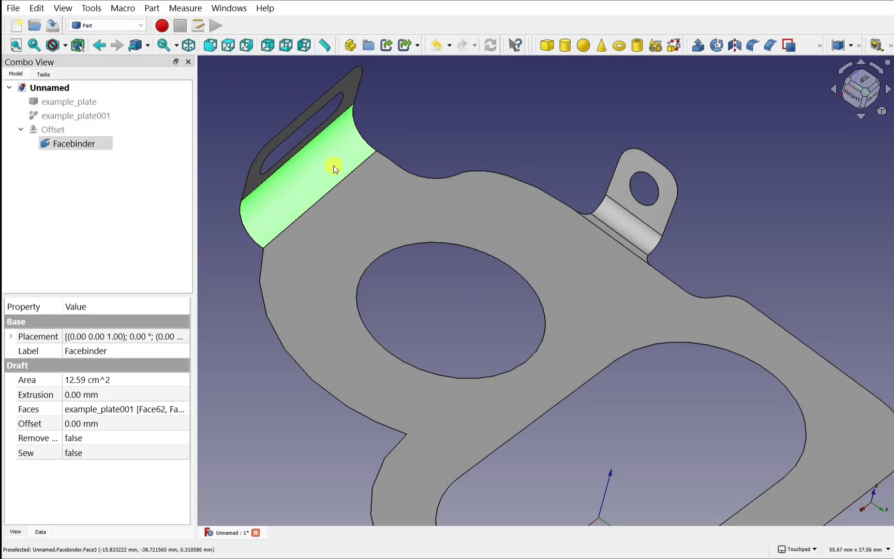
left_click(621, 185, "ctrl")
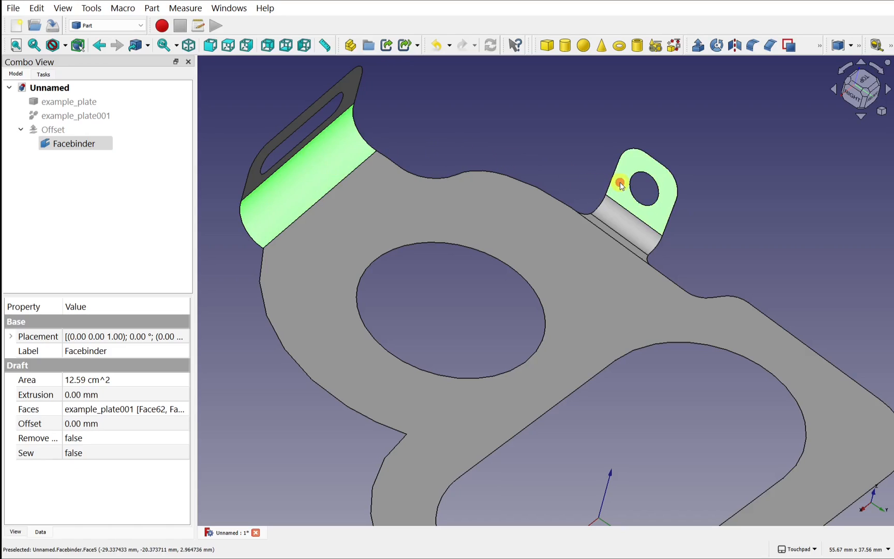
left_click(99, 26)
left_click(99, 64)
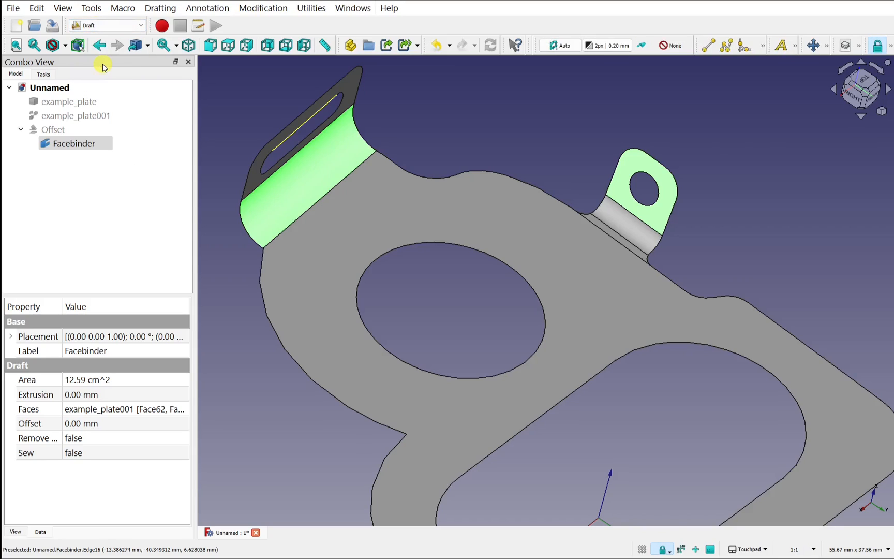
left_click(175, 9)
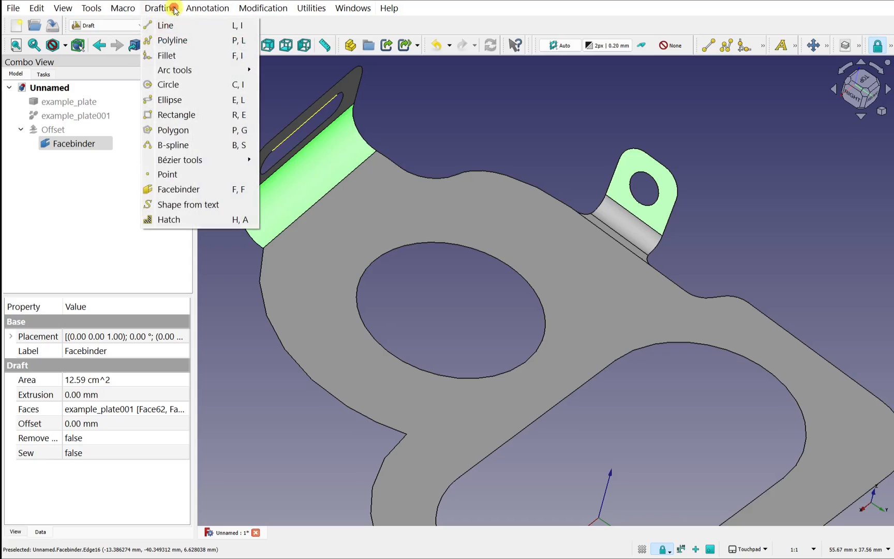
left_click(179, 190)
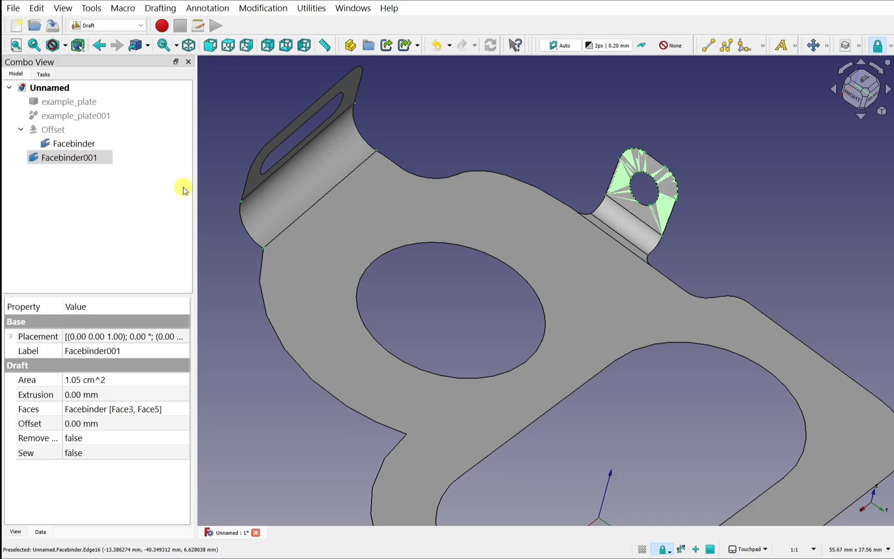
left_click(83, 144)
key("space")
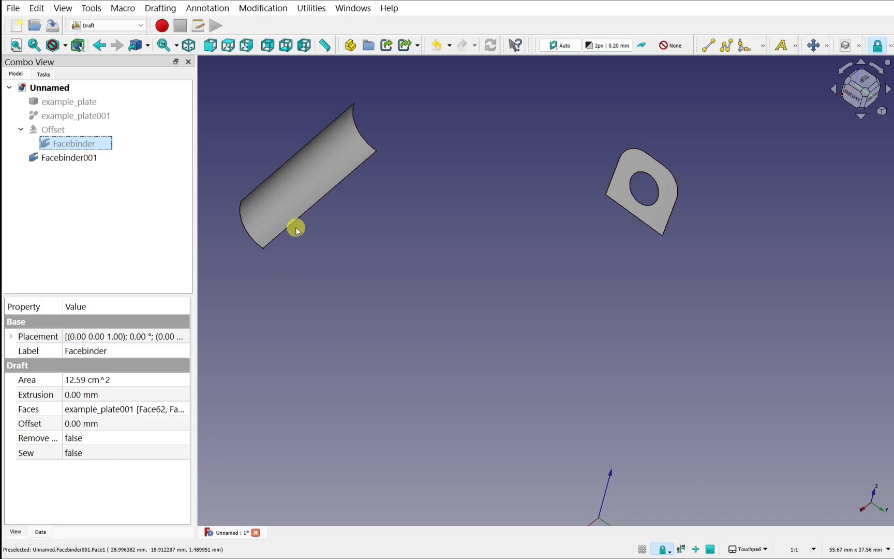
Step: Rename the new two-face Facebinder as FacebinderFlip and hide it
left_click(74, 158)
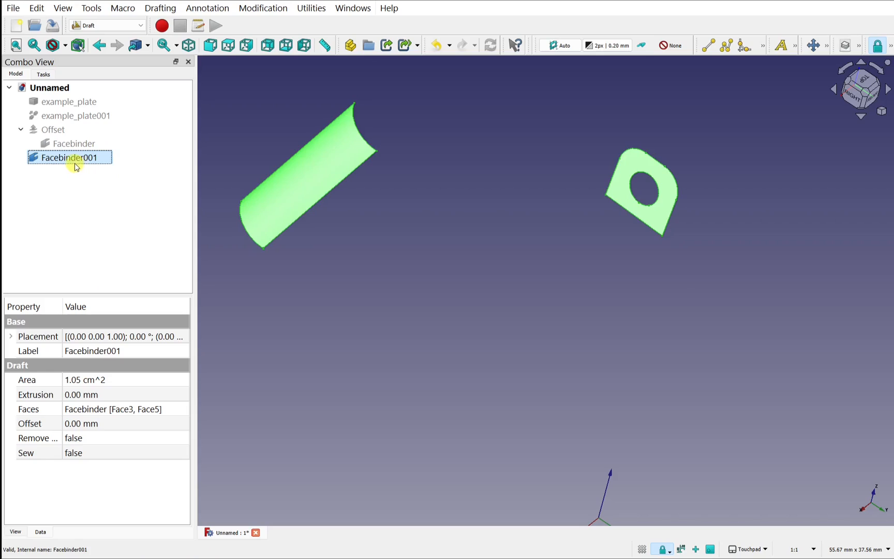
right_click(74, 163)
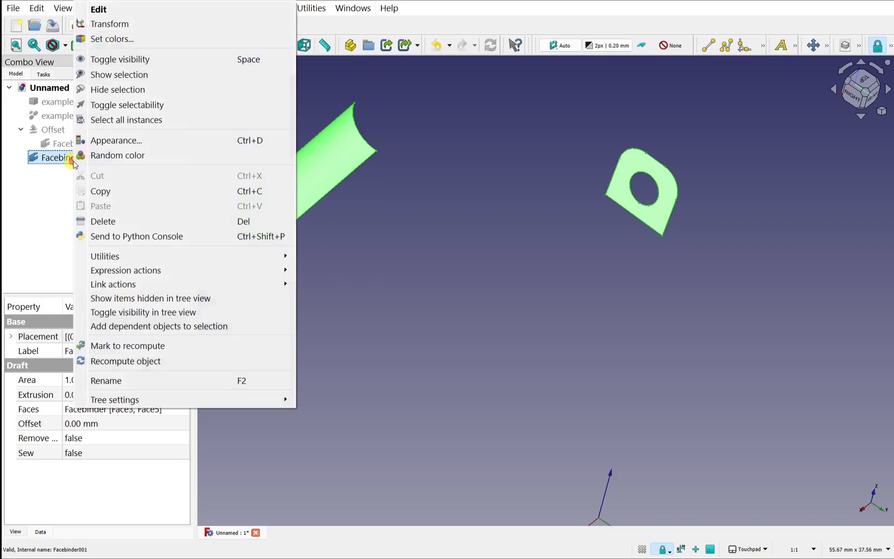
left_click(154, 382)
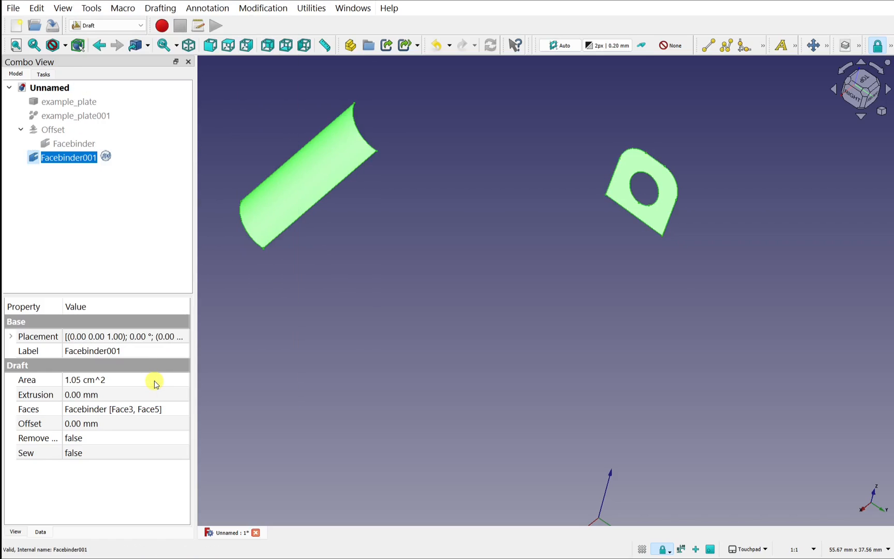
key("End")
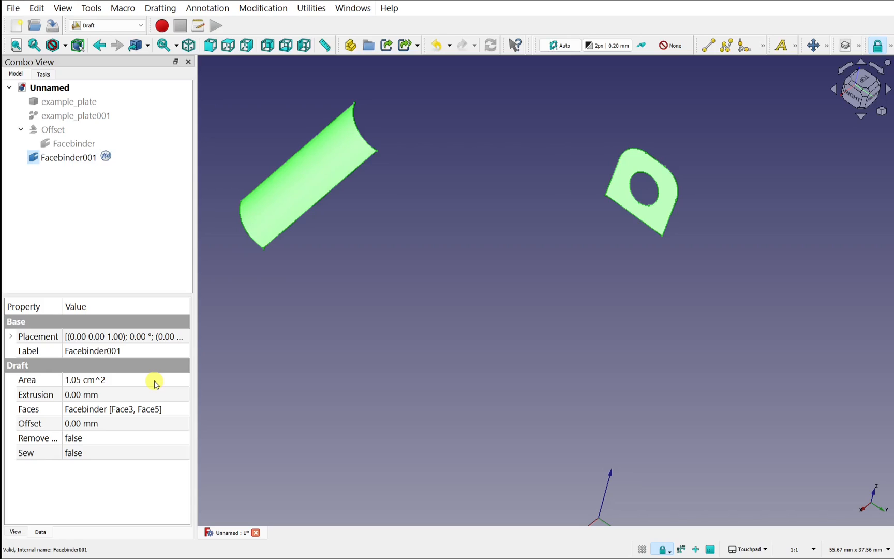
key("BackSpace")
type("Flip")
key("Return")
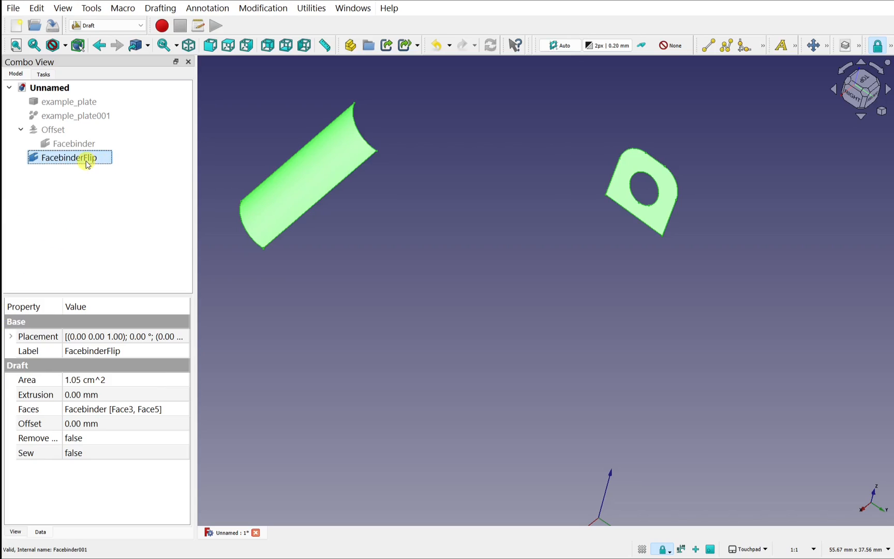
key("space")
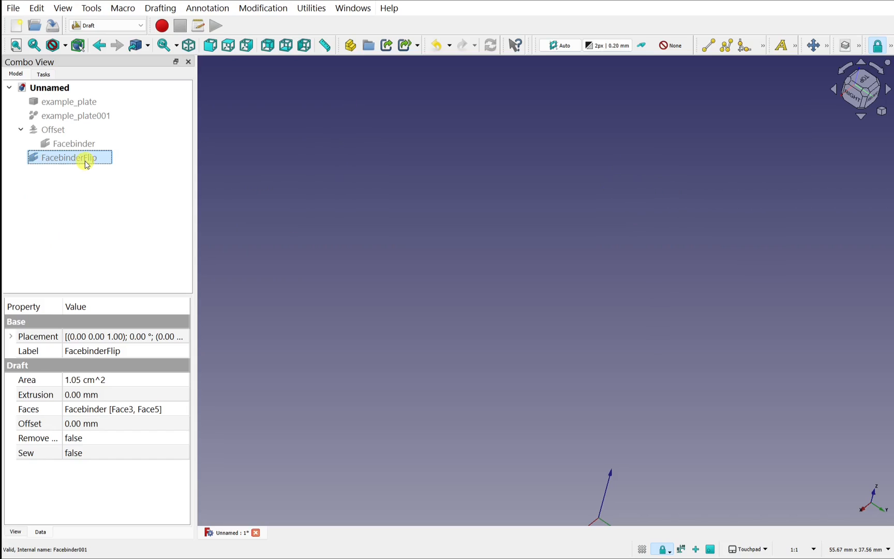
Step: Show the original Facebinder again and compare it with the Offset by toggling the Offset's visibility, leaving the Offset hidden
left_click(65, 146)
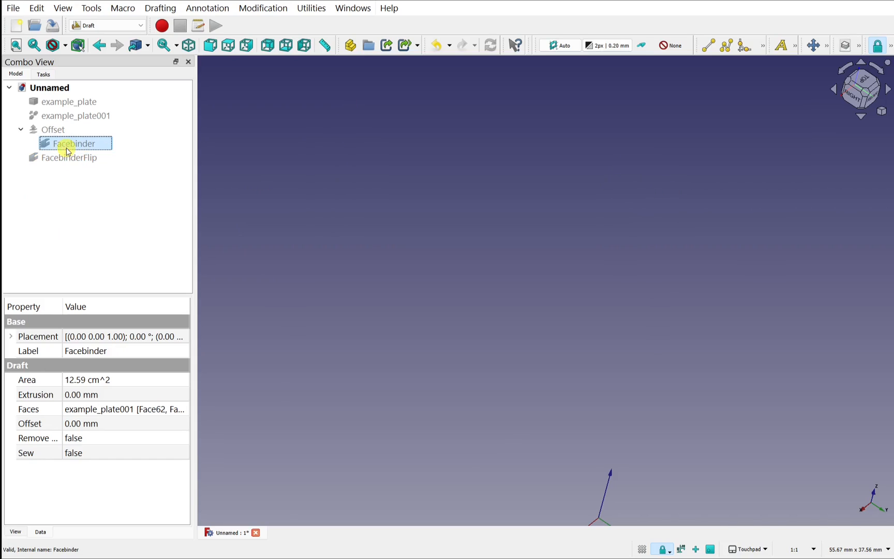
key("space")
left_click(46, 132)
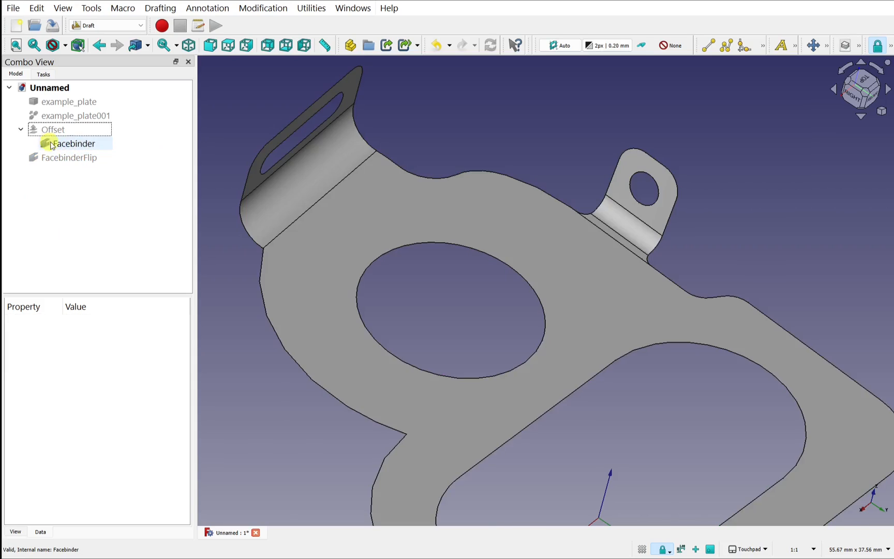
key("space")
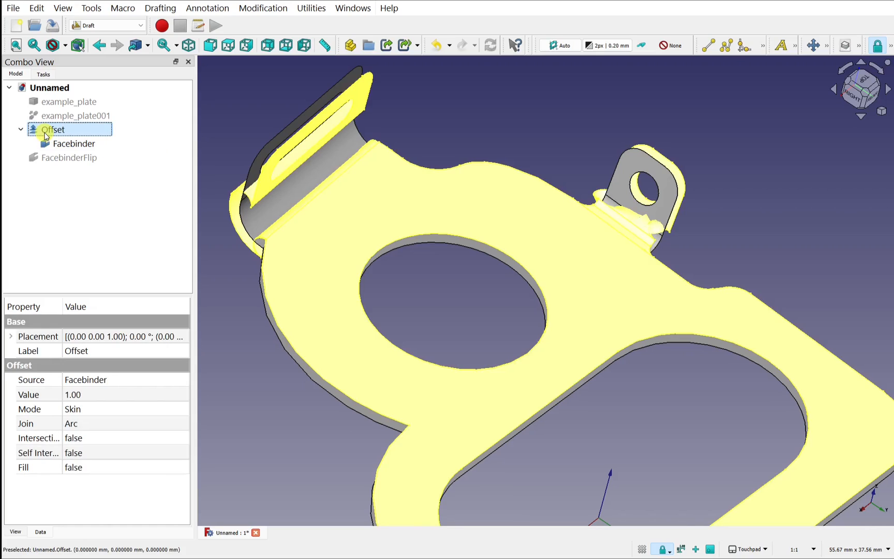
key("space")
key("space")
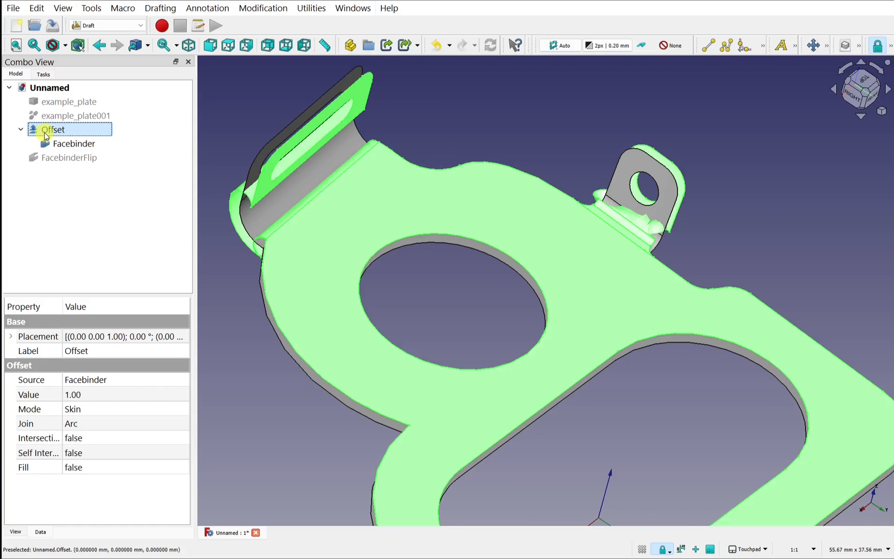
key("space")
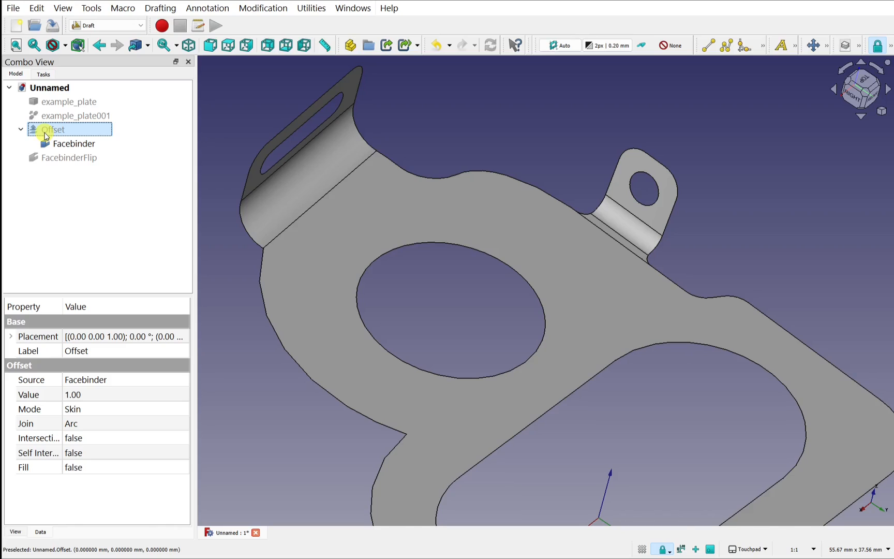
key("space")
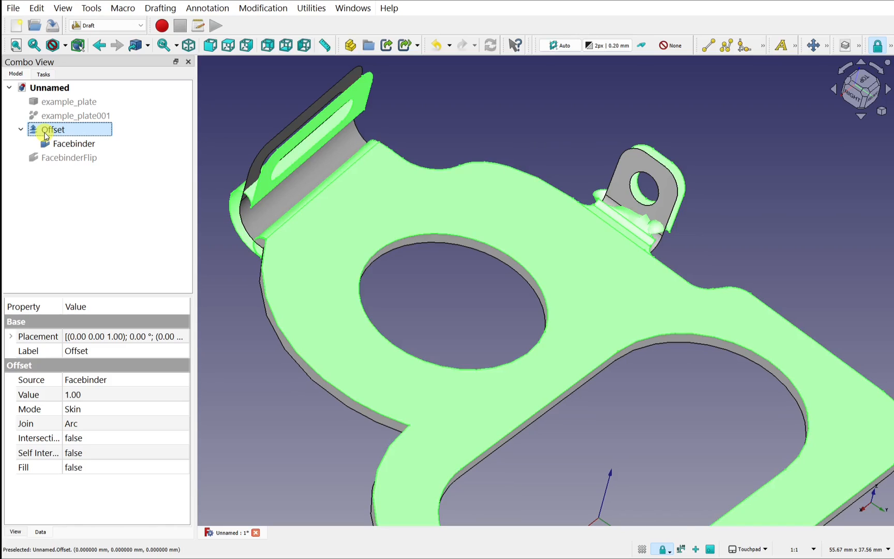
key("space")
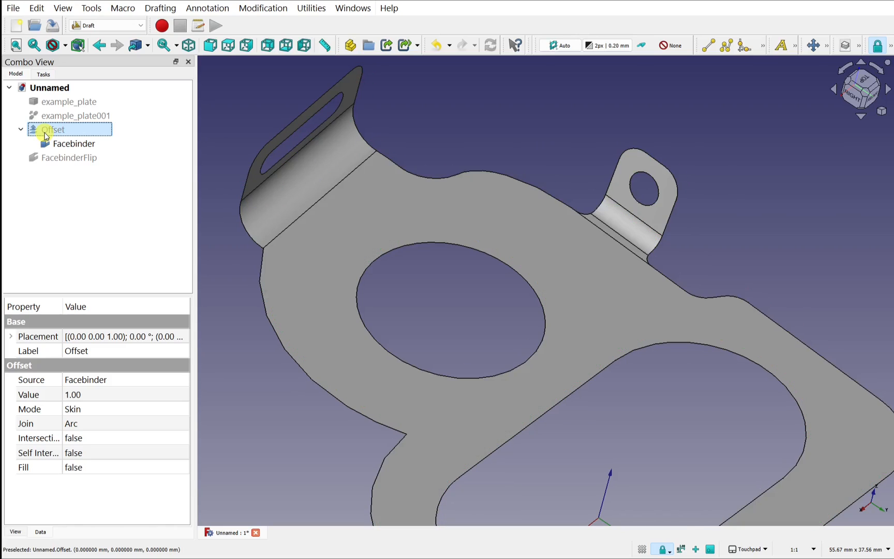
Step: Create a second Facebinder from the slotted tab's flat face, the main plate, and the holed tab's strip and bend faces, and hide the original
left_click(358, 84)
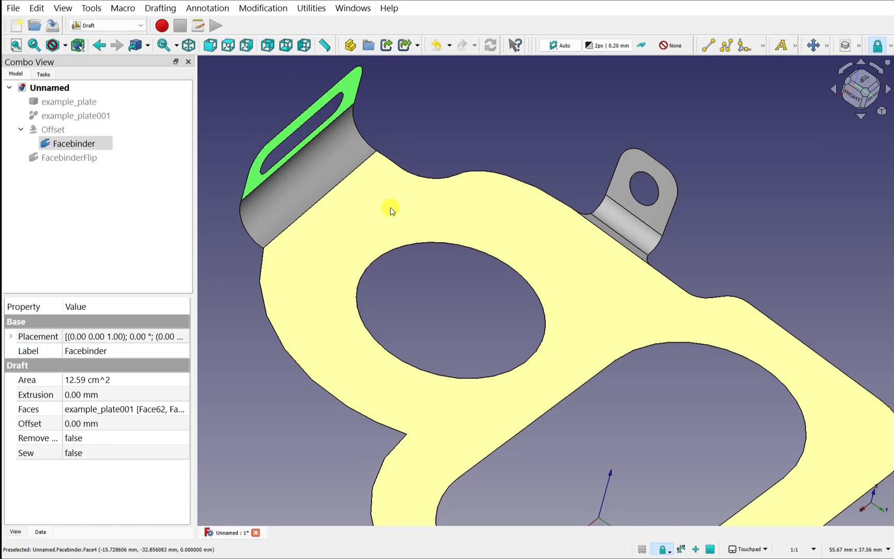
left_click(392, 206, "ctrl")
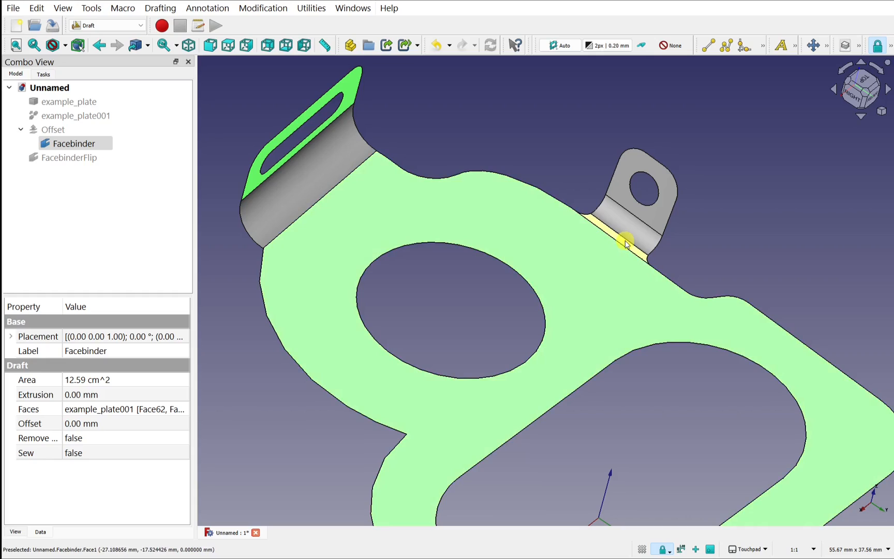
left_click(636, 235, "ctrl")
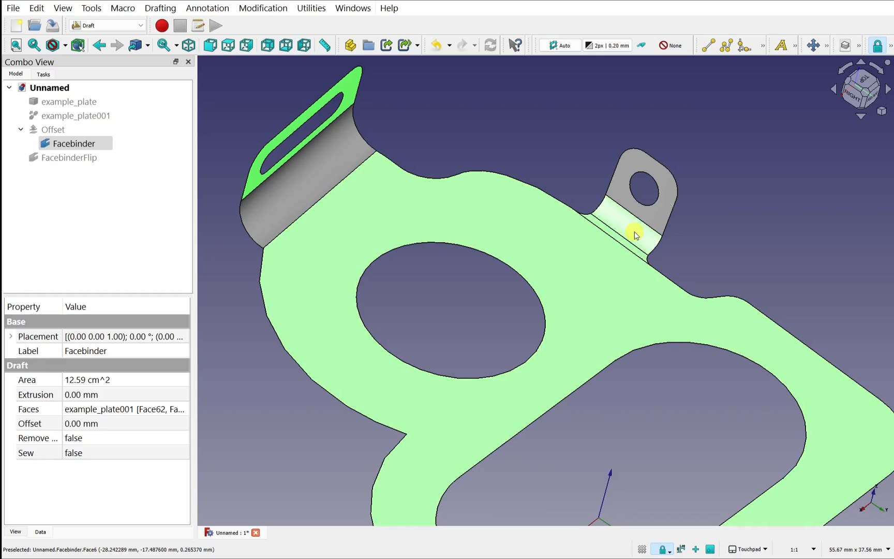
left_click(153, 9)
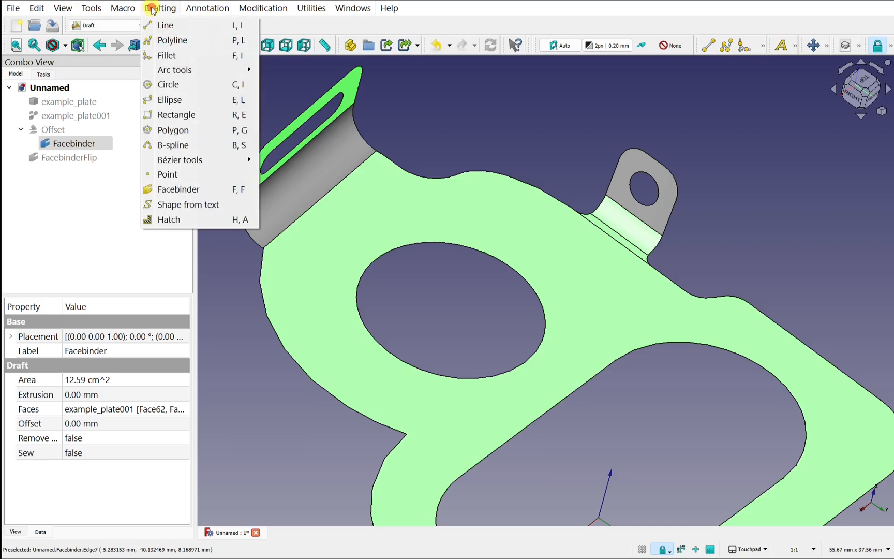
left_click(204, 188)
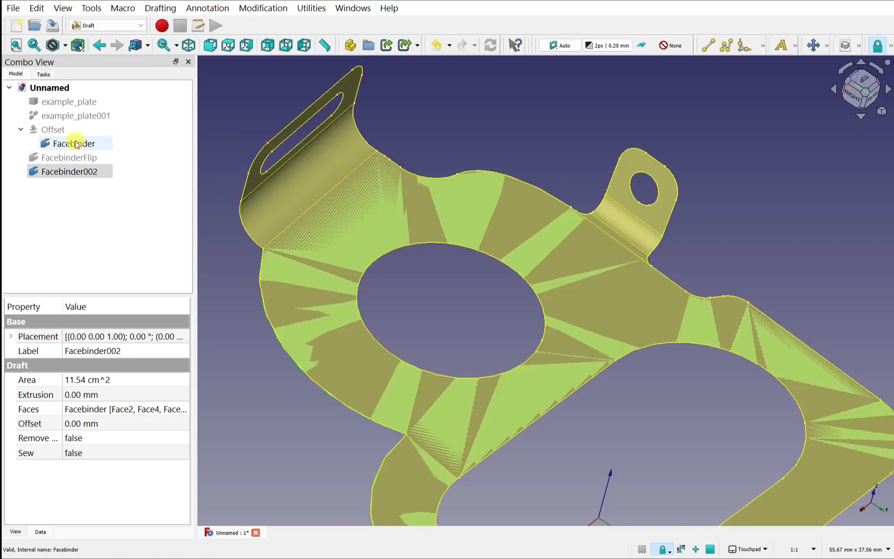
left_click(76, 144)
key("space")
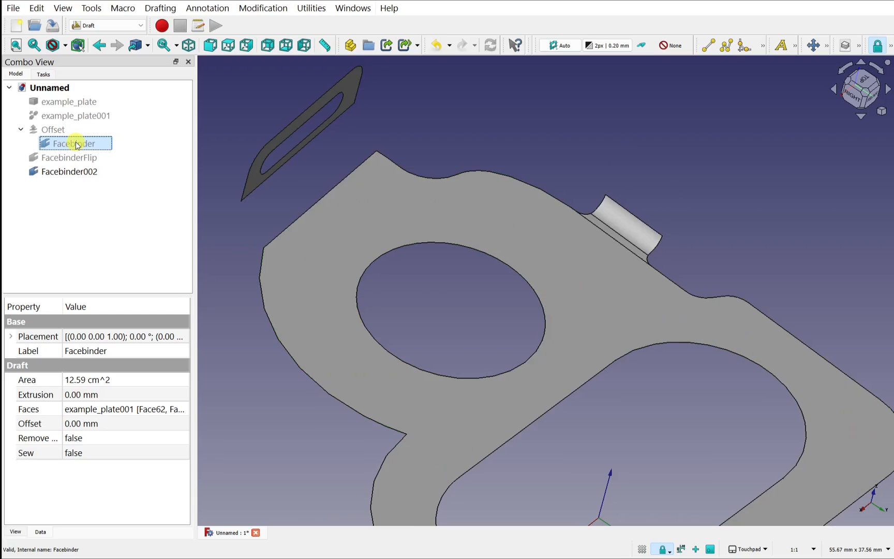
Step: Switch to the Part workbench and make FacebinderFlip visible alongside Facebinder002
scroll(609, 334, "down", 3)
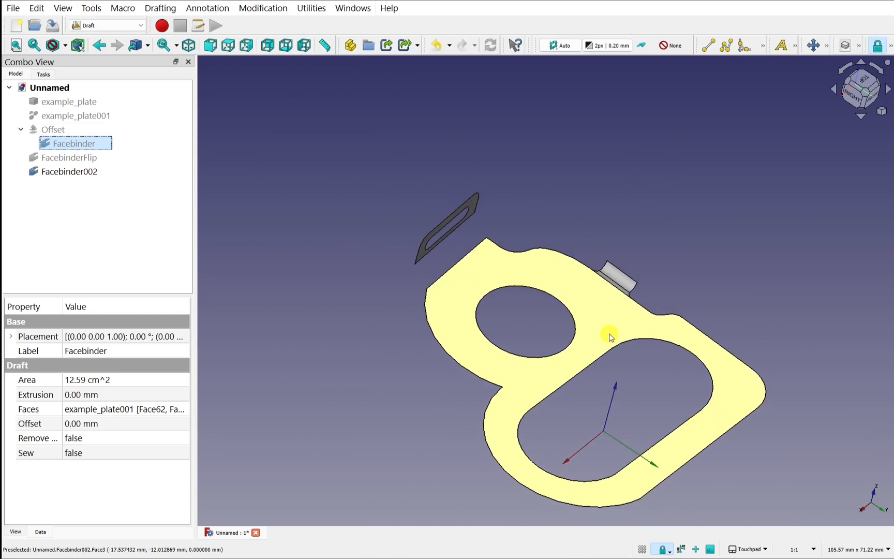
left_click_drag(616, 346, 582, 346, "shift")
left_click(84, 171)
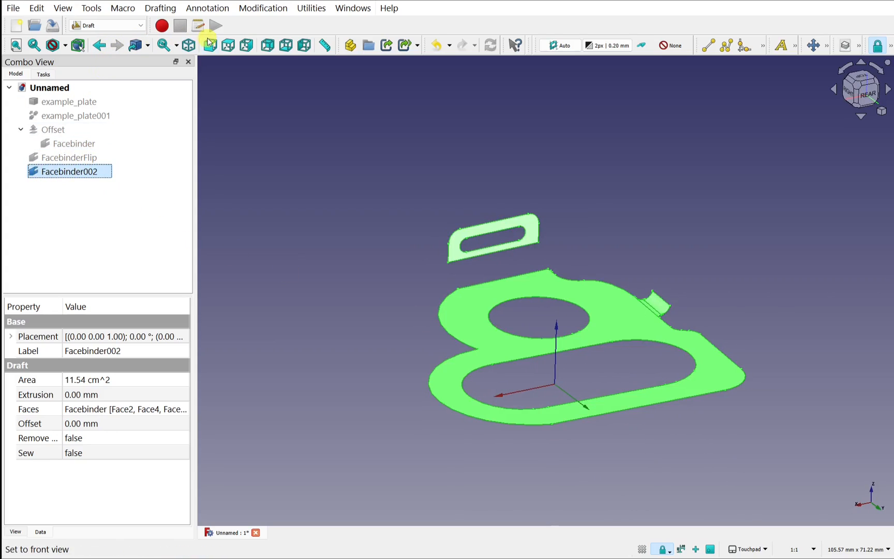
left_click(121, 26)
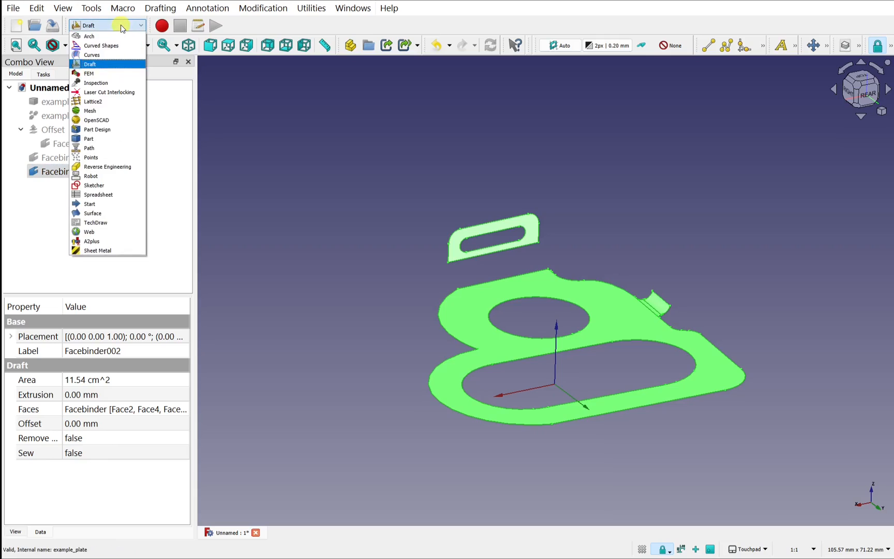
left_click(127, 137)
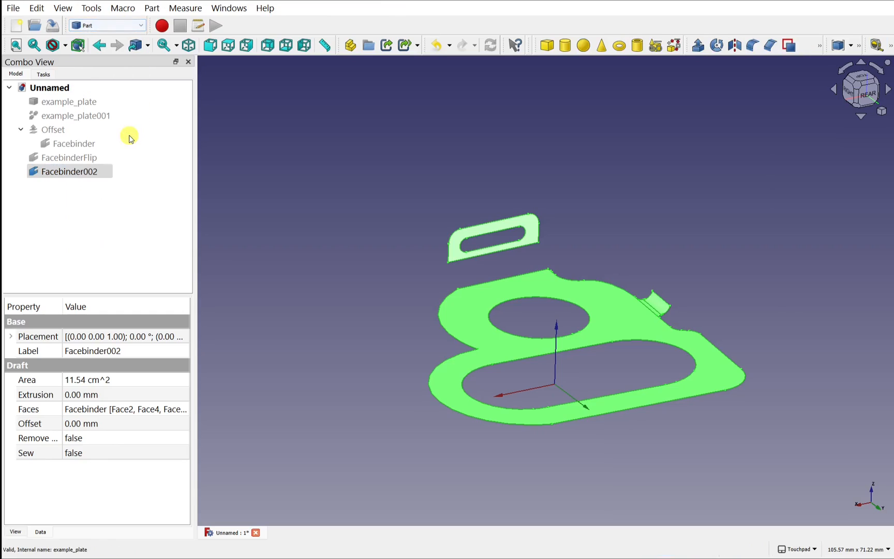
left_click(70, 174)
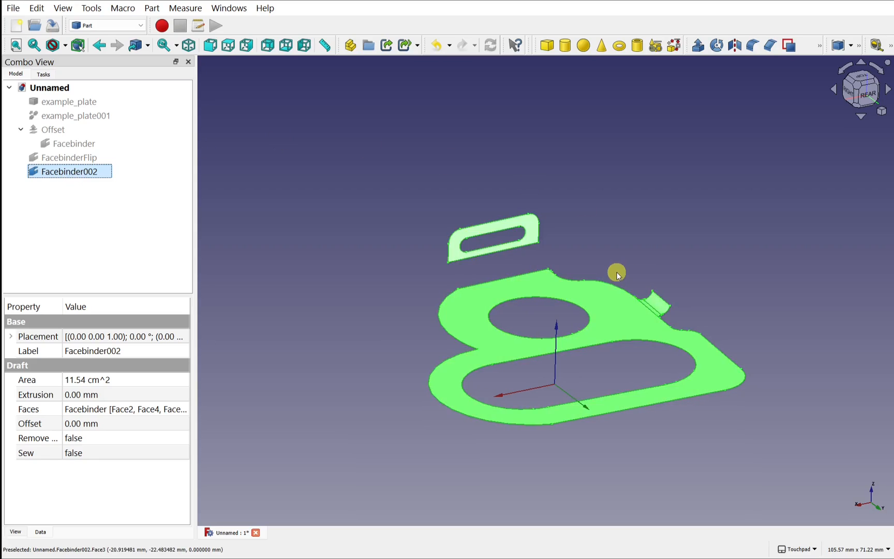
left_click(81, 160)
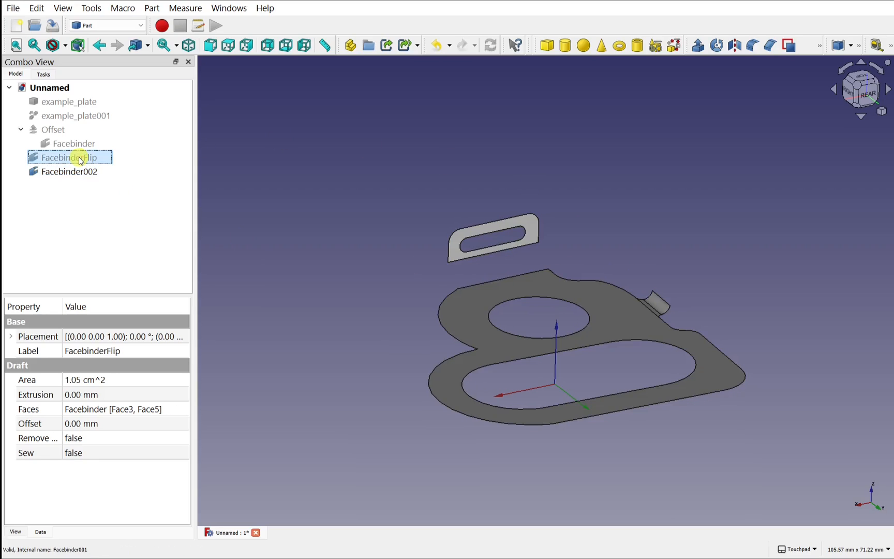
key("space")
key("space")
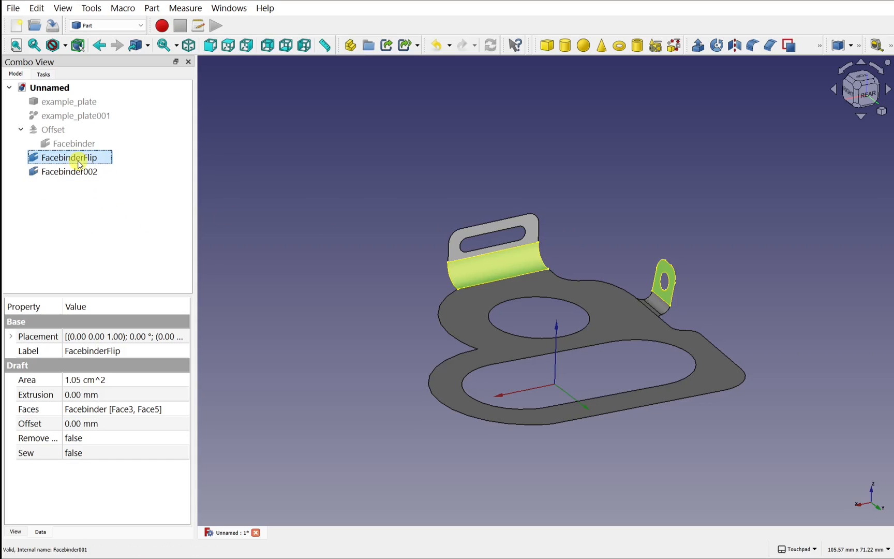
Step: Create a reversed-shape copy of FacebinderFlip and hide the original FacebinderFlip
left_click(152, 8)
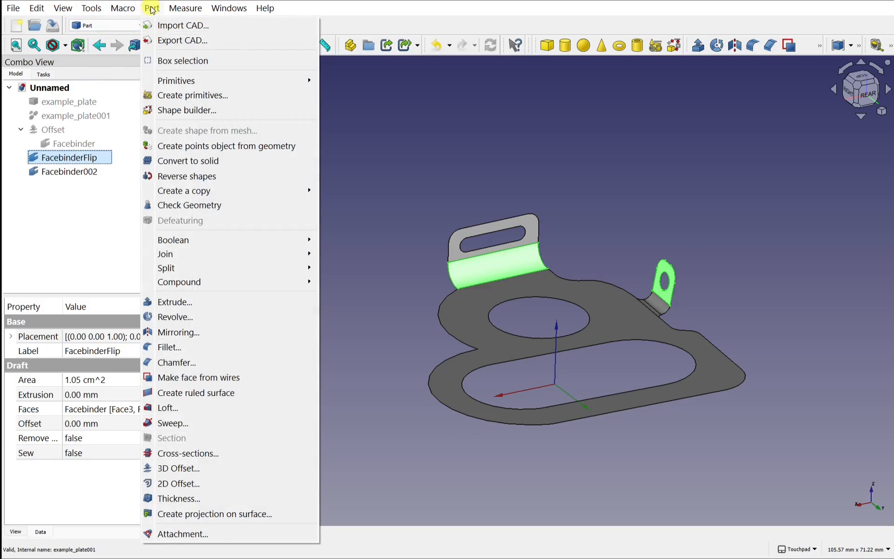
left_click(216, 180)
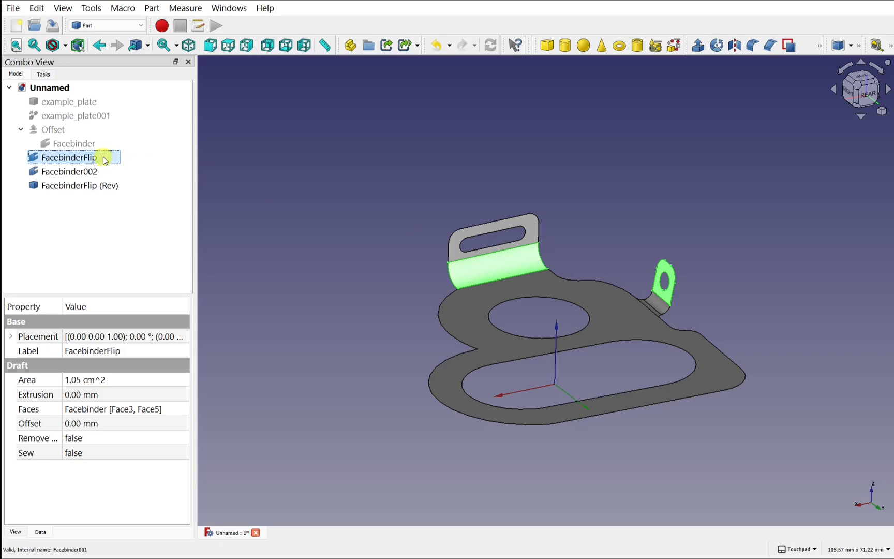
key("space")
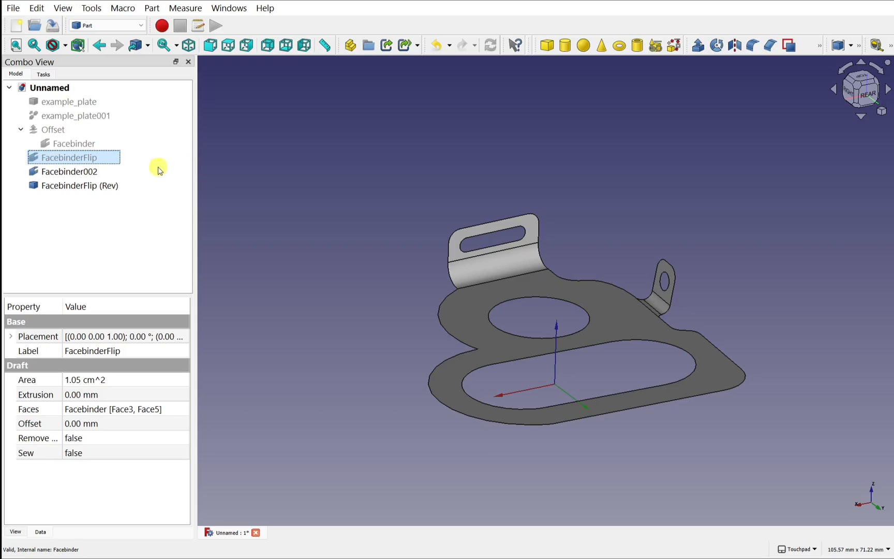
Step: Fuse Facebinder002 and FacebinderFlip (Rev) with a Boolean Union, accepting the use of non-solids
left_click(96, 173)
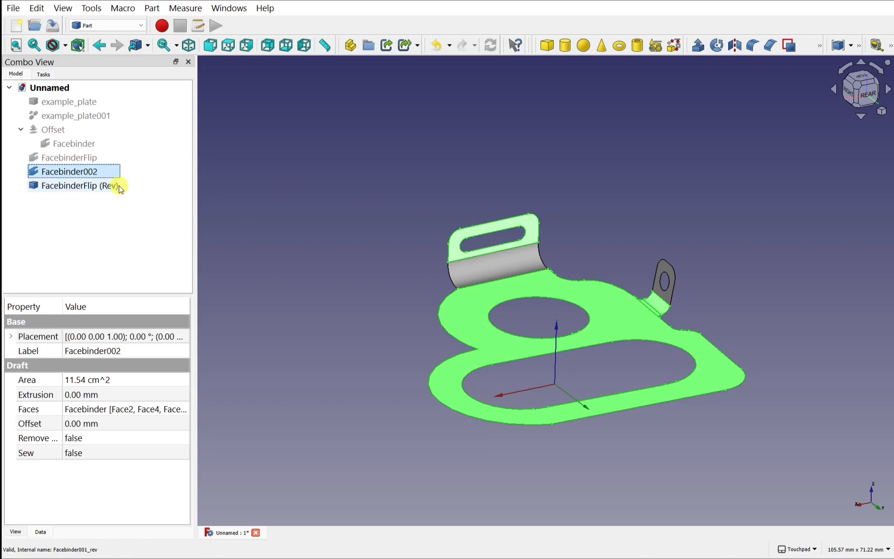
left_click(100, 186, "ctrl")
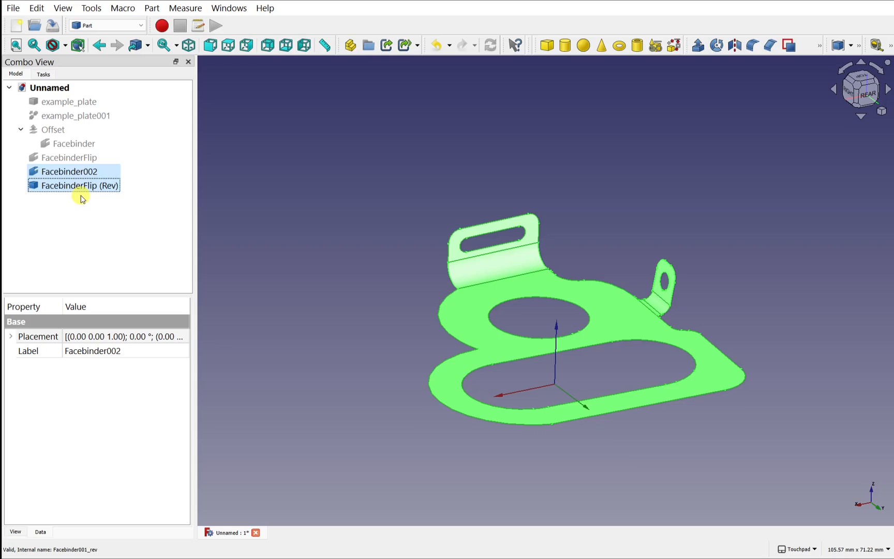
left_click(153, 9)
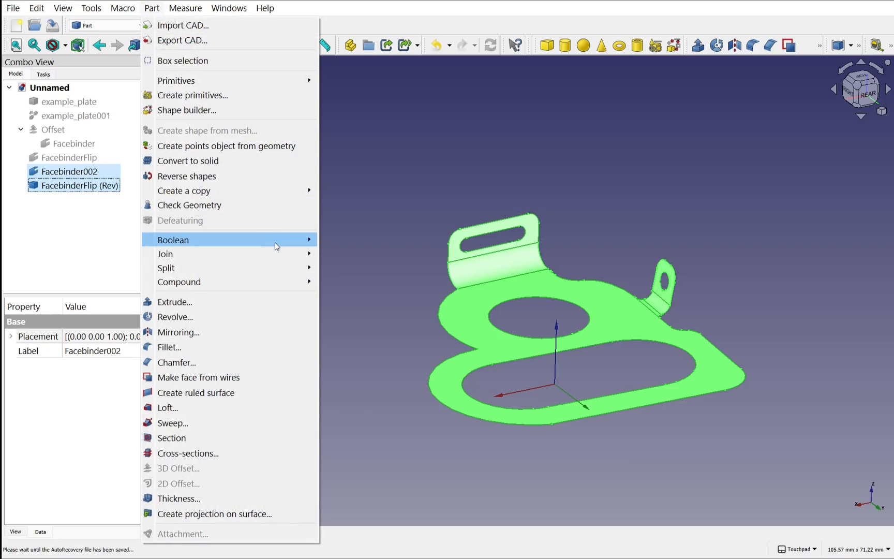
mouse_move(277, 247)
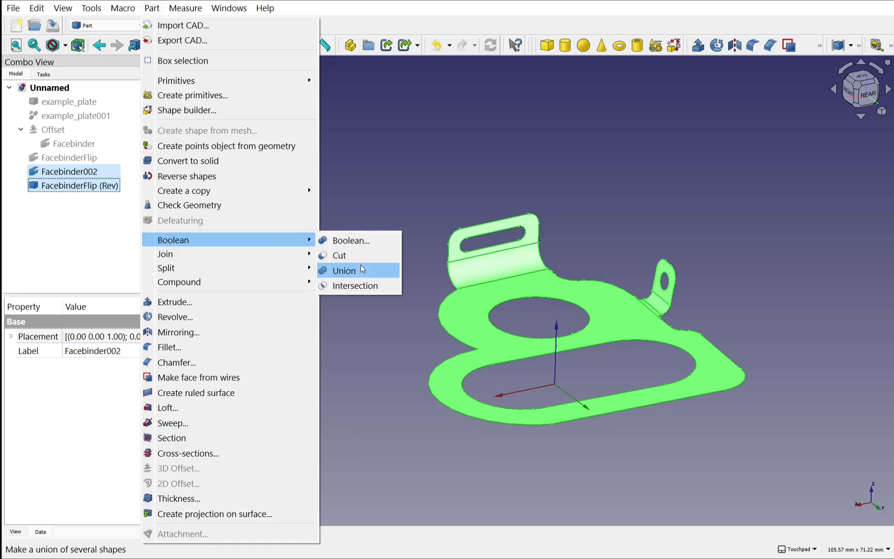
left_click(361, 274)
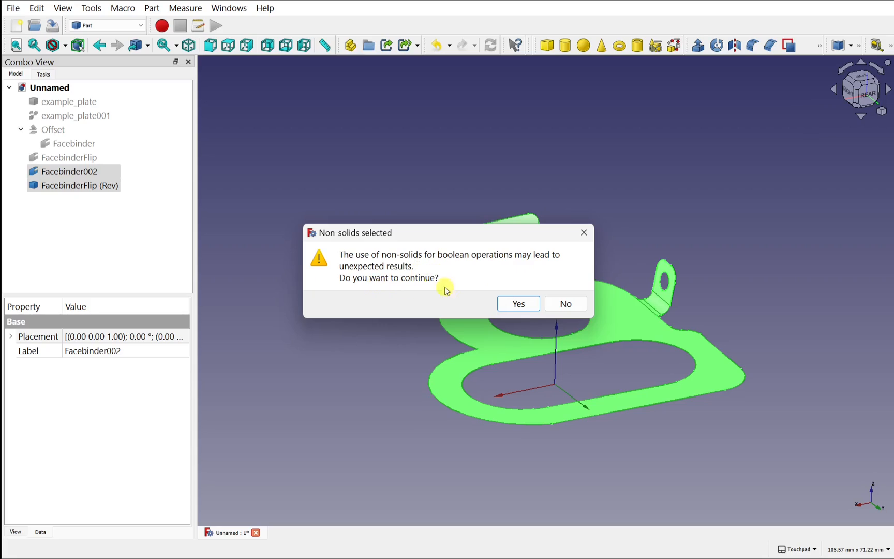
left_click(519, 304)
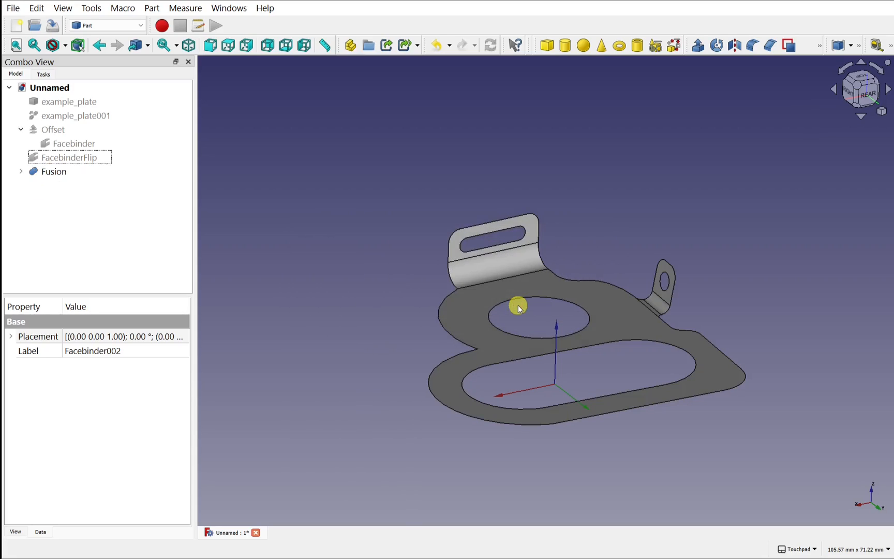
Step: Create a 3D Offset of the Fusion at -1.40 mm in Skin mode with Arc joins
left_click(56, 173)
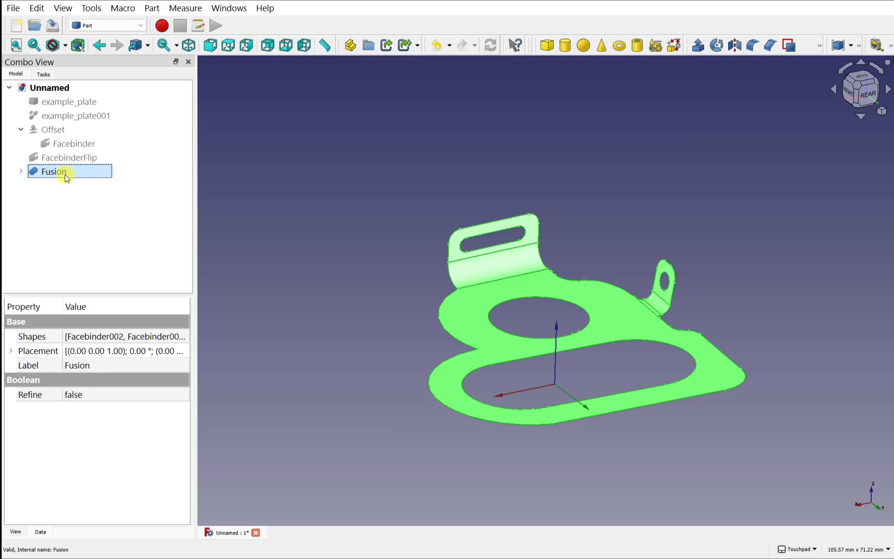
left_click(152, 8)
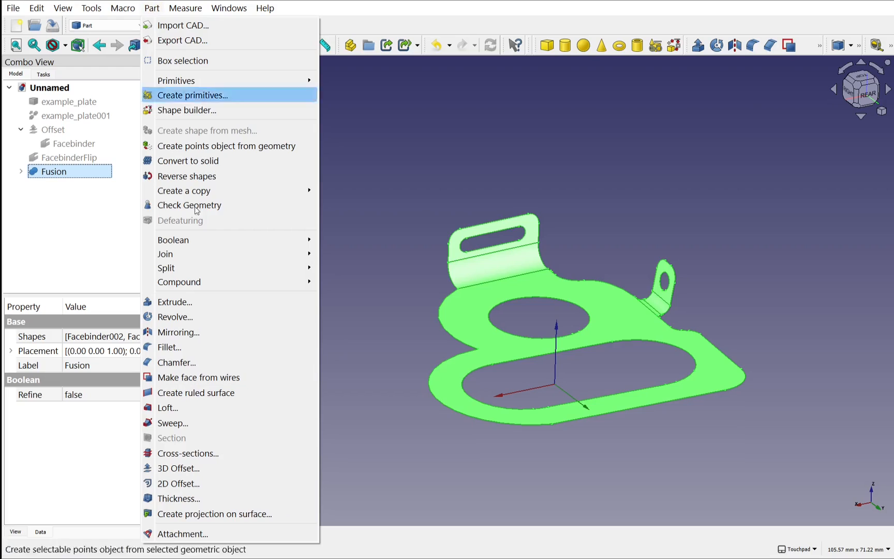
left_click(234, 467)
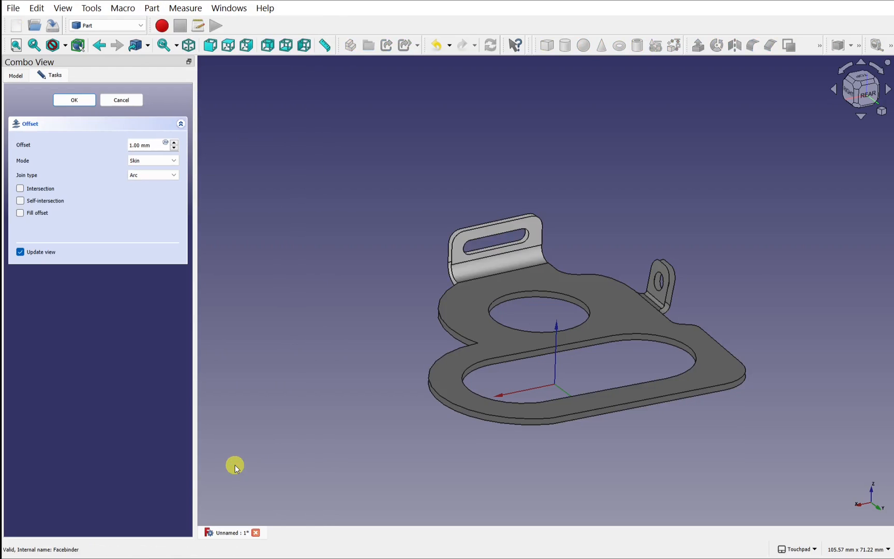
middle_click_drag(577, 323, 351, 364, "alt")
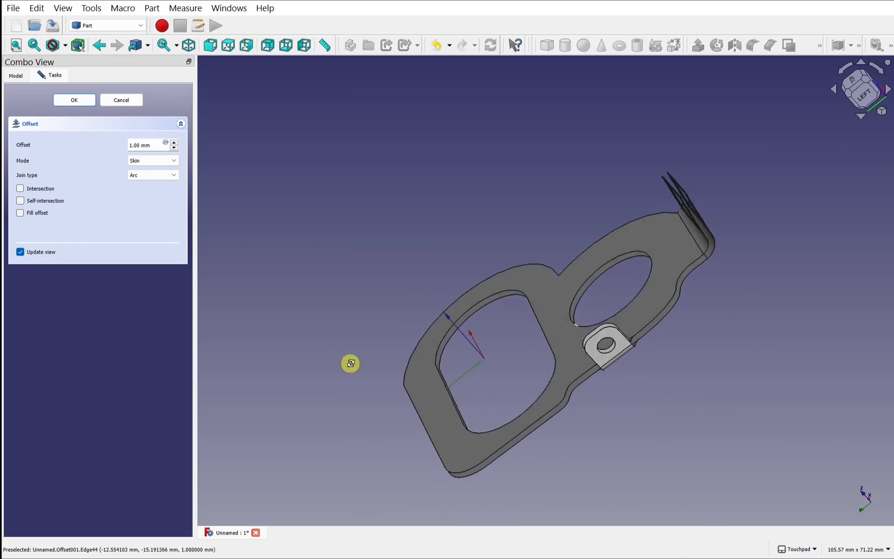
scroll(627, 350, "up", 4)
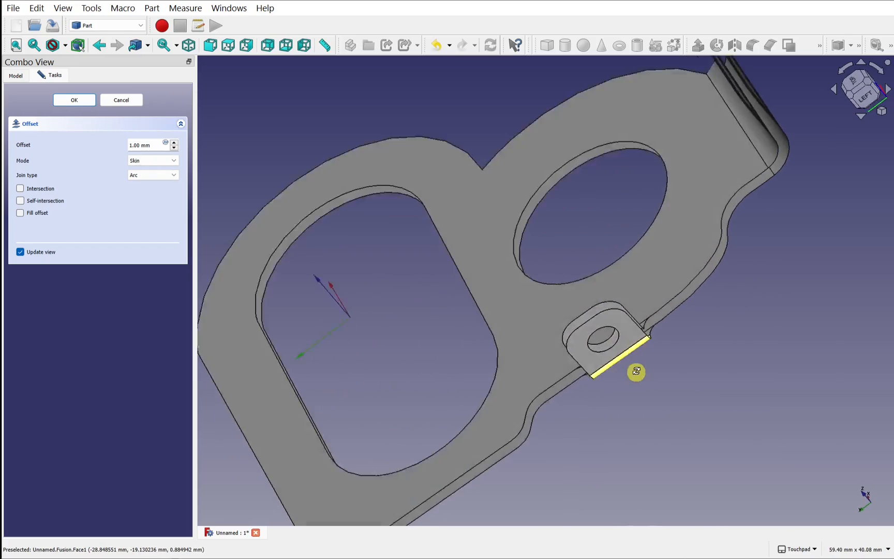
middle_click_drag(636, 371, 624, 331, "alt")
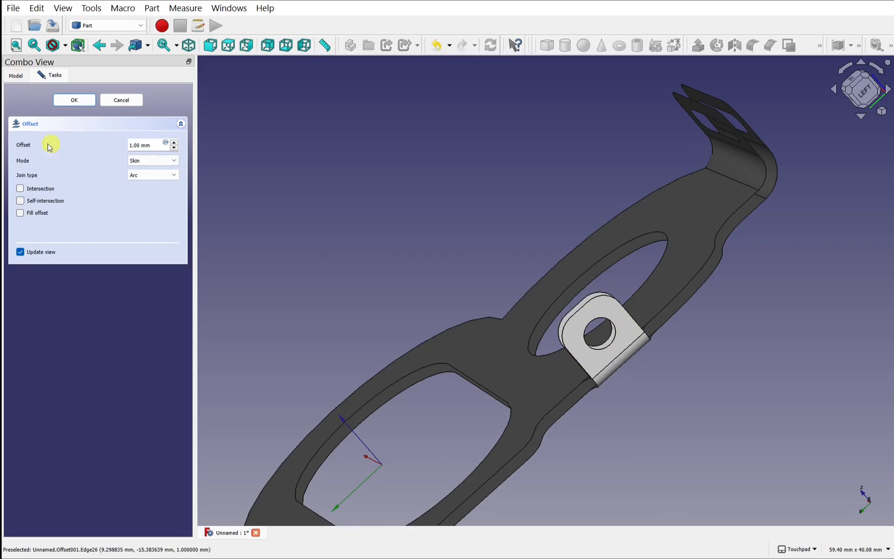
left_click(141, 145)
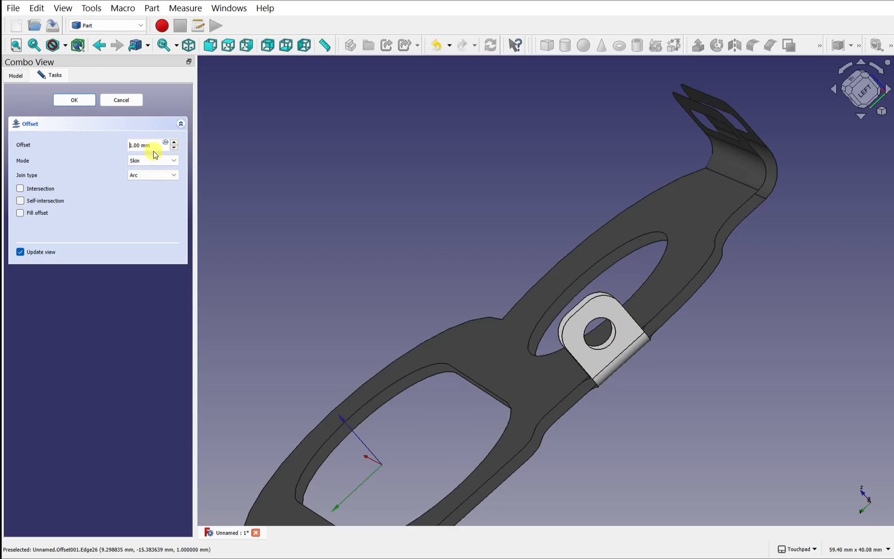
type("-1.")
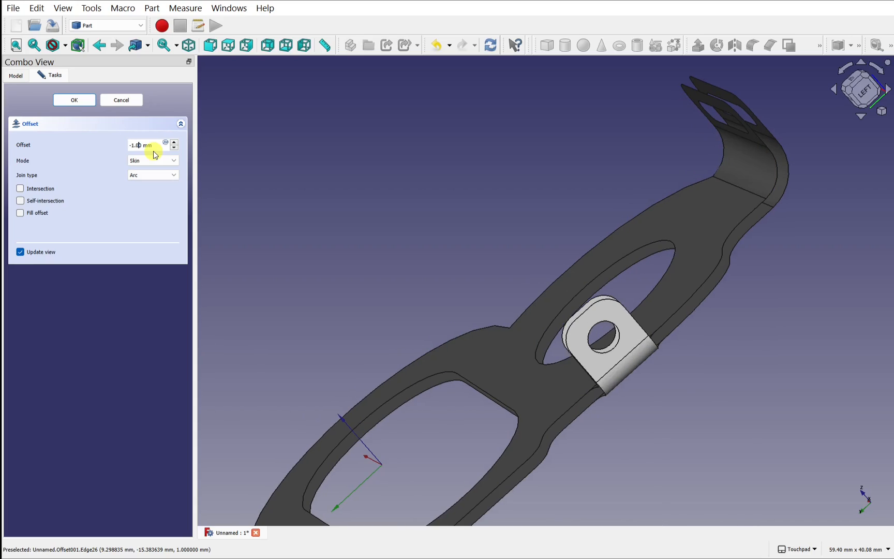
type("4")
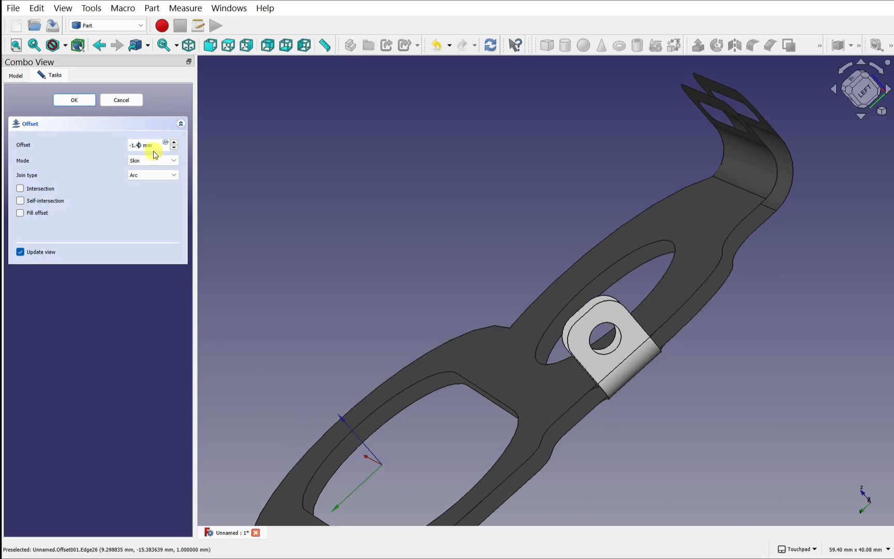
left_click(75, 100)
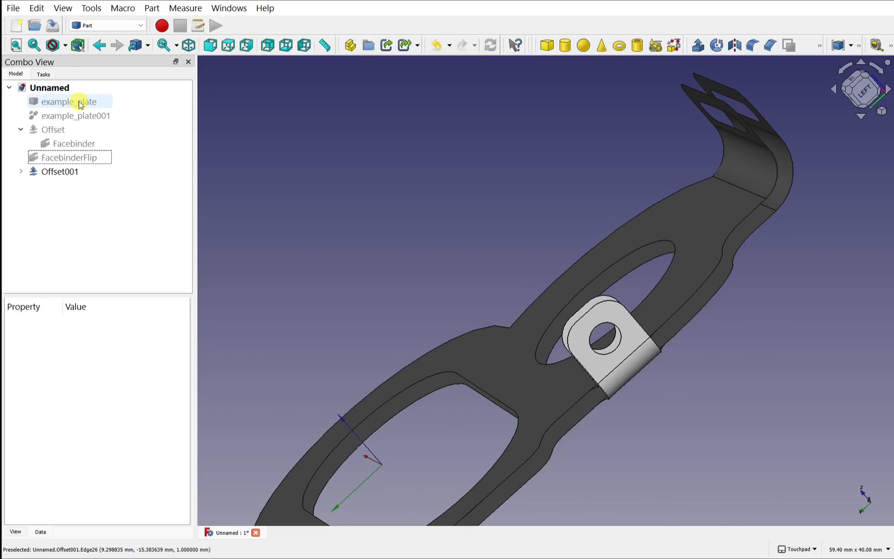
Step: Hide the source Fusion inside Offset001 so that only the offset surface is displayed
left_click(21, 172)
left_click(67, 185)
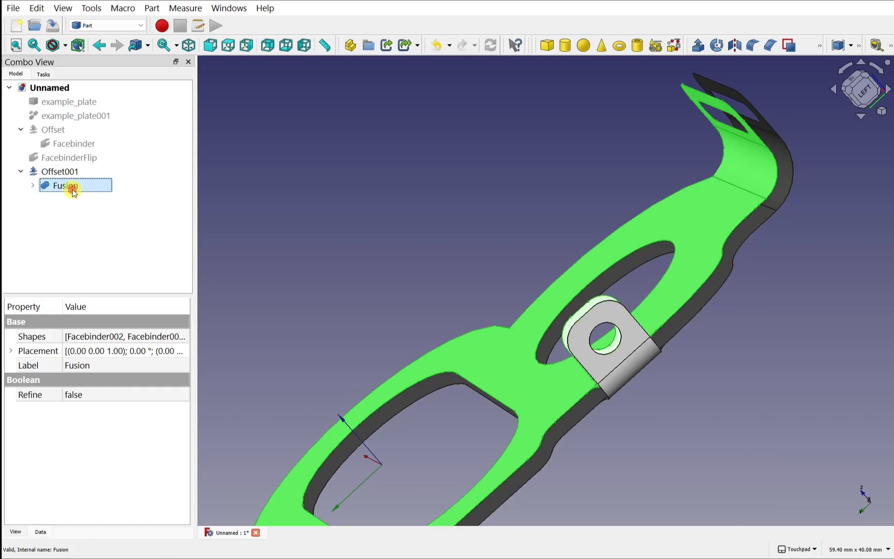
key("space")
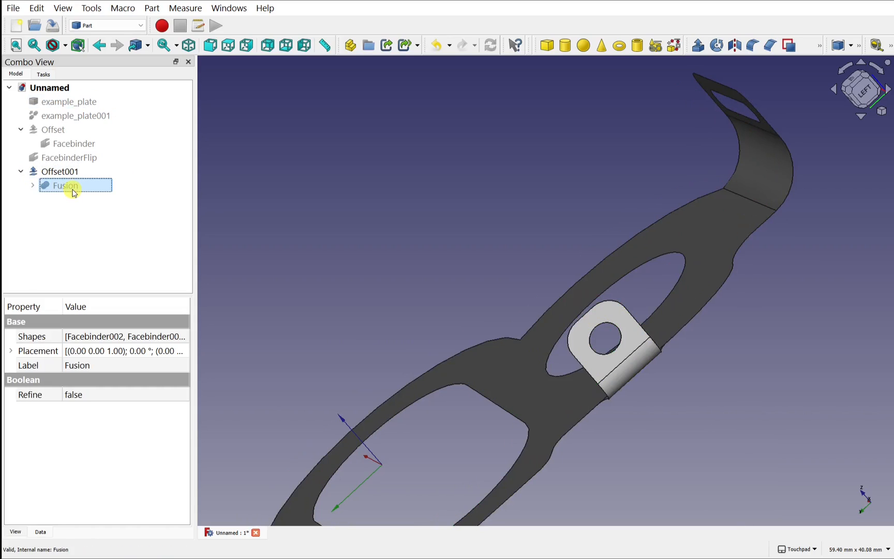
Step: In the Mesh workbench, create a mesh from Offset001 using Standard meshing with 0.10 mm surface deviation and 30° angular deviation, and inspect it all round
left_click(117, 25)
left_click(104, 111)
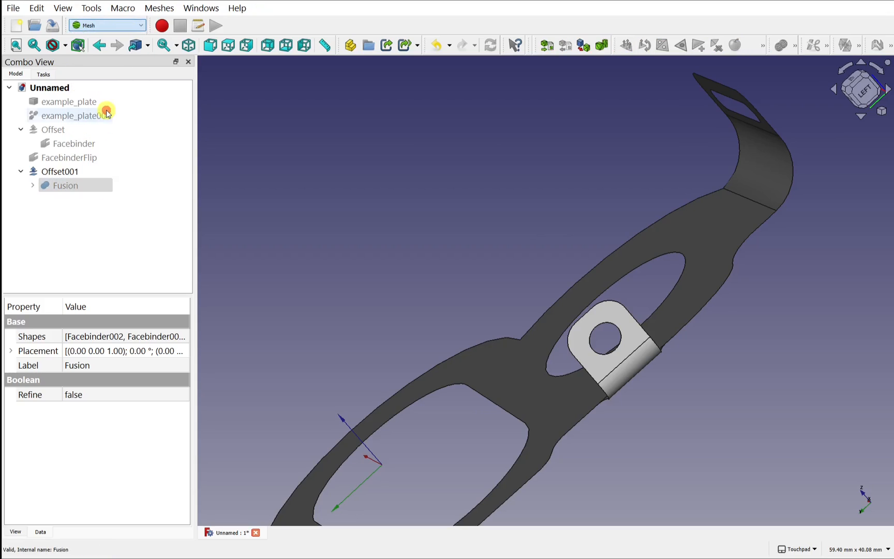
left_click(73, 171)
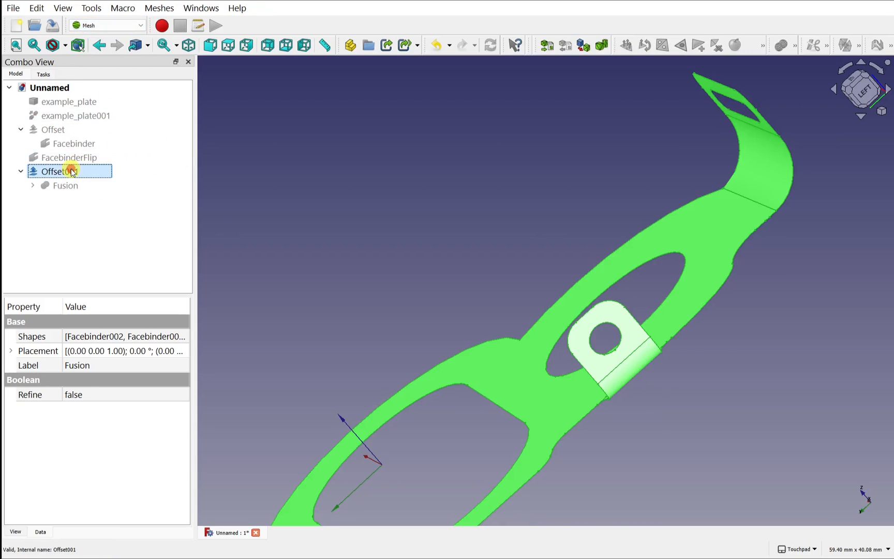
left_click(161, 9)
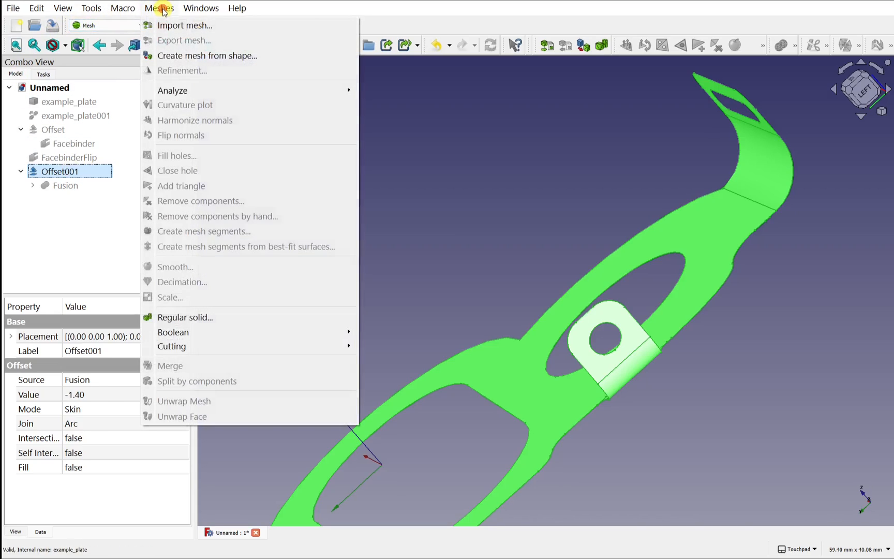
left_click(192, 57)
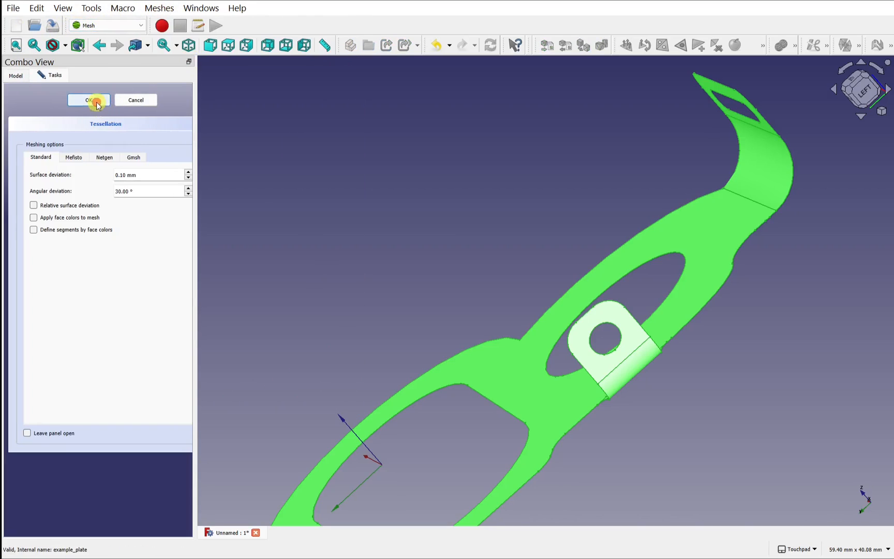
left_click(93, 101)
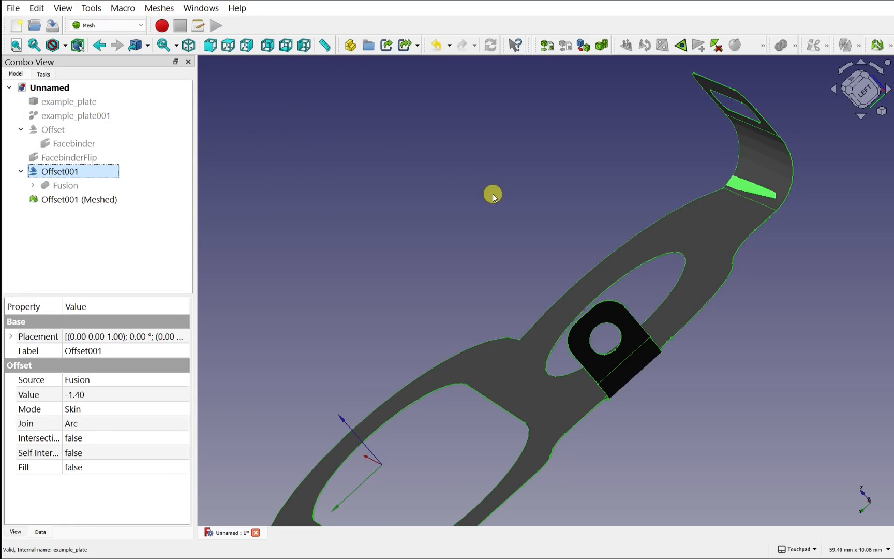
left_click_drag(493, 197, 584, 290, "alt")
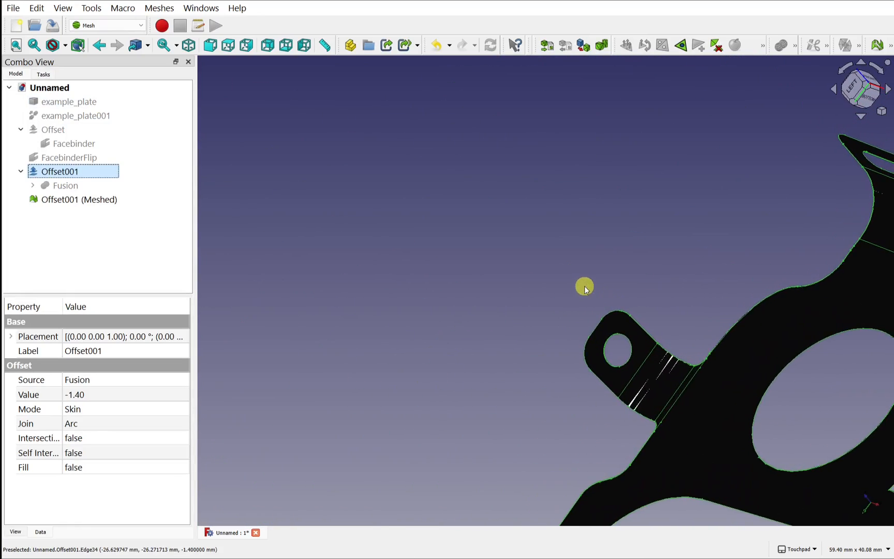
left_click_drag(666, 309, 806, 439, "alt")
left_click_drag(565, 120, 629, 152, "alt")
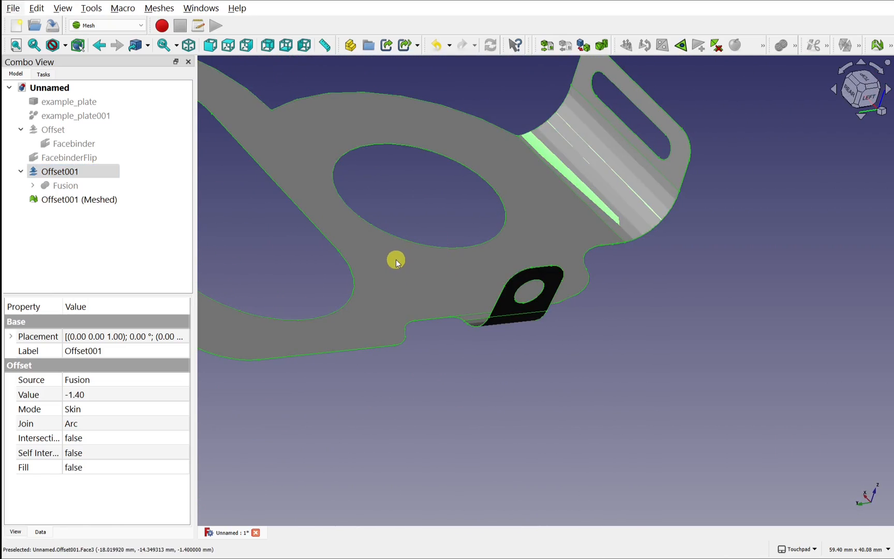
Step: Hide Offset001 so that only its mesh is displayed, and view the mesh from several sides
key("space")
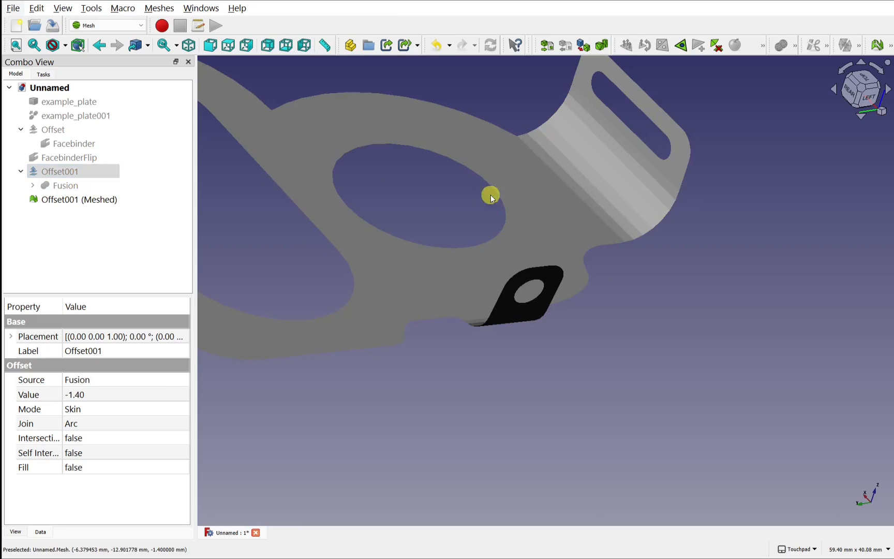
left_click_drag(536, 234, 539, 286, "alt")
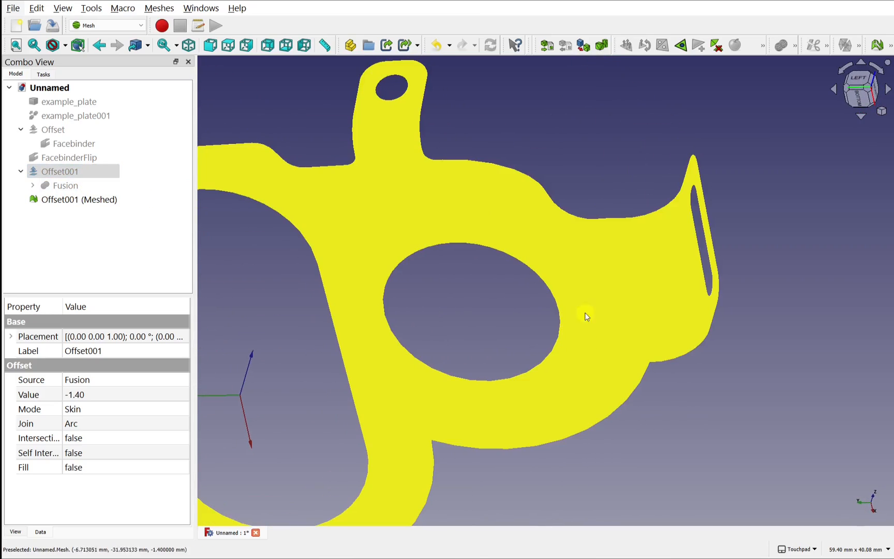
left_click_drag(531, 212, 523, 321, "alt")
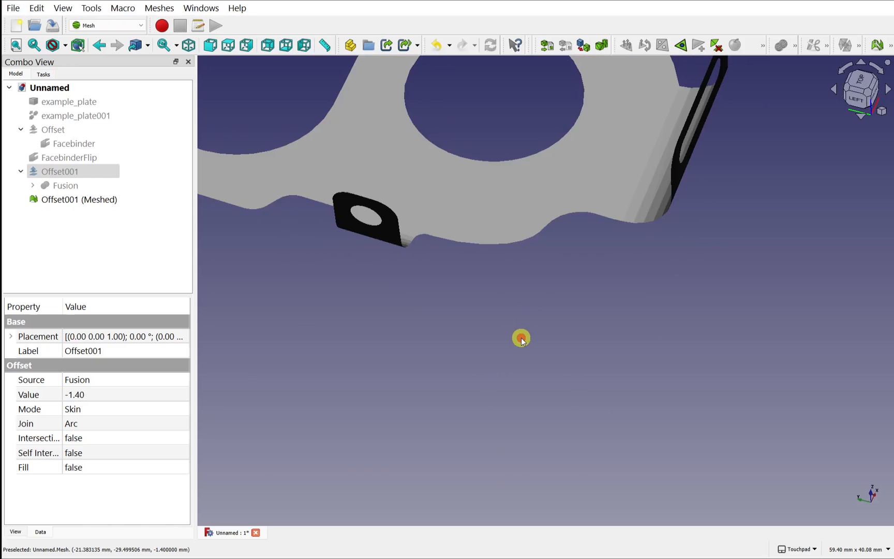
left_click(521, 339)
left_click_drag(490, 258, 506, 459, "shift")
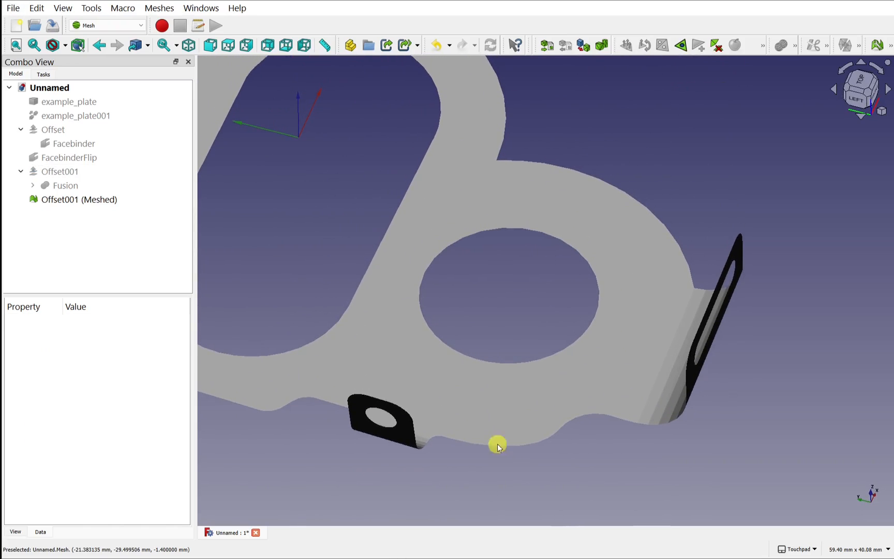
Step: Open Evaluate and Repair Mesh for Offset001 (Meshed) and analyze its orientation, duplicated faces and duplicated points
left_click(89, 202)
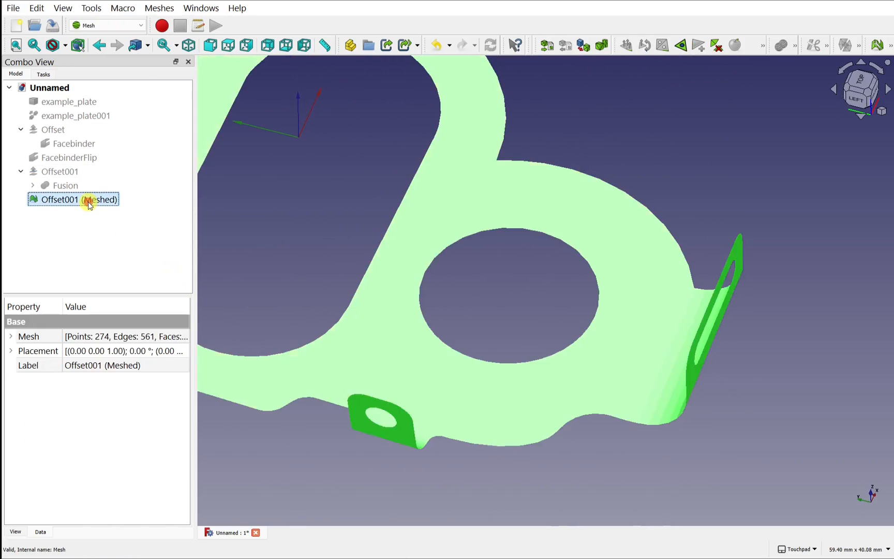
left_click(155, 9)
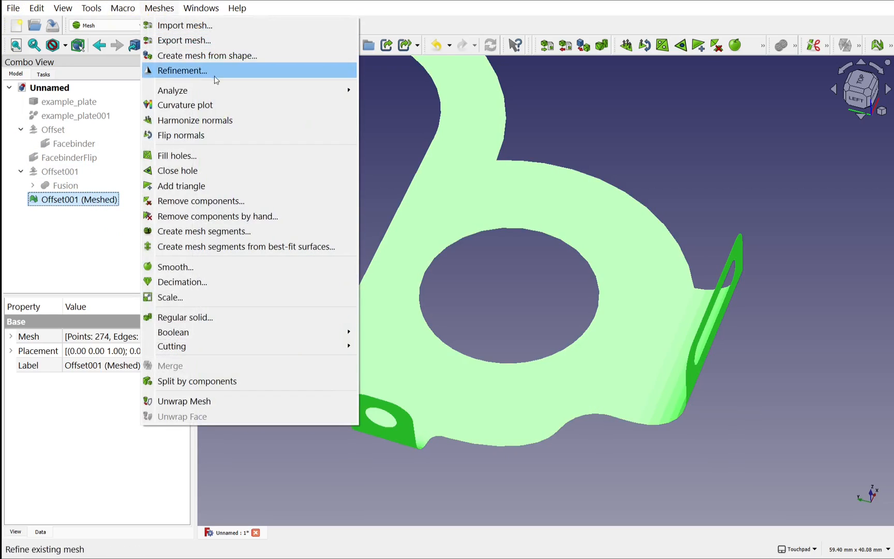
mouse_move(233, 88)
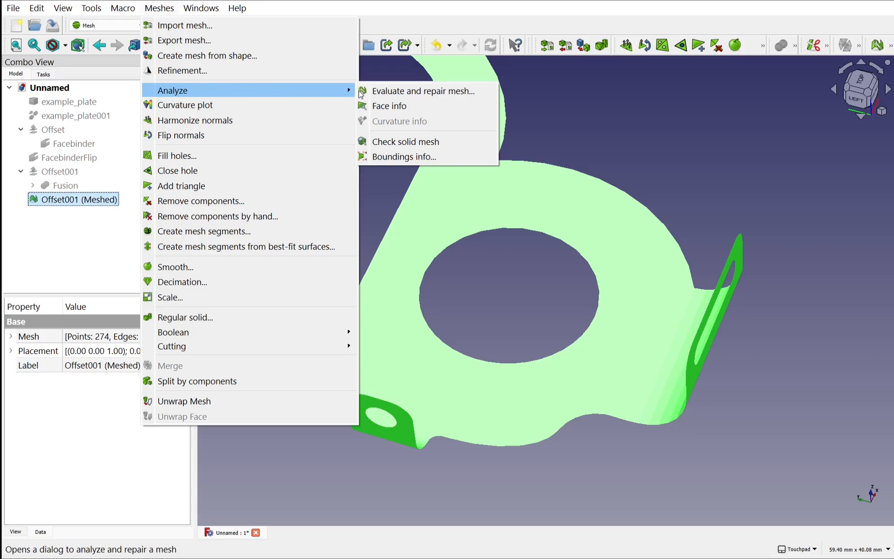
left_click(416, 92)
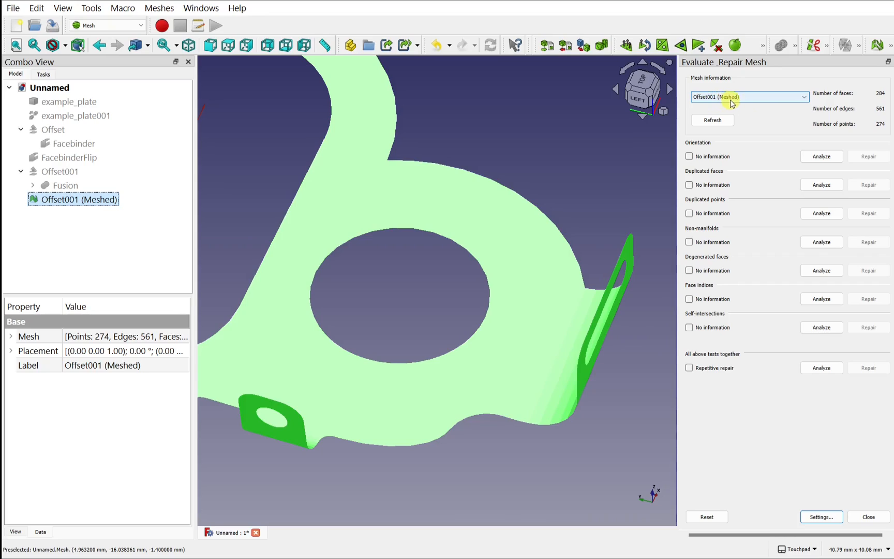
left_click(820, 157)
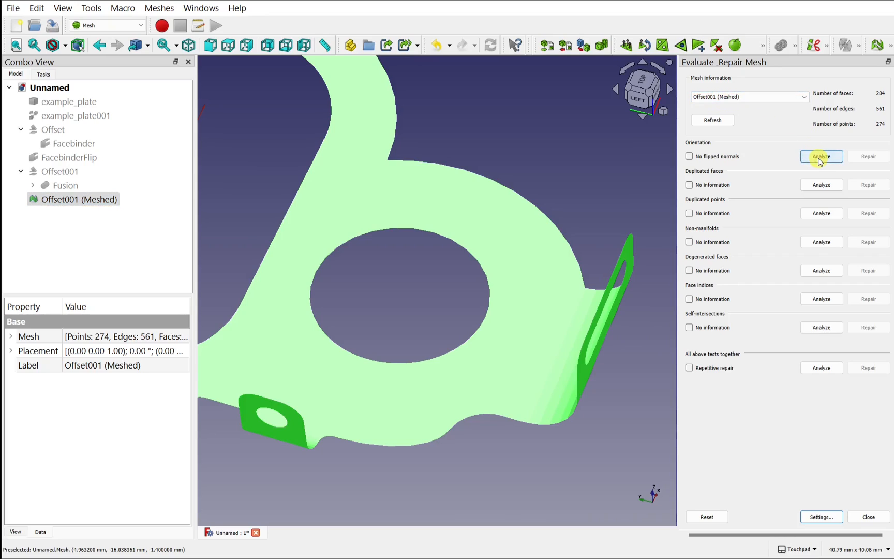
left_click(821, 185)
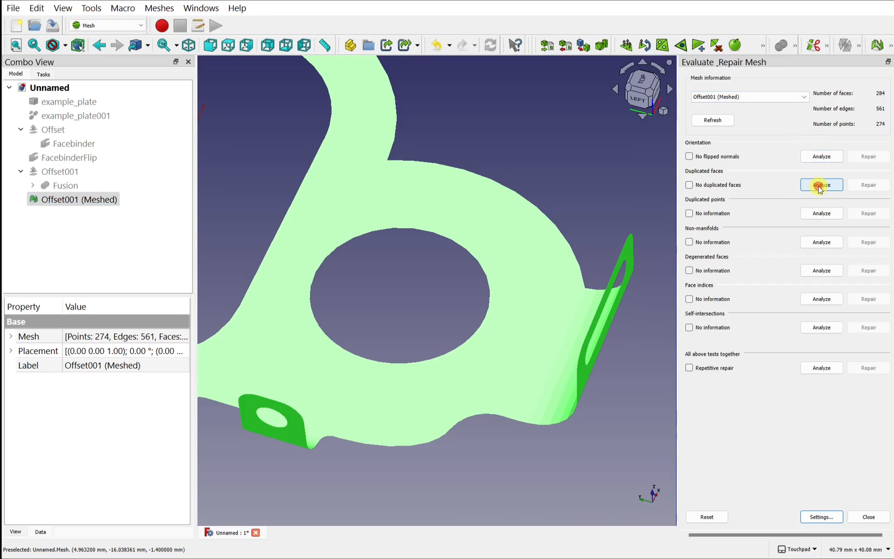
left_click(818, 217)
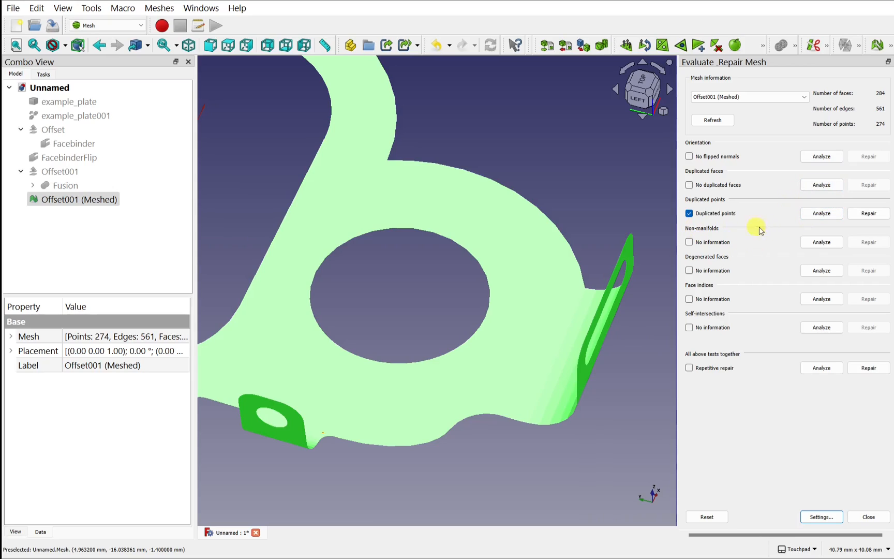
Step: Examine the flagged spot beside the small bent tab and repair the mesh's duplicated points
scroll(543, 275, "down", 4)
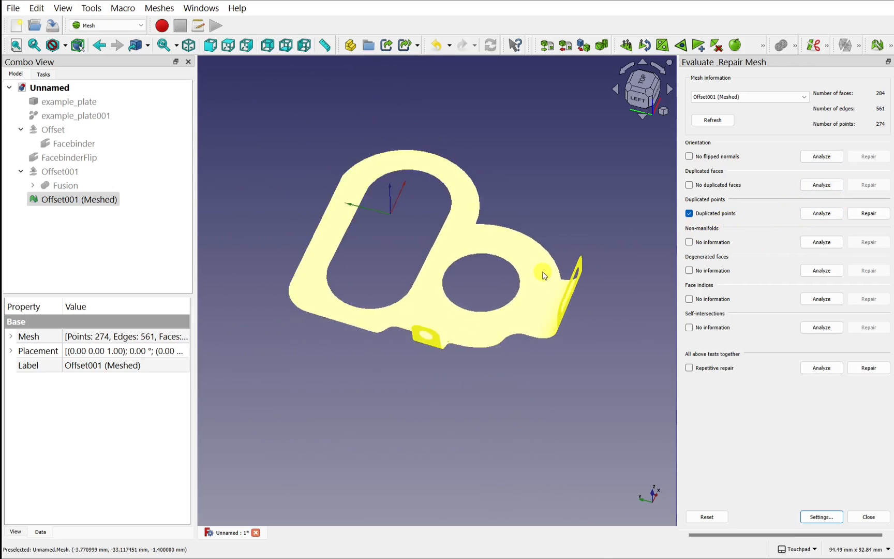
scroll(543, 275, "down", 1)
left_click_drag(583, 347, 488, 293, "alt")
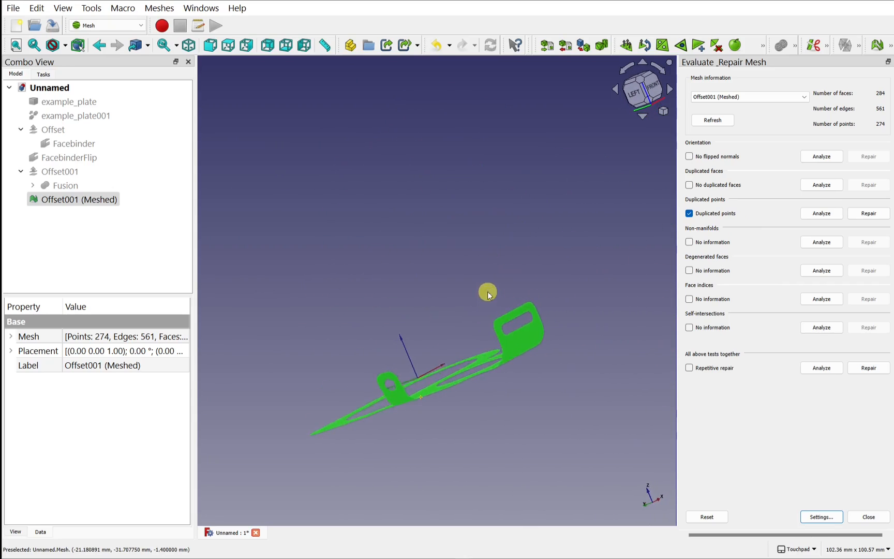
scroll(416, 404, "up", 10)
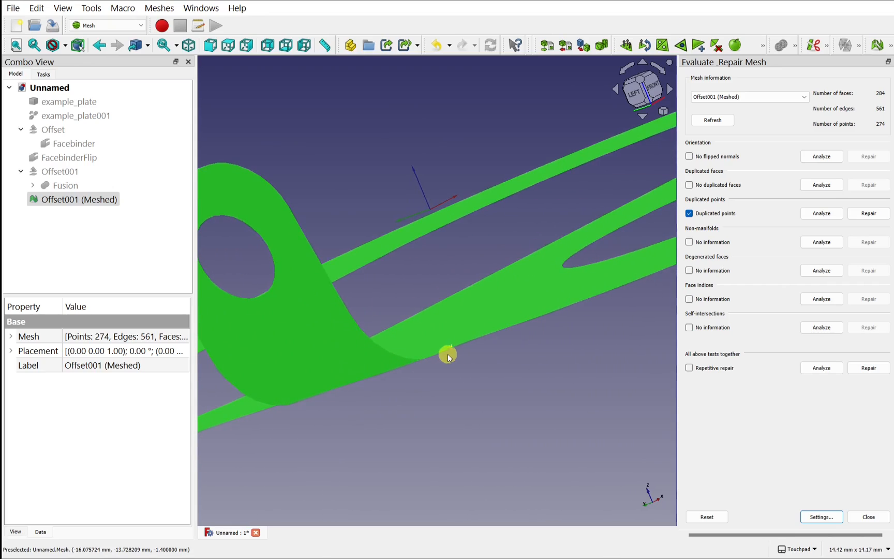
left_click_drag(477, 353, 493, 369, "alt")
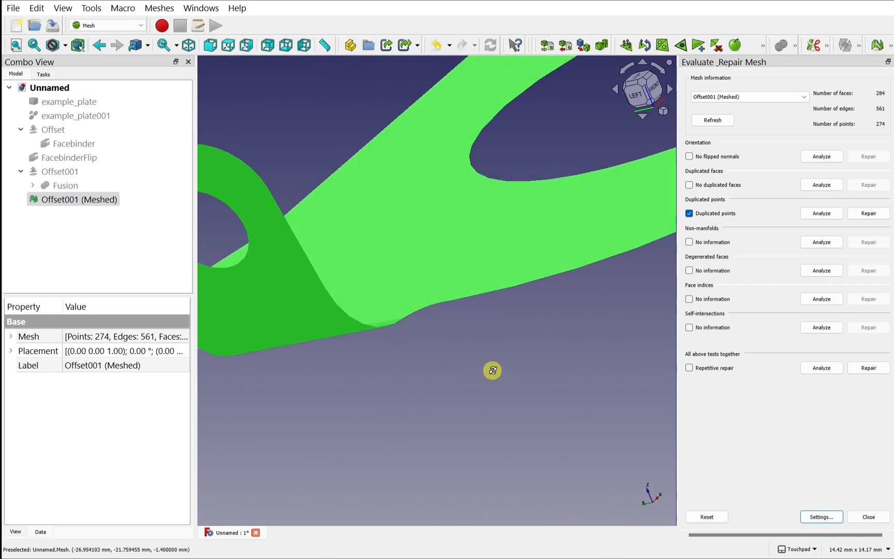
scroll(493, 370, "down", 5)
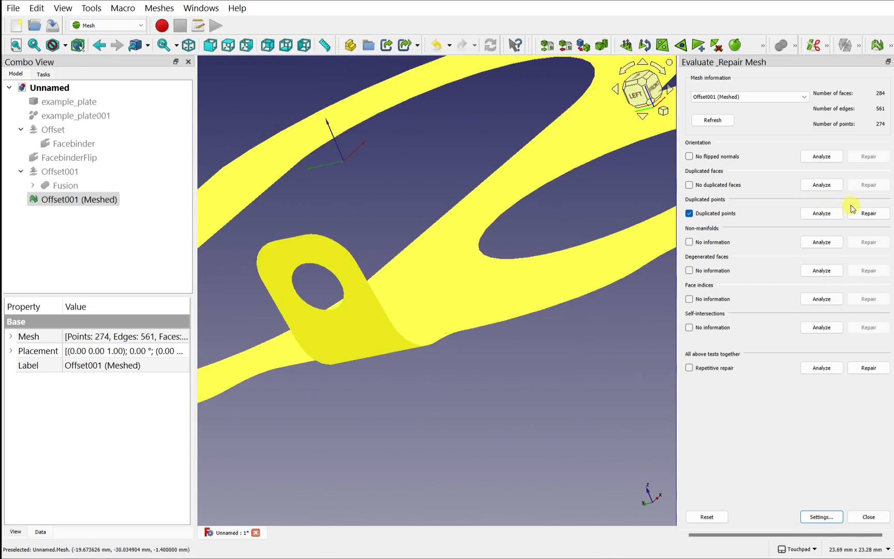
left_click(868, 213)
Step: Analyze the mesh for non-manifolds, examine the flagged edges along the small tab's bend, and repair them
left_click(819, 246)
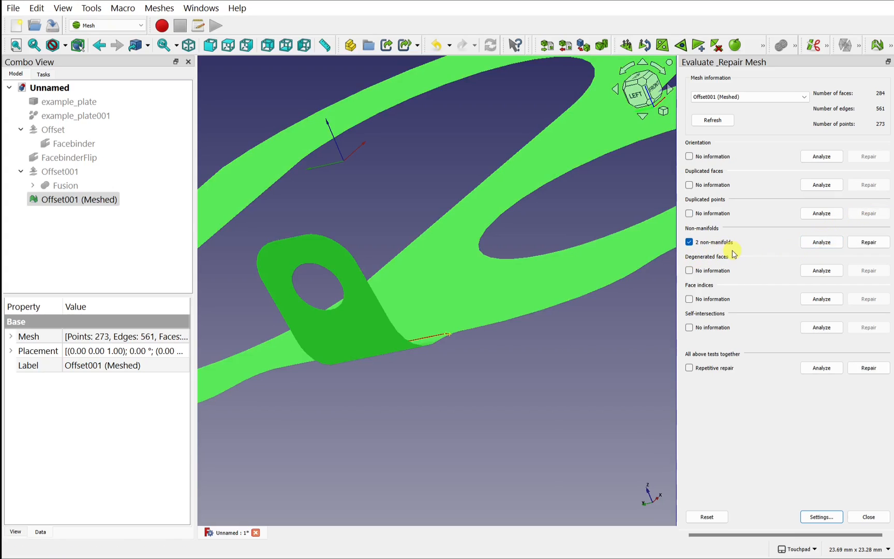
scroll(541, 326, "down", 2)
left_click_drag(541, 326, 529, 398, "alt")
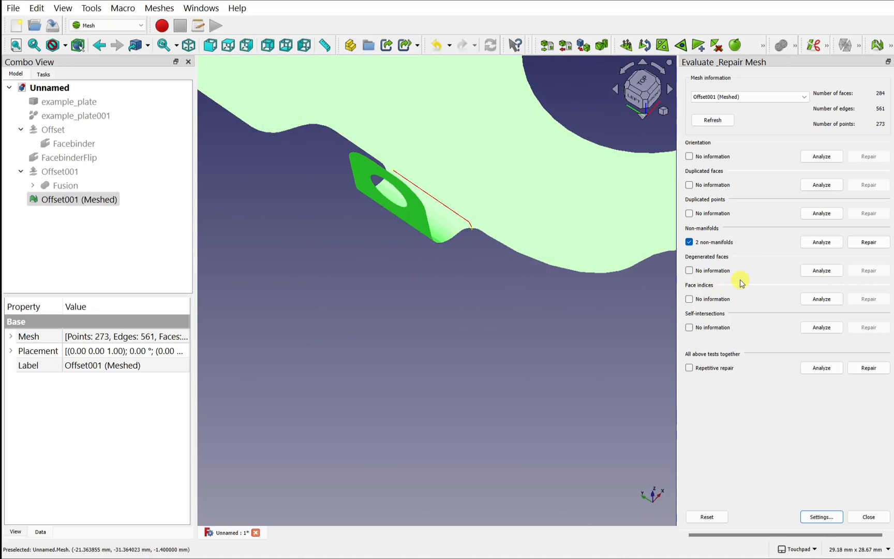
left_click(873, 242)
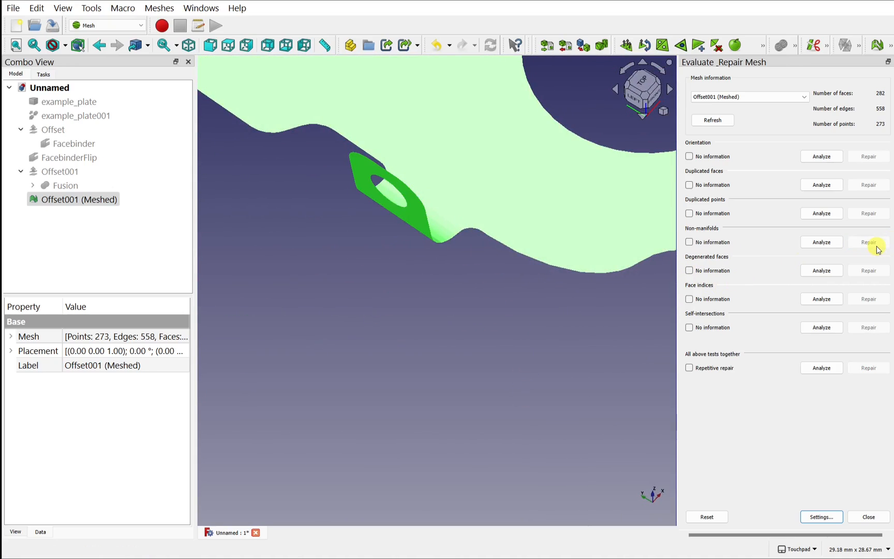
Step: Check the mesh for degenerated faces, invalid face indices and self-intersections, rerun all tests together, and close the mesh evaluation
left_click(815, 273)
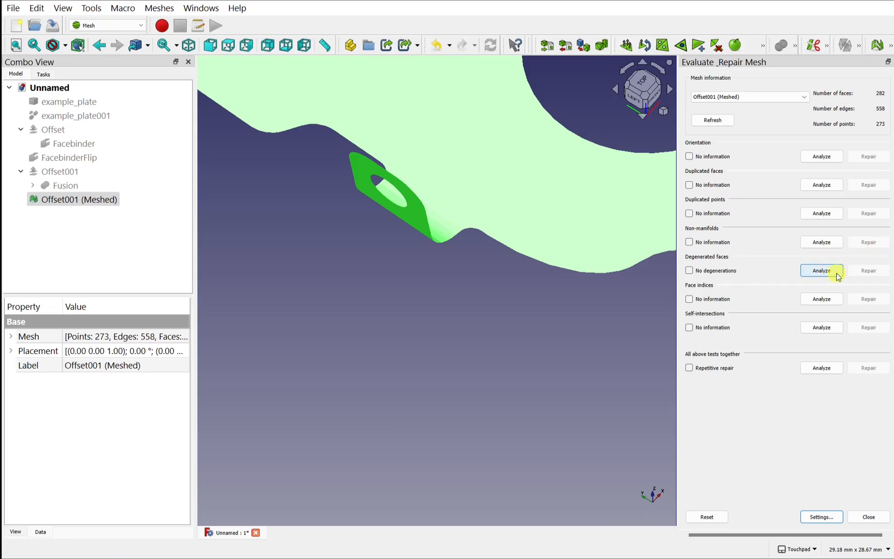
left_click(825, 302)
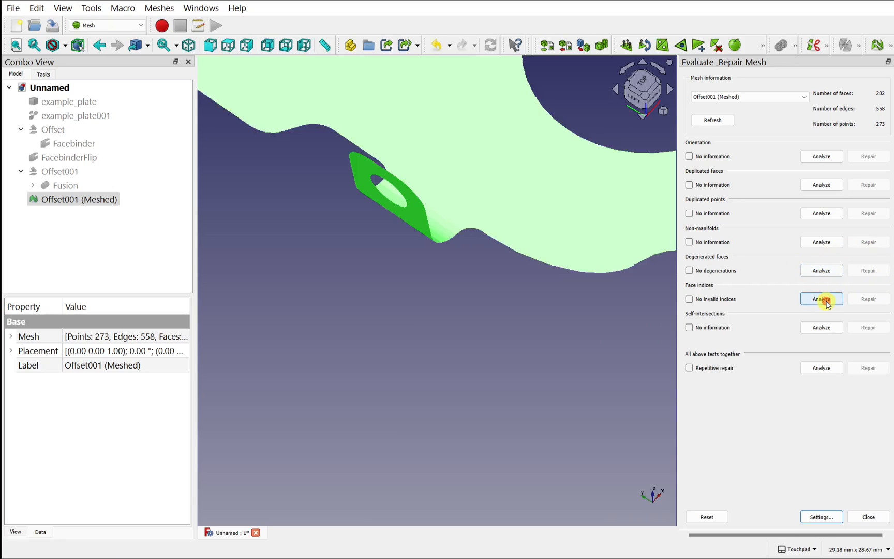
left_click(823, 328)
left_click(822, 368)
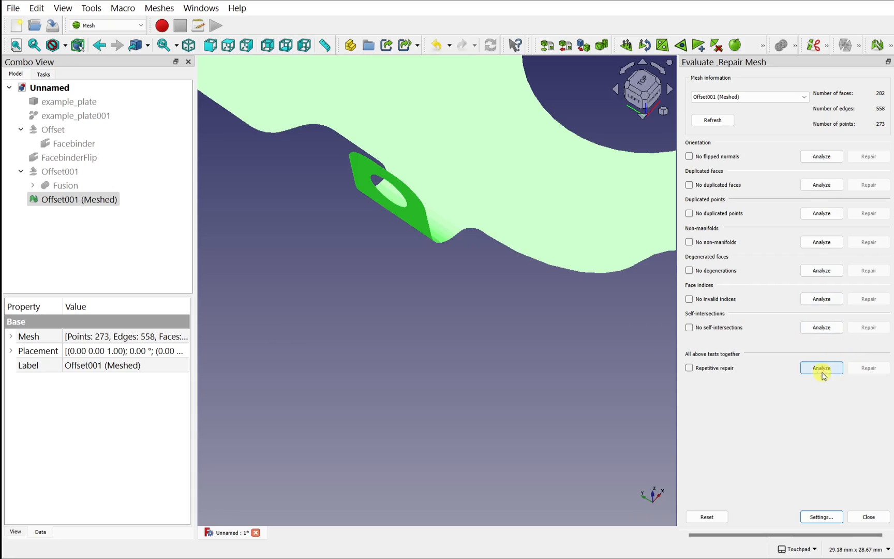
left_click_drag(553, 140, 518, 278, "shift")
scroll(518, 278, "down", 2)
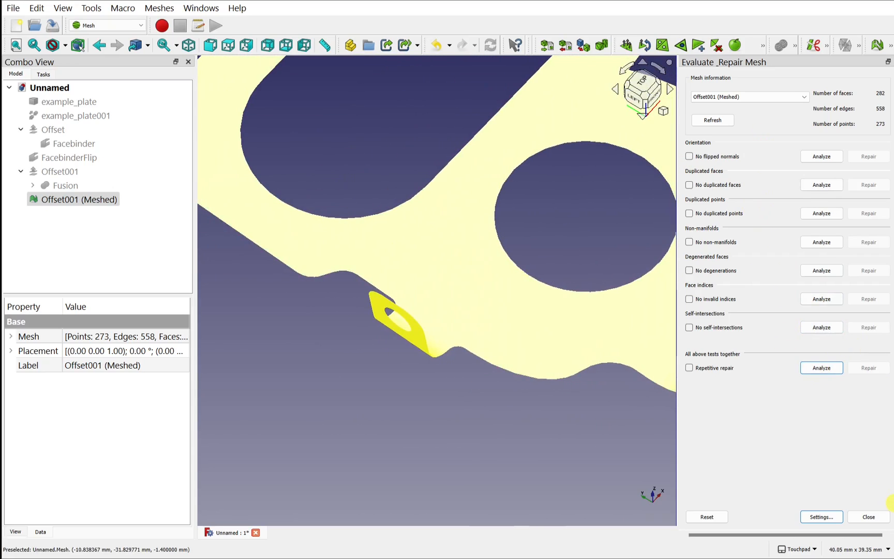
left_click(869, 517)
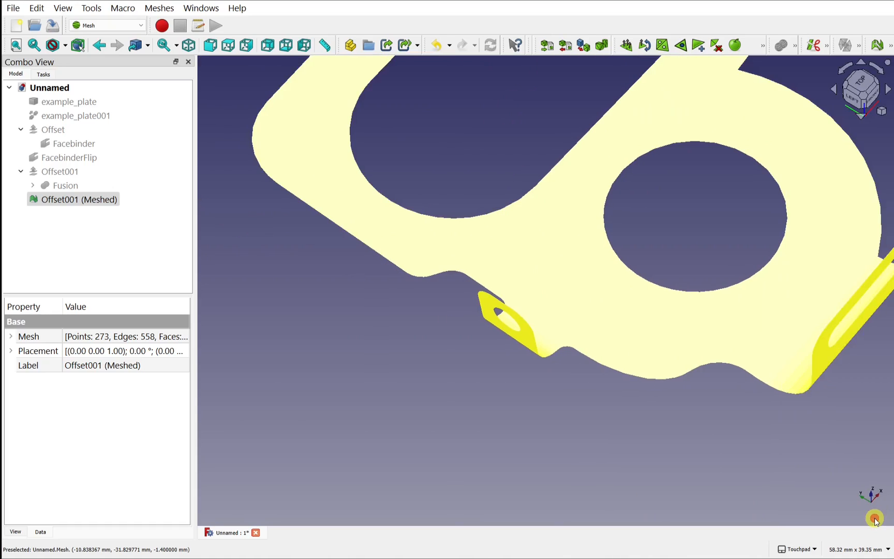
Step: Unwrap the repaired Offset001 (Meshed) into flat outline shapes using Unwrap Mesh
left_click_drag(648, 186, 559, 332, "shift")
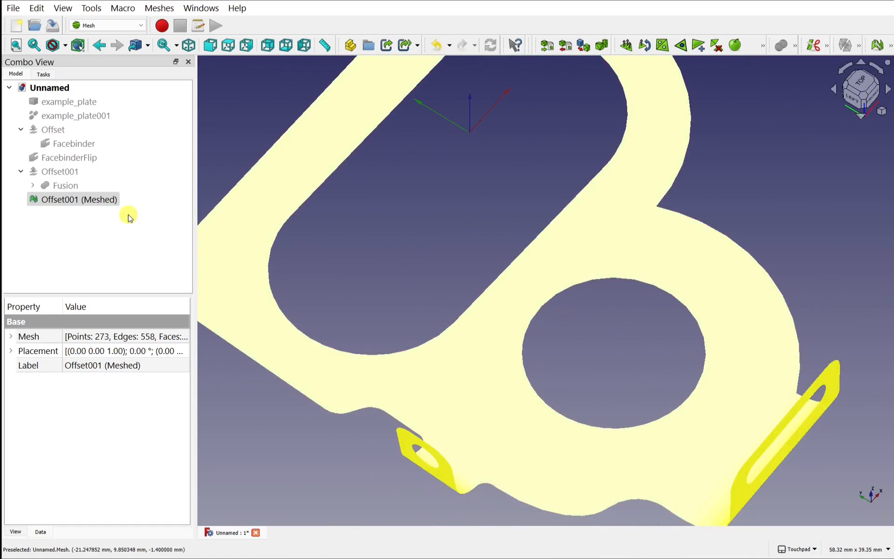
left_click(83, 201)
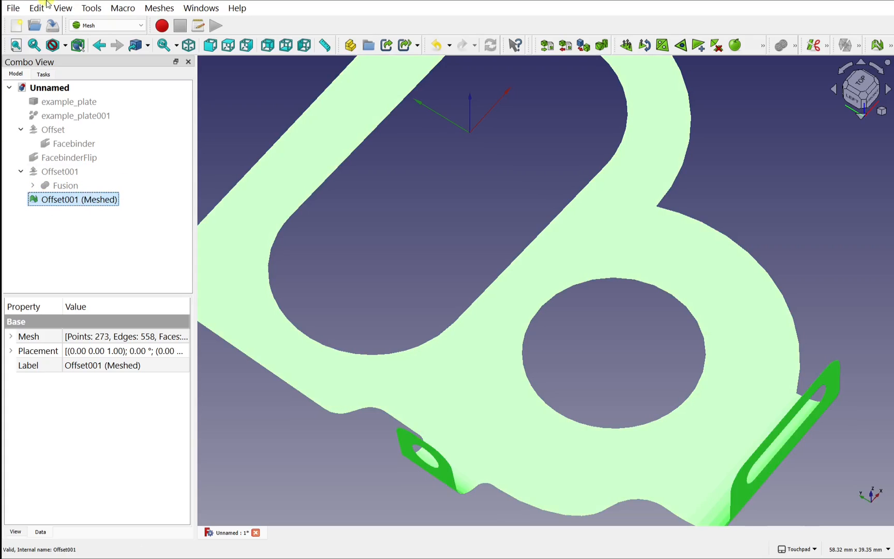
left_click(156, 8)
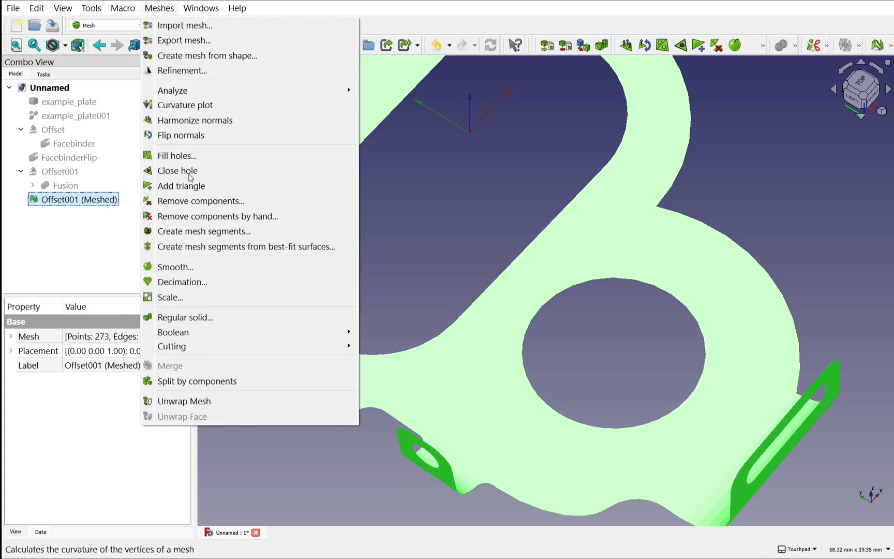
left_click(240, 401)
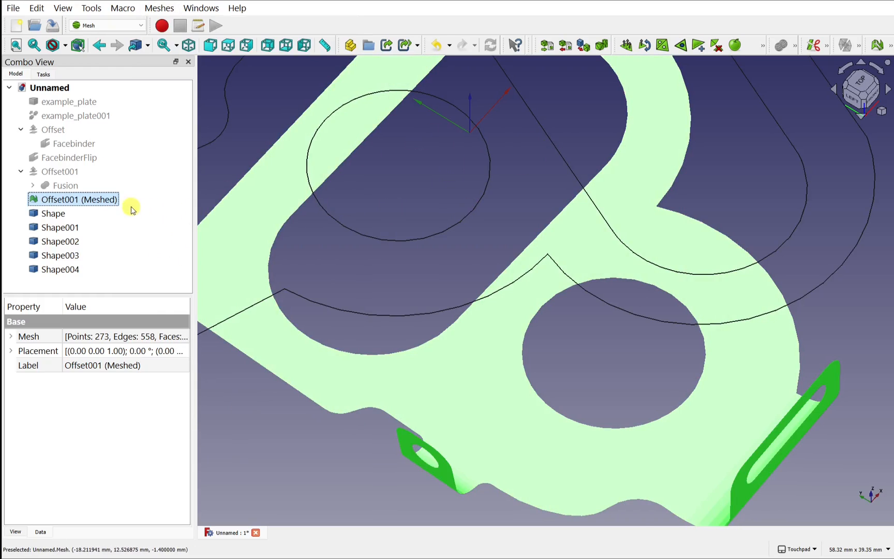
Step: Hide Offset001 (Meshed) so that only the unwrapped flat outlines are displayed, and bring the whole pattern into view
key("space")
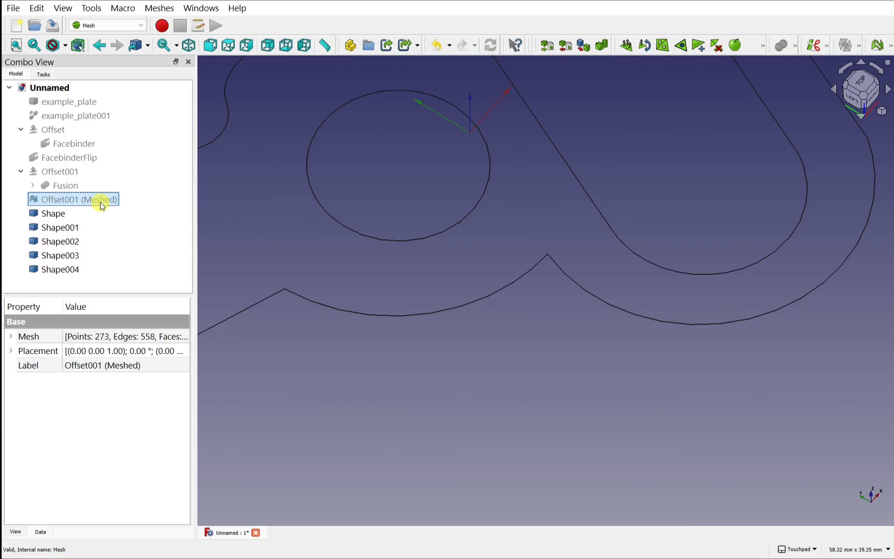
scroll(258, 260, "down", 5)
scroll(258, 260, "down", 3)
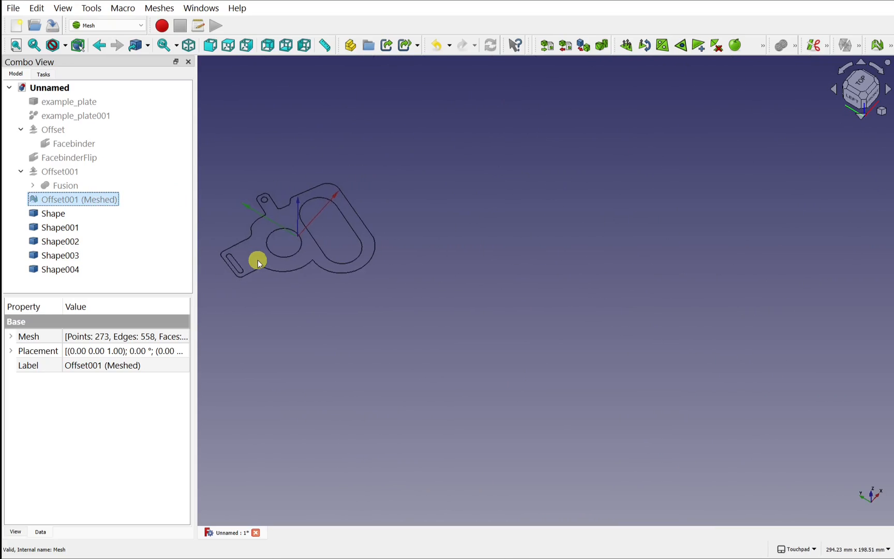
middle_click_drag(314, 255, 564, 301)
scroll(564, 301, "up", 3)
scroll(564, 301, "up", 1)
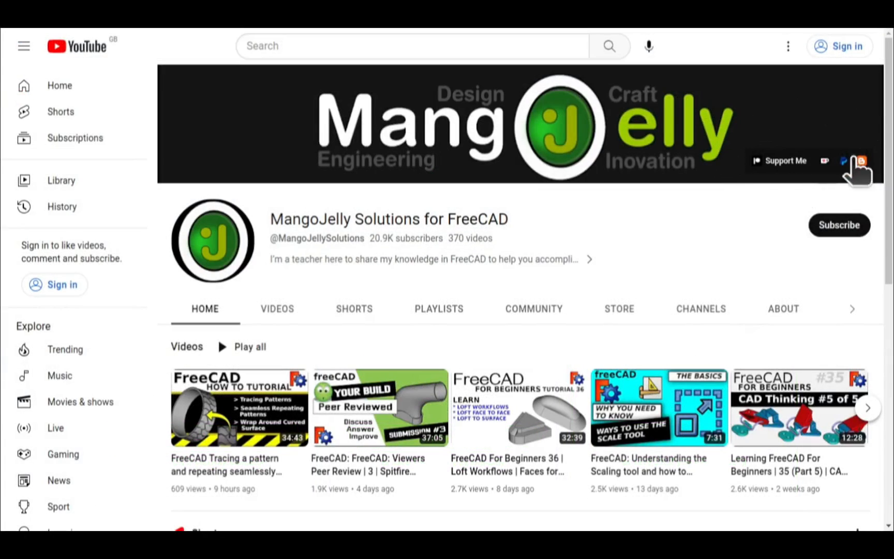
Step: On the MangoJelly Solutions YouTube channel, view the About description and highlight the donation links
left_click(784, 309)
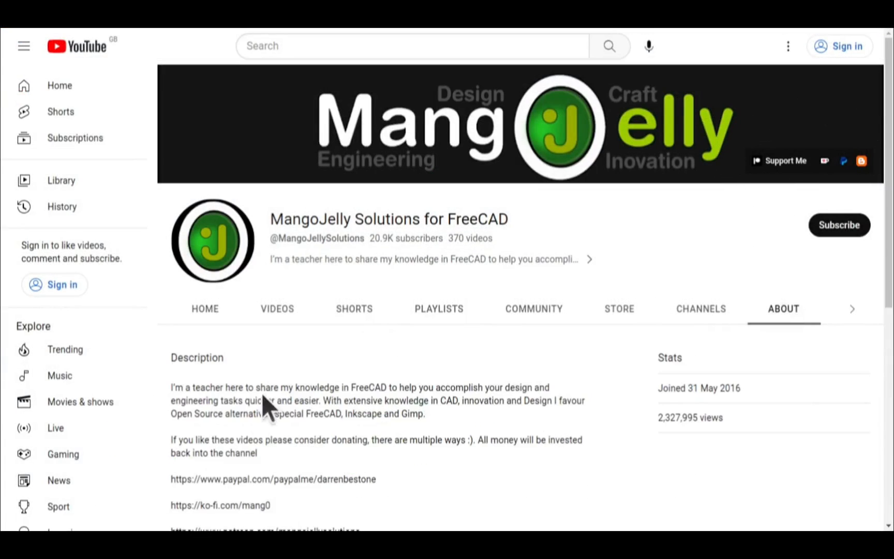
scroll(190, 400, "down", 3)
left_click_drag(380, 380, 172, 315)
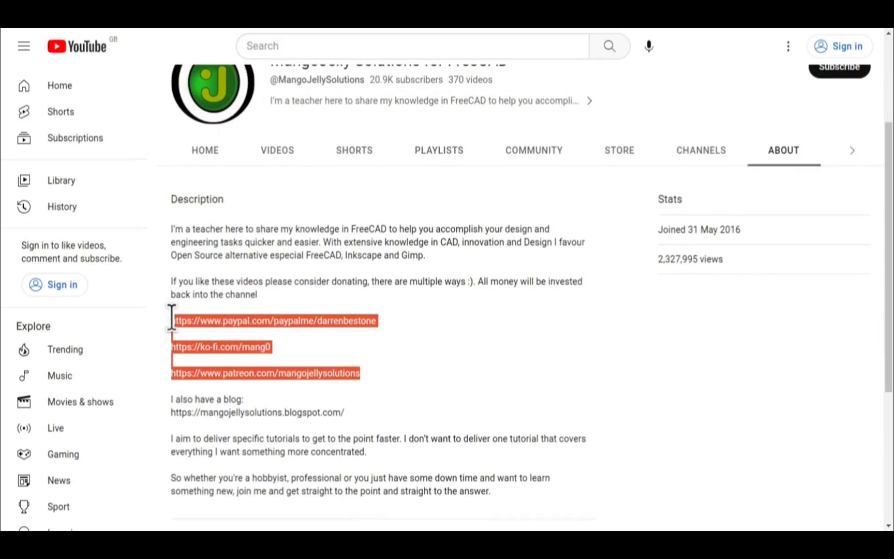
left_click(403, 368)
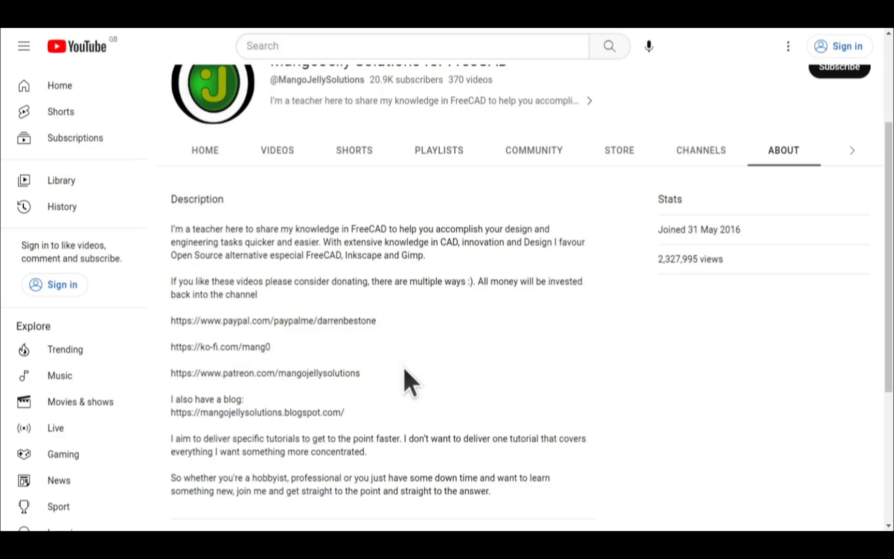